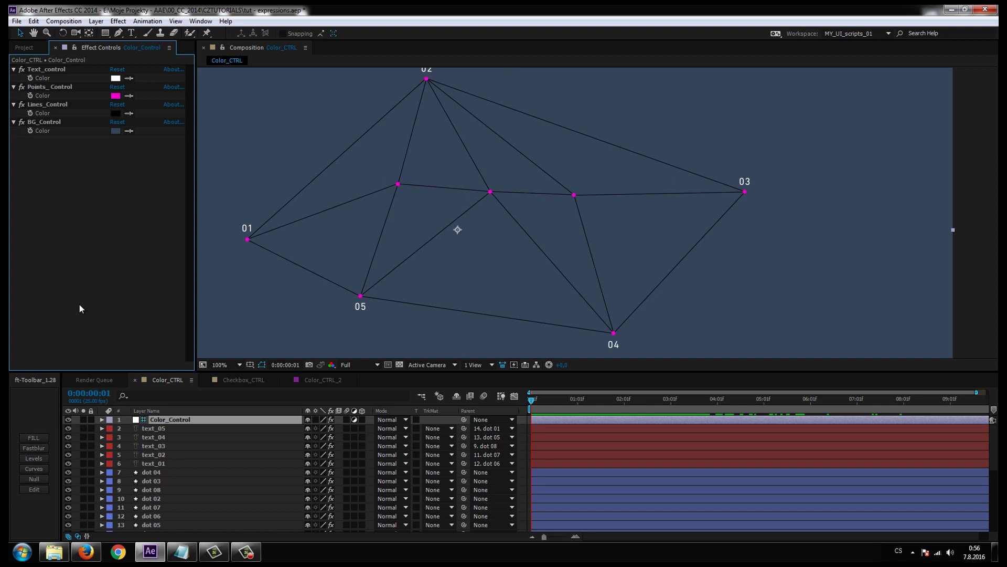
# Step: Zoom the Color_CTRL viewer out to 50% and shift the frame slightly
pyautogui.click(169, 418)
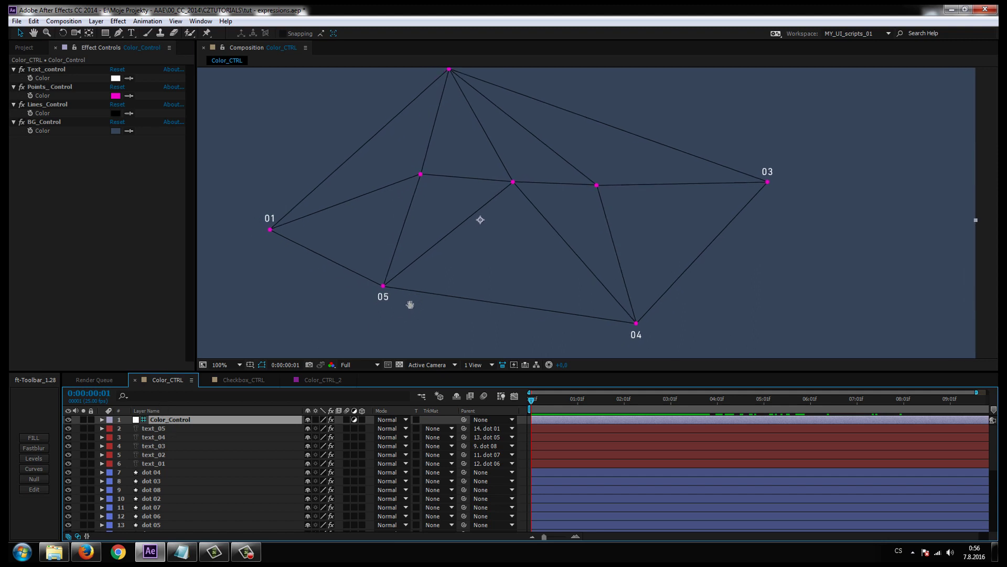
pyautogui.press(',')
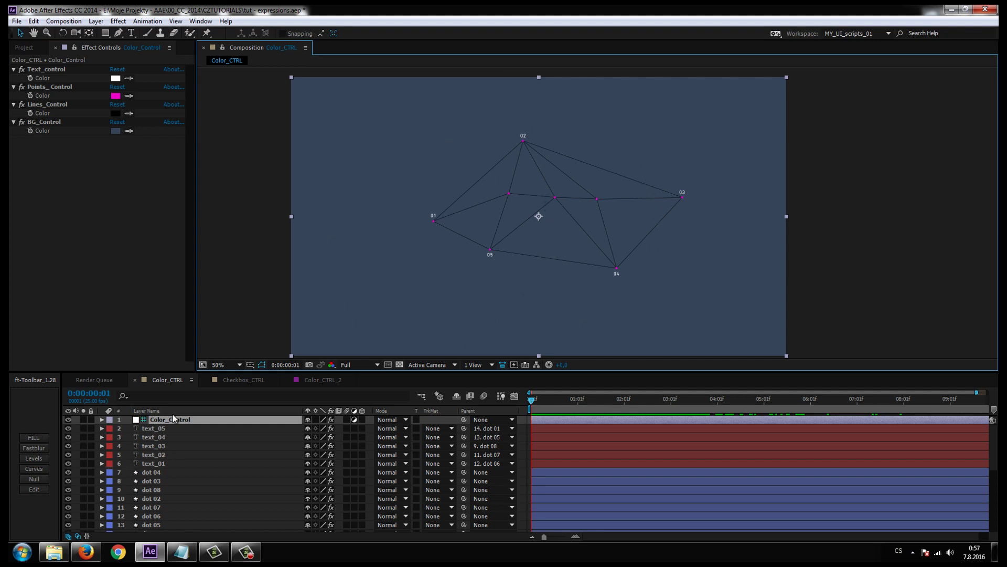
pyautogui.moveTo(479, 300); pyautogui.dragTo(464, 296)
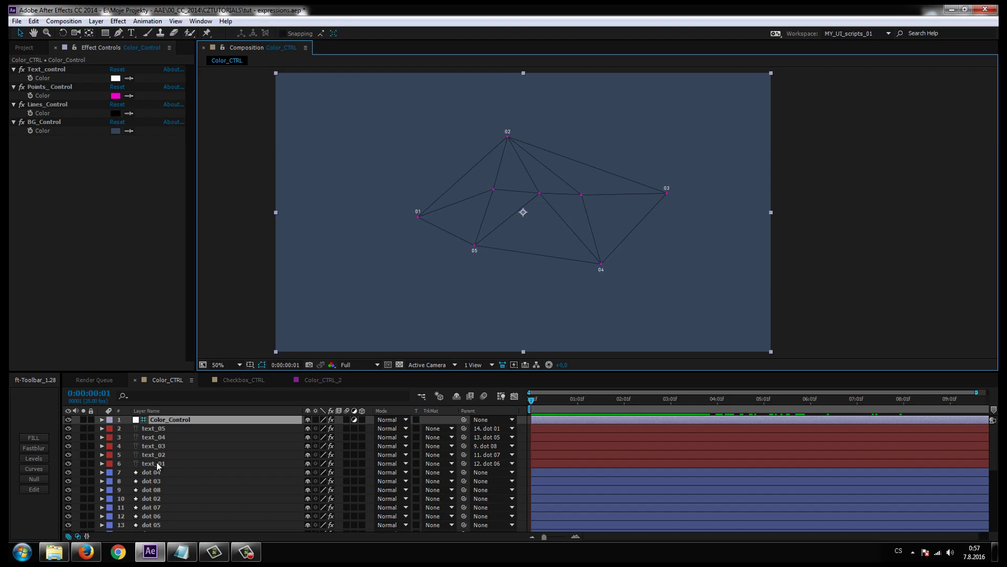
pyautogui.click(159, 421)
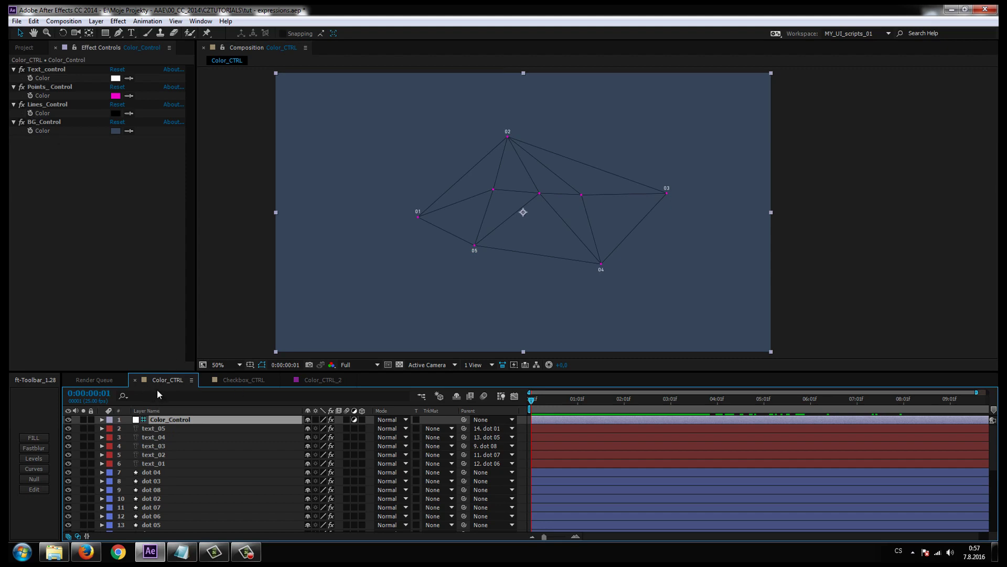
# Step: Switch to Color_CTRL_2, scrub the dots' animation, and select text_05
pyautogui.click(313, 379)
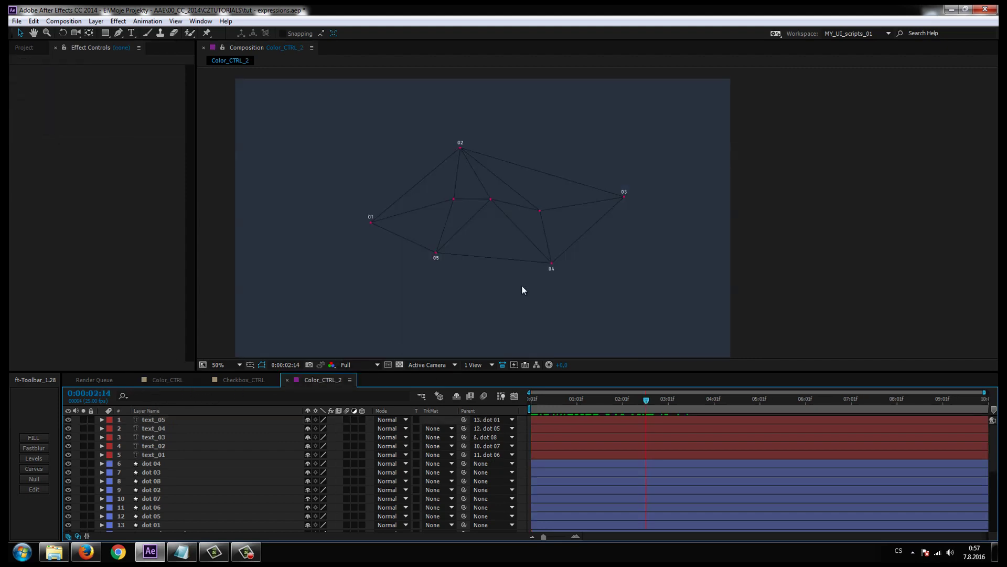
pyautogui.moveTo(539, 411); pyautogui.dragTo(530, 414)
pyautogui.click(148, 419)
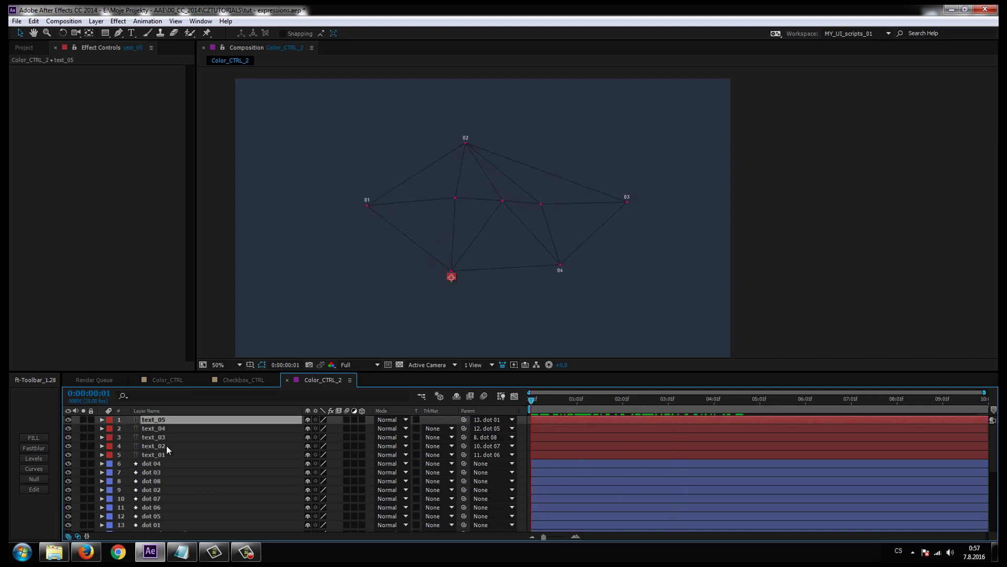
# Step: Add a new adjustment layer named 'color ctrl' at the top of the stack
pyautogui.rightClick(74, 420)
pyautogui.moveTo(105, 426)
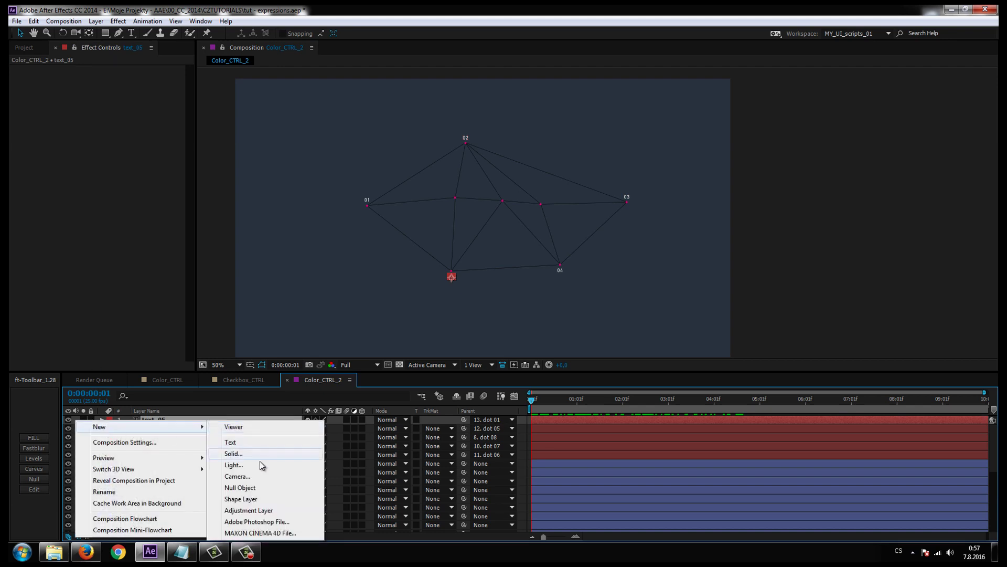
pyautogui.click(241, 510)
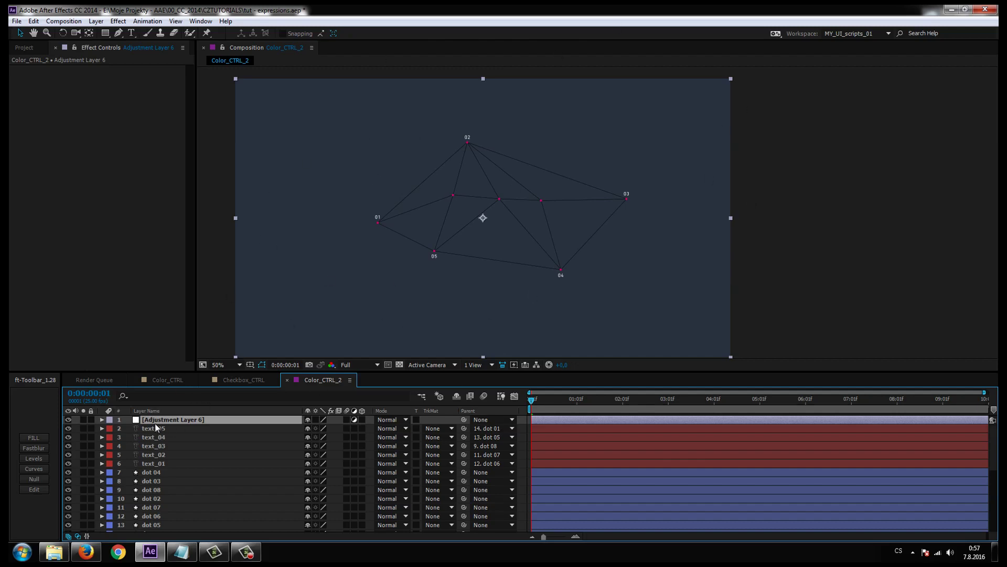
pyautogui.press('Return')
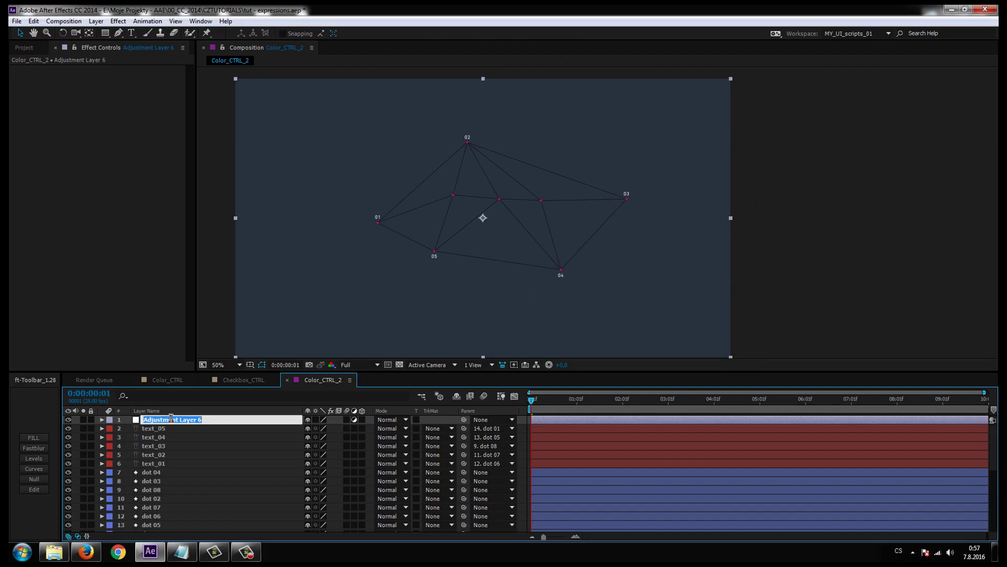
pyautogui.write('color ctrl')
pyautogui.press('Return')
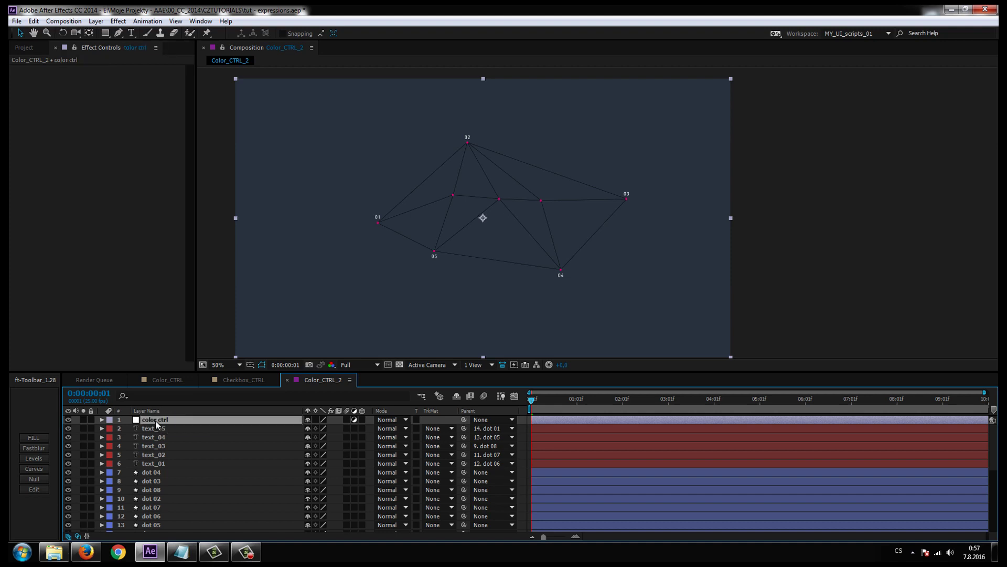
# Step: Make color ctrl a guide layer and add an Expression Controls Color Control effect to it
pyautogui.rightClick(156, 422)
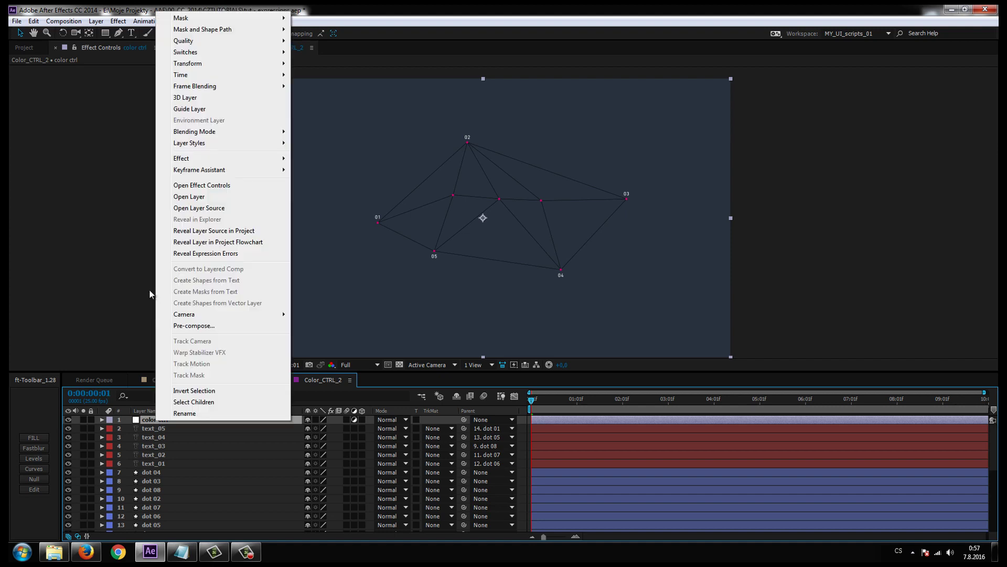
pyautogui.click(189, 108)
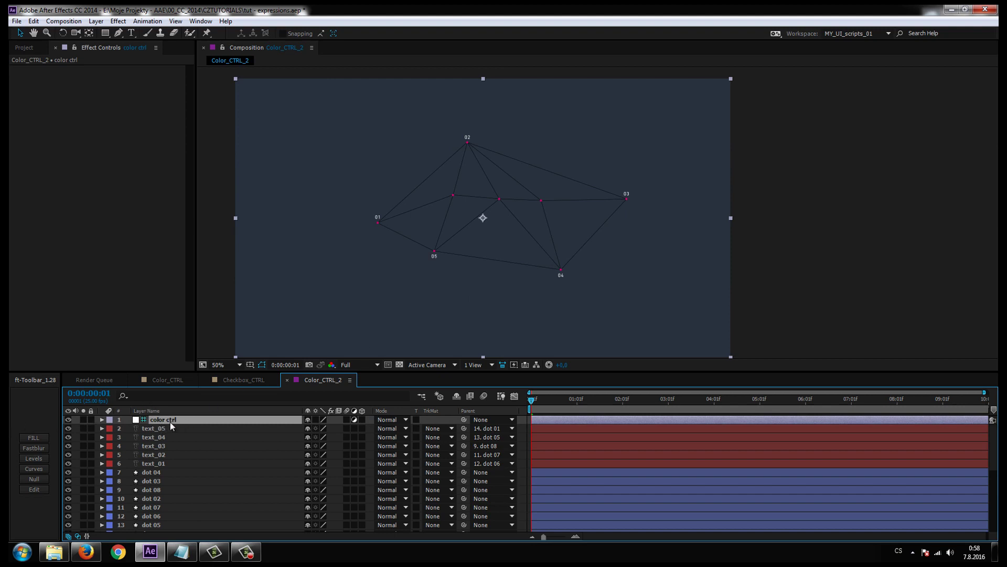
pyautogui.click(79, 147)
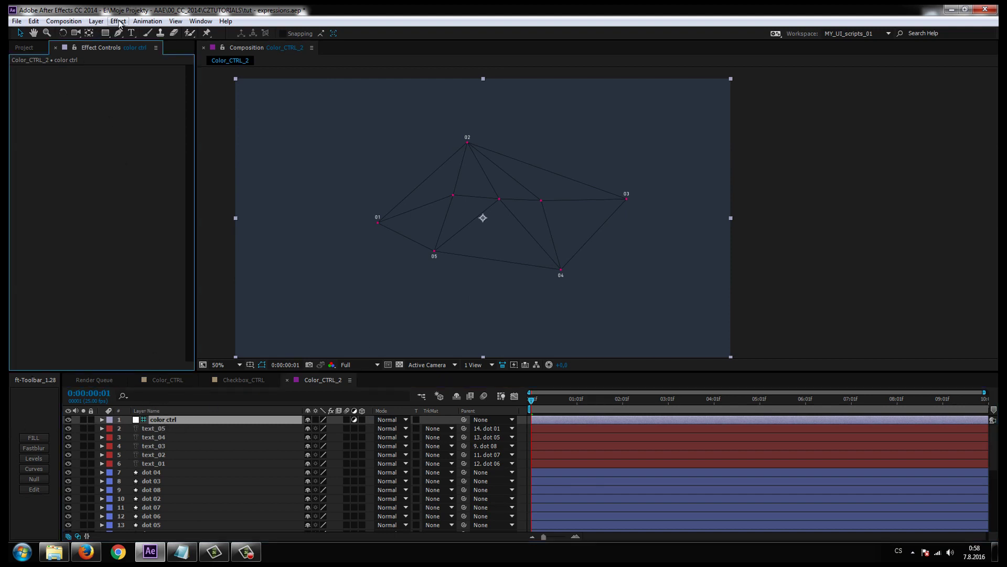
pyautogui.click(118, 22)
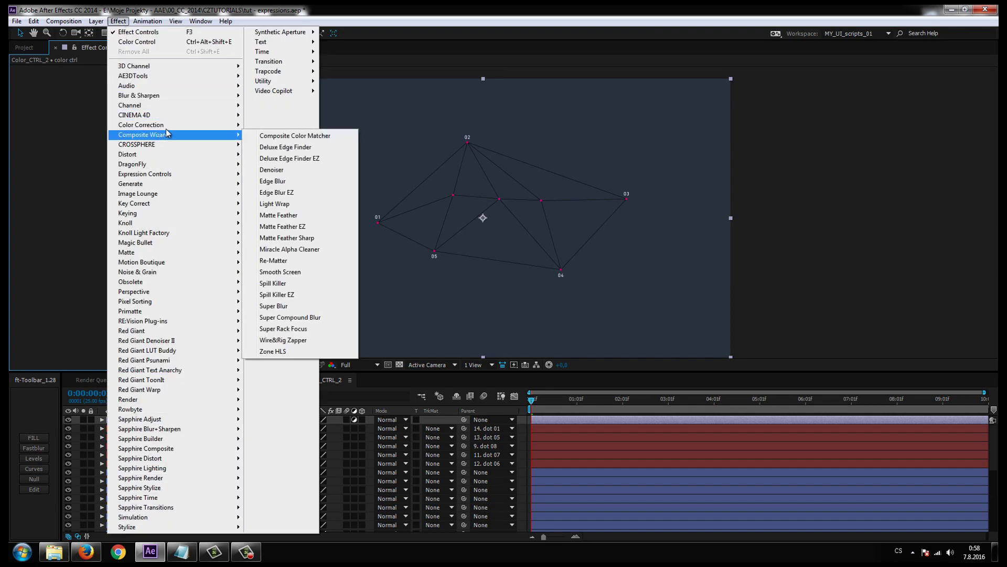
pyautogui.moveTo(209, 174)
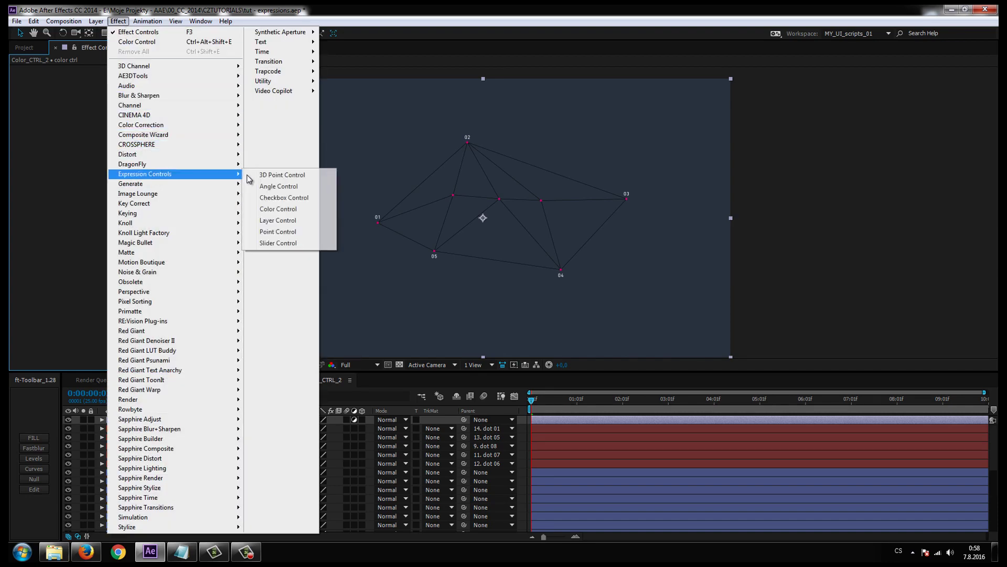
pyautogui.click(283, 209)
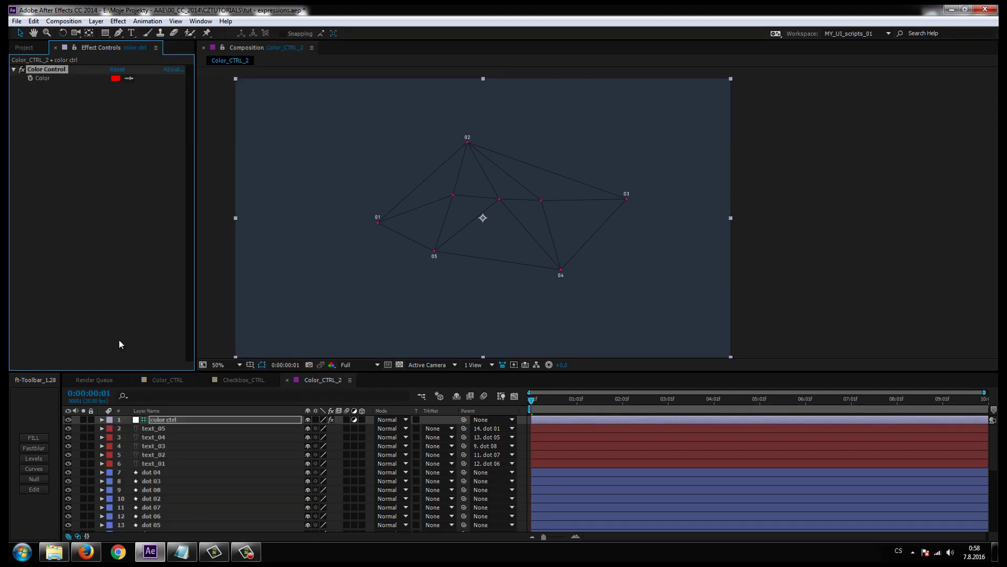
pyautogui.click(168, 418)
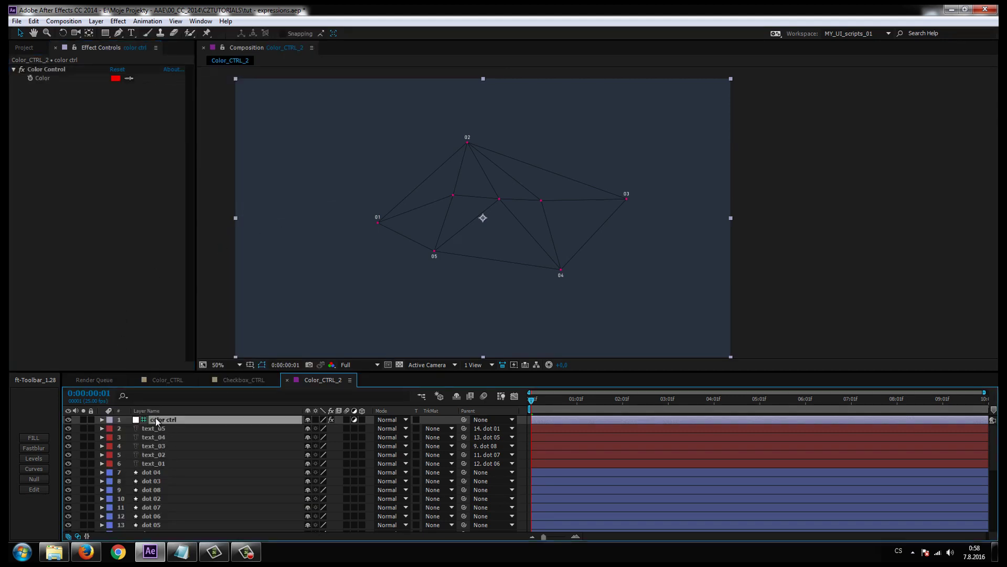
# Step: Zoom the viewer to 100% and apply a Fill effect to the text_01 layer
pyautogui.click(153, 465)
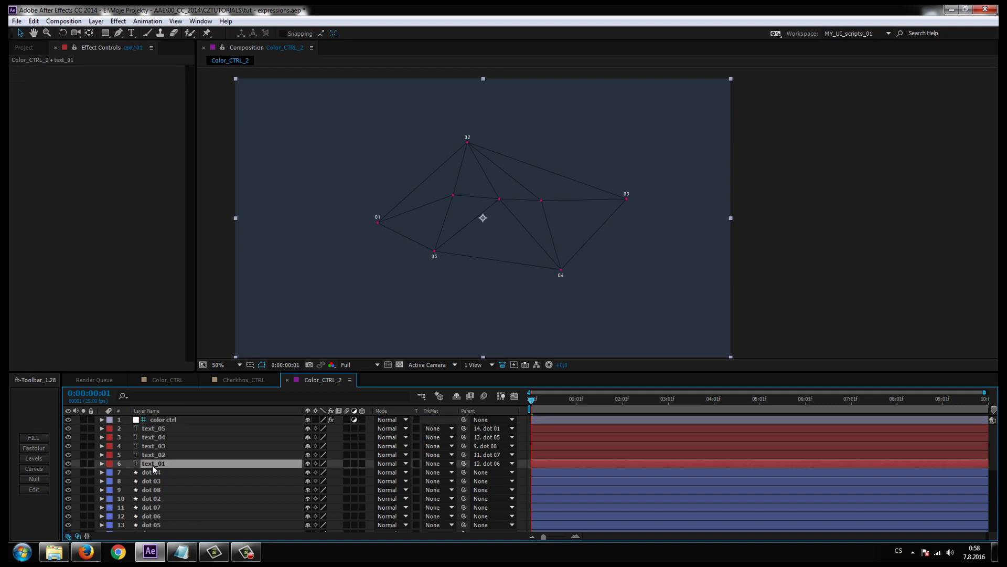
pyautogui.press('.')
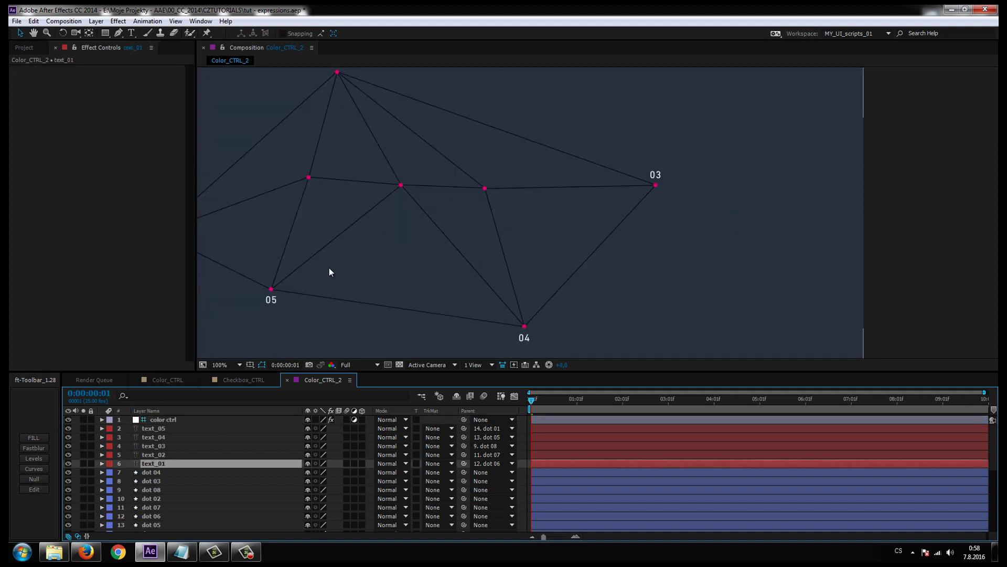
pyautogui.moveTo(330, 269)
pyautogui.mouseDown()
pyautogui.moveTo(484, 269)
pyautogui.moveTo(450, 281)
pyautogui.mouseUp()
pyautogui.click(150, 465)
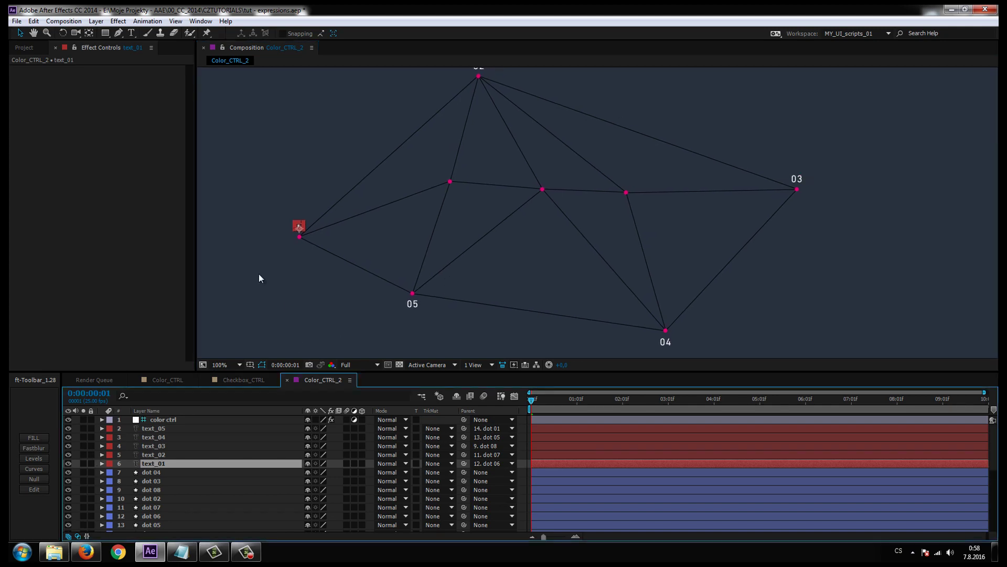
pyautogui.click(118, 21)
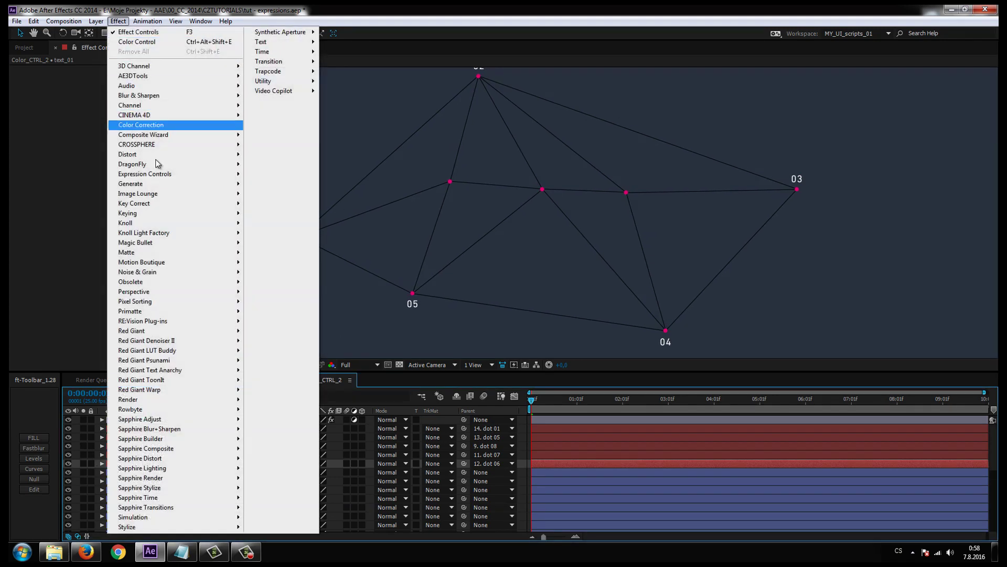
pyautogui.moveTo(173, 183)
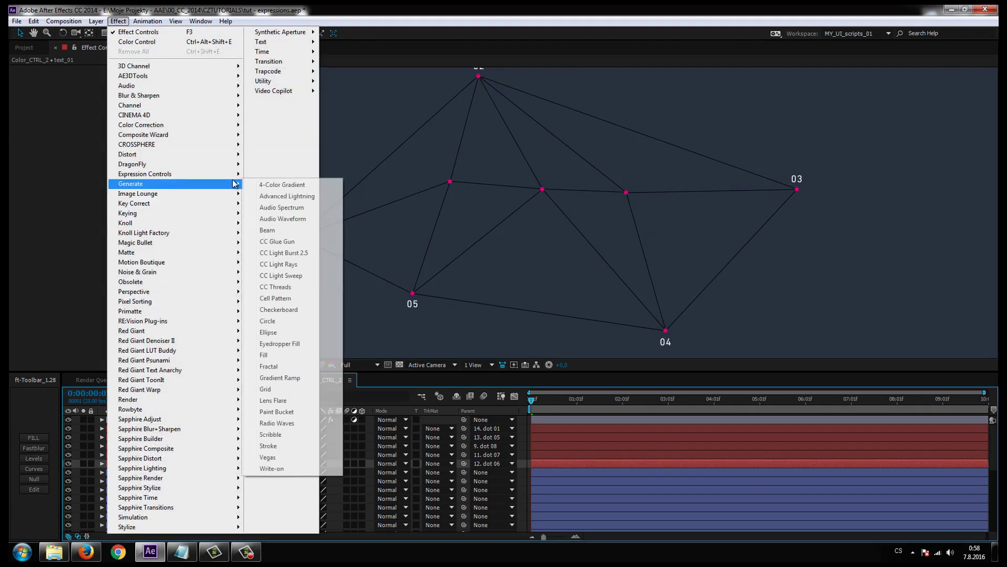
pyautogui.click(264, 355)
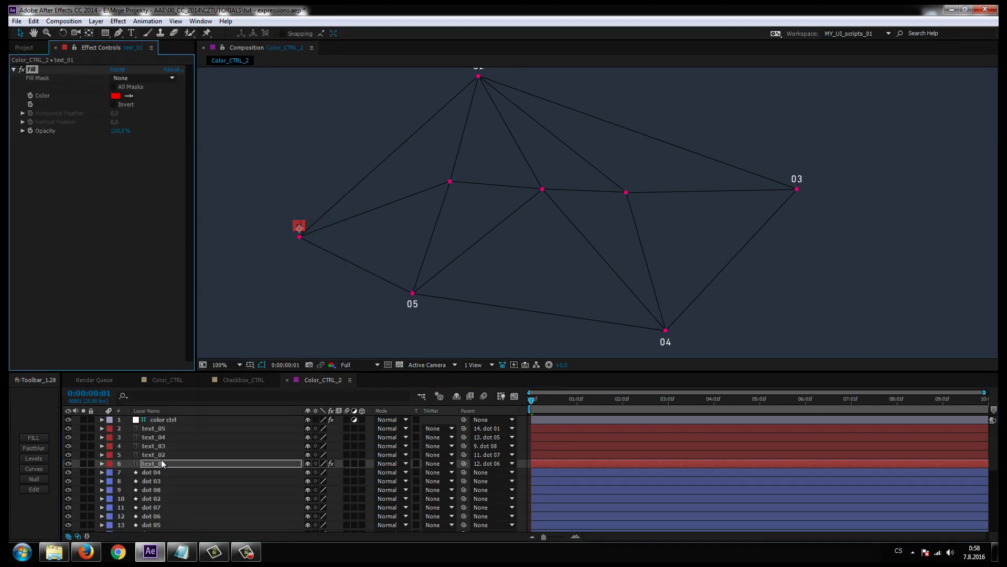
# Step: Expand text_01's Fill to its Color property and lock color ctrl's Effect Controls panel
pyautogui.click(157, 420)
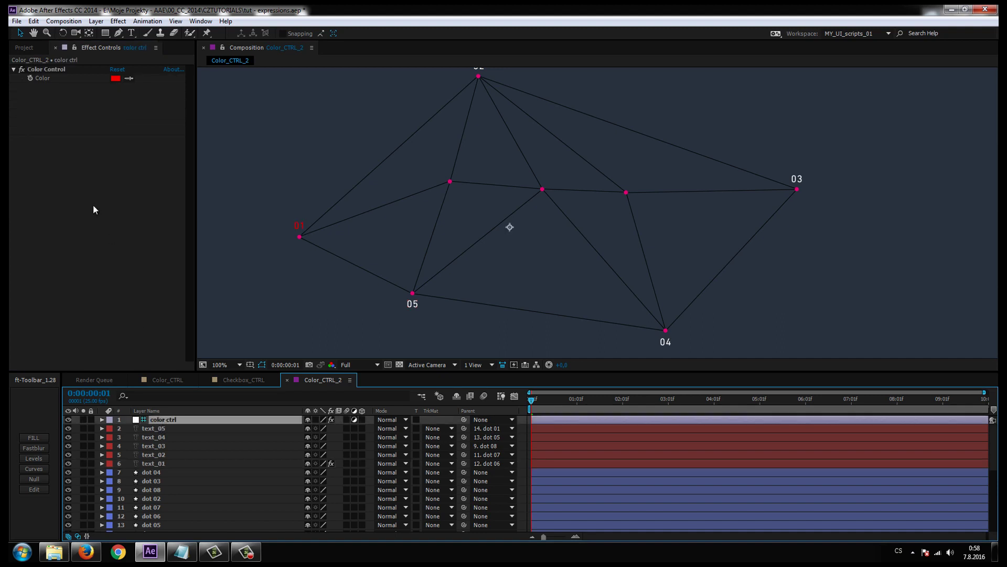
pyautogui.click(151, 464)
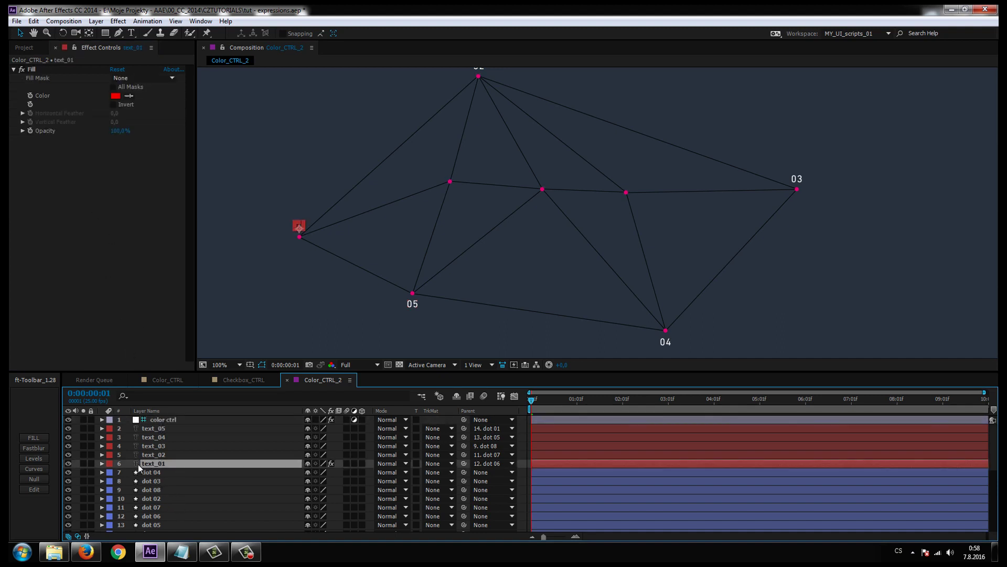
pyautogui.click(102, 464)
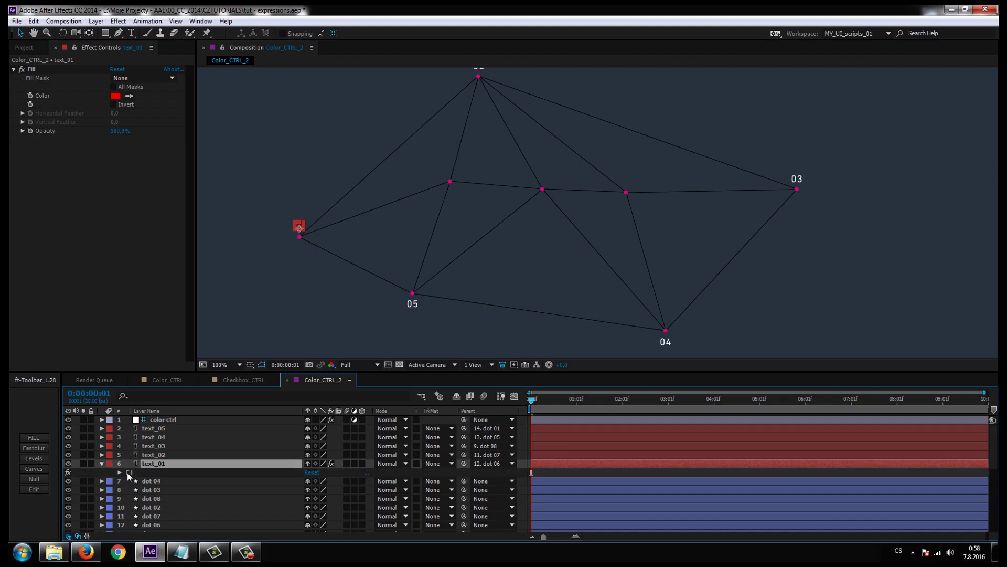
pyautogui.click(127, 473)
pyautogui.click(120, 472)
pyautogui.scroll(1, 132, 455)
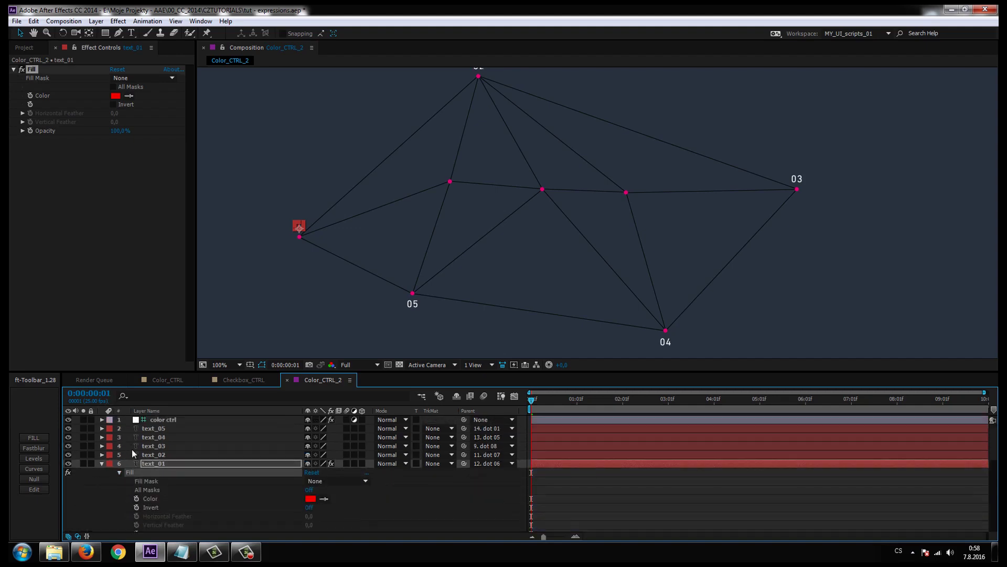
pyautogui.click(147, 420)
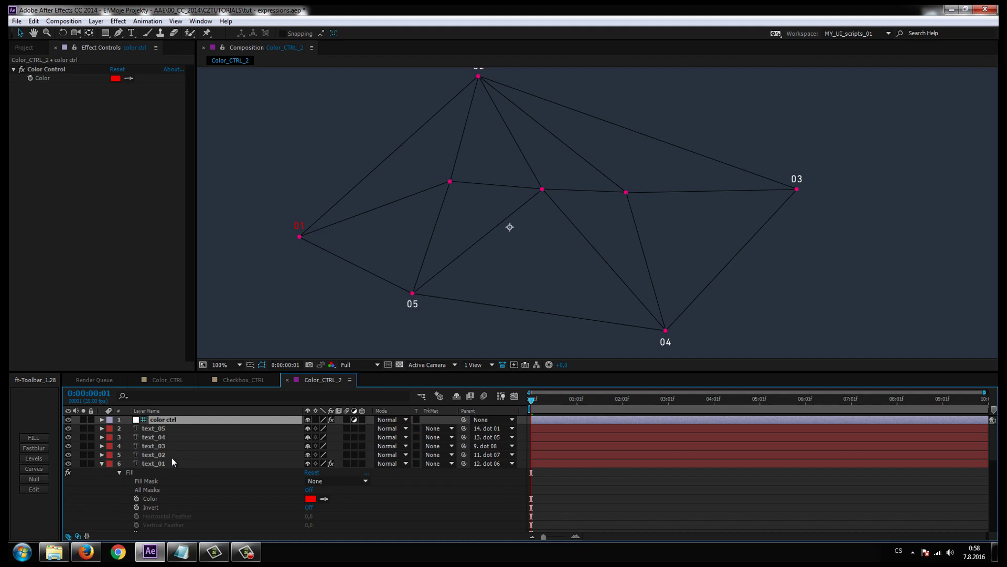
pyautogui.click(74, 48)
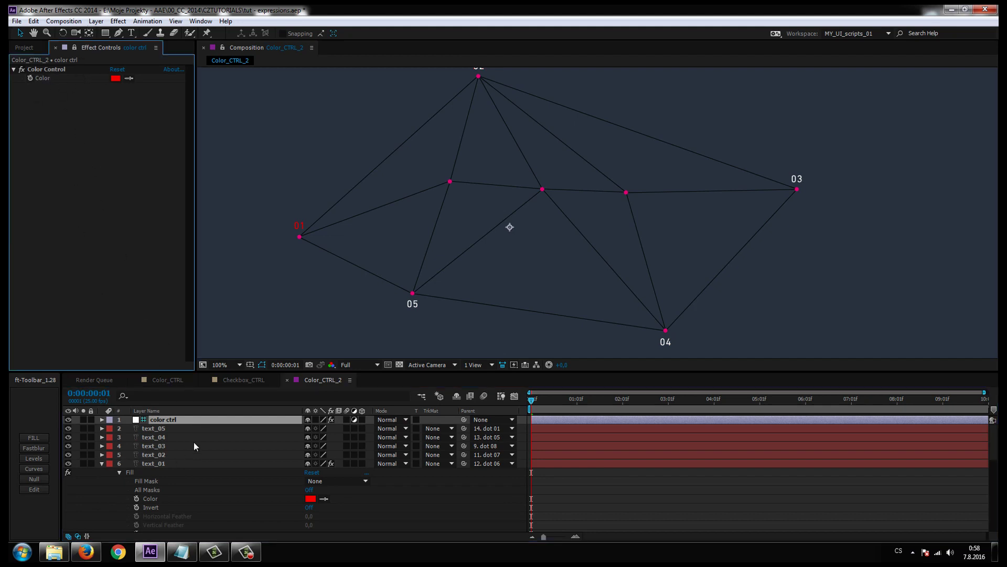
pyautogui.click(154, 464)
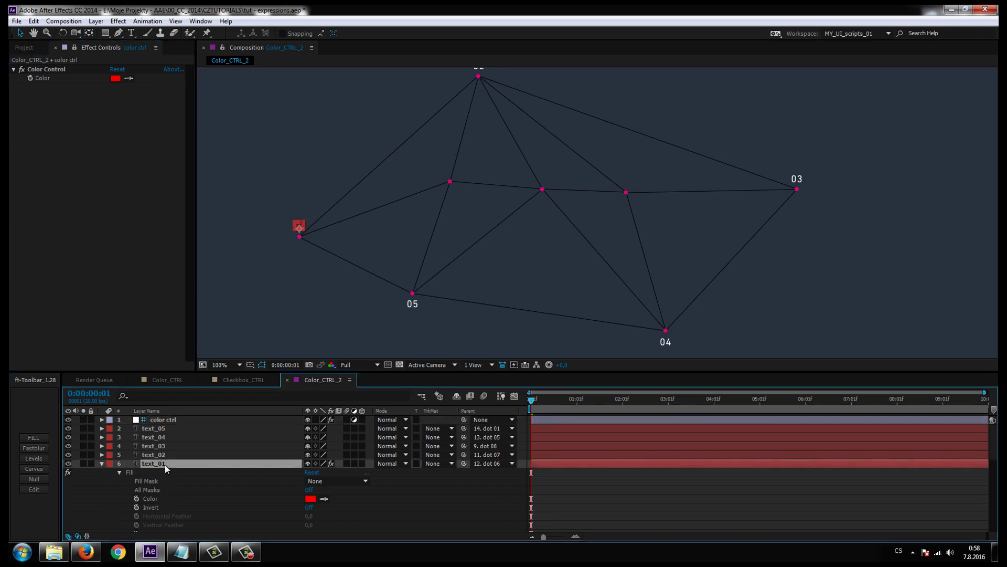
# Step: Pick-whip text_01's Fill Color expression to color ctrl's Color Control Color, turning label 01 red
pyautogui.keyDown('alt'); pyautogui.click(137, 499); pyautogui.keyUp('alt')
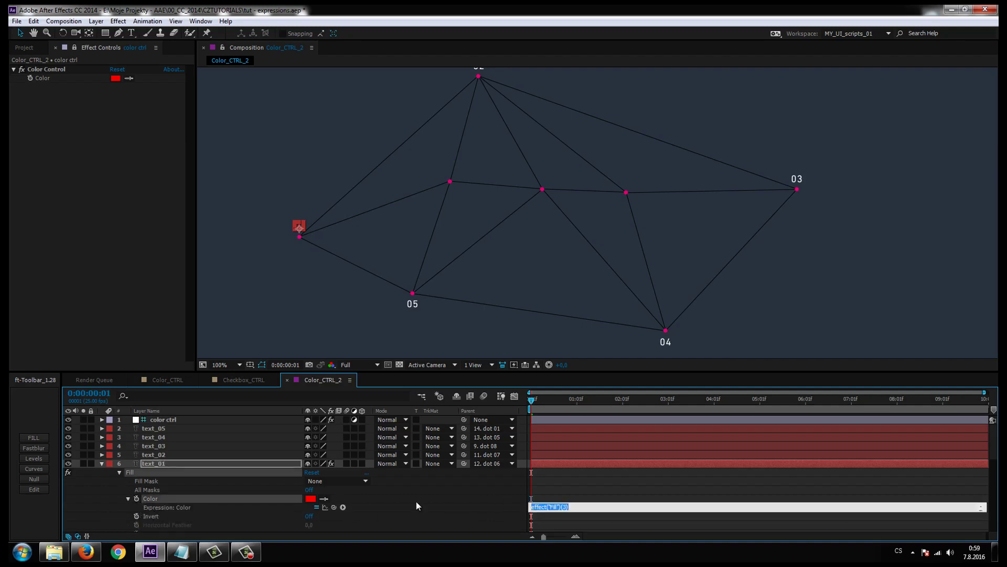
pyautogui.moveTo(333, 506)
pyautogui.mouseDown()
pyautogui.moveTo(338, 520)
pyautogui.moveTo(43, 77)
pyautogui.mouseUp()
pyautogui.moveTo(43, 76); pyautogui.dragTo(43, 76)
pyautogui.click(49, 125)
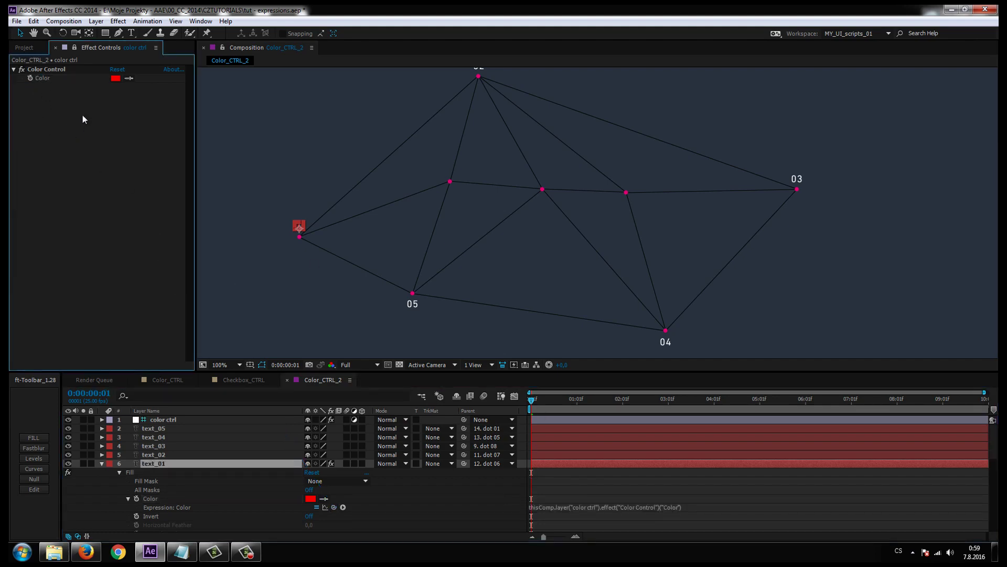
pyautogui.scroll(-2, 333, 271)
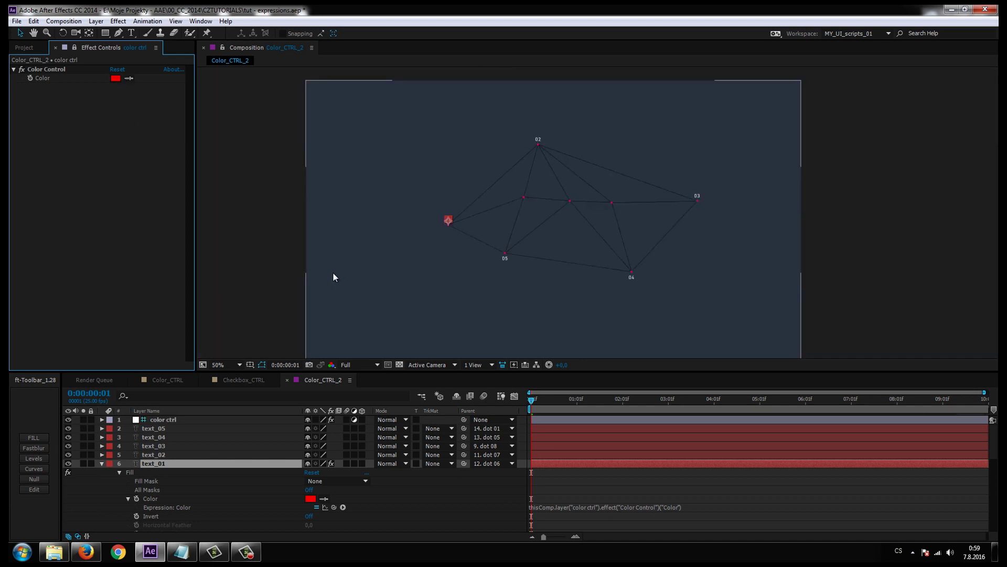
pyautogui.scroll(2, 382, 251)
pyautogui.click(369, 249)
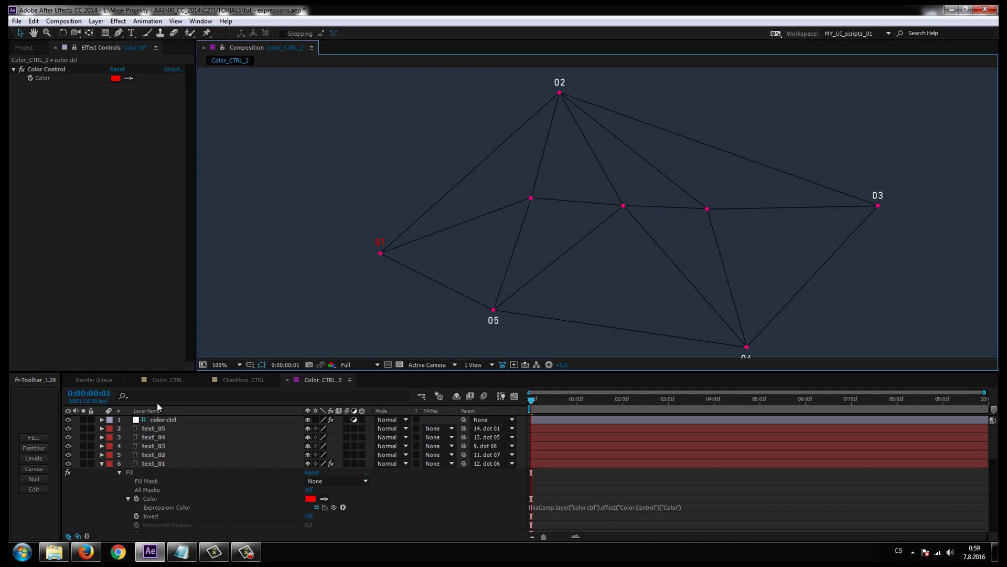
# Step: Change the color ctrl Color Control to green, then collapse and reselect text_01
pyautogui.click(77, 51)
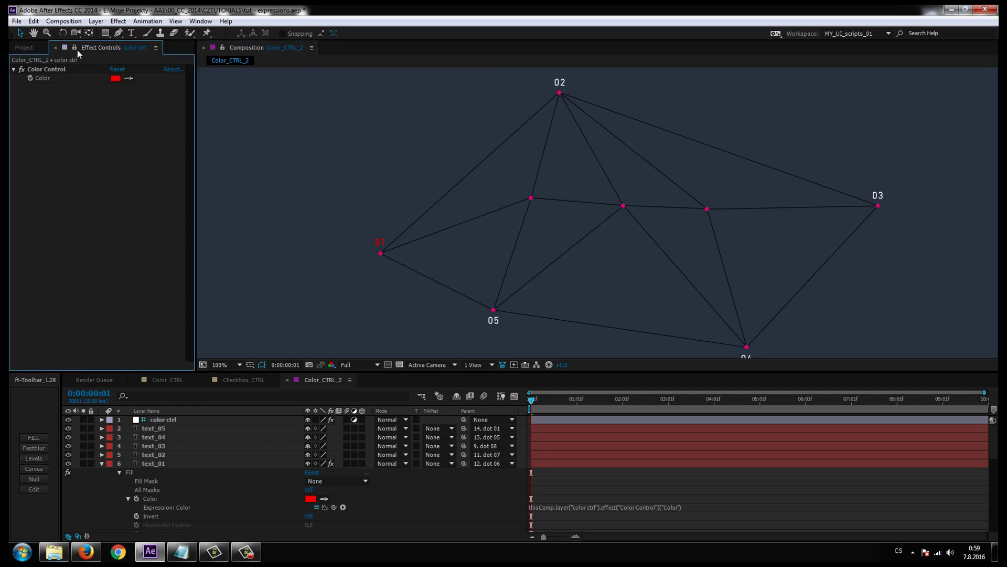
pyautogui.click(115, 79)
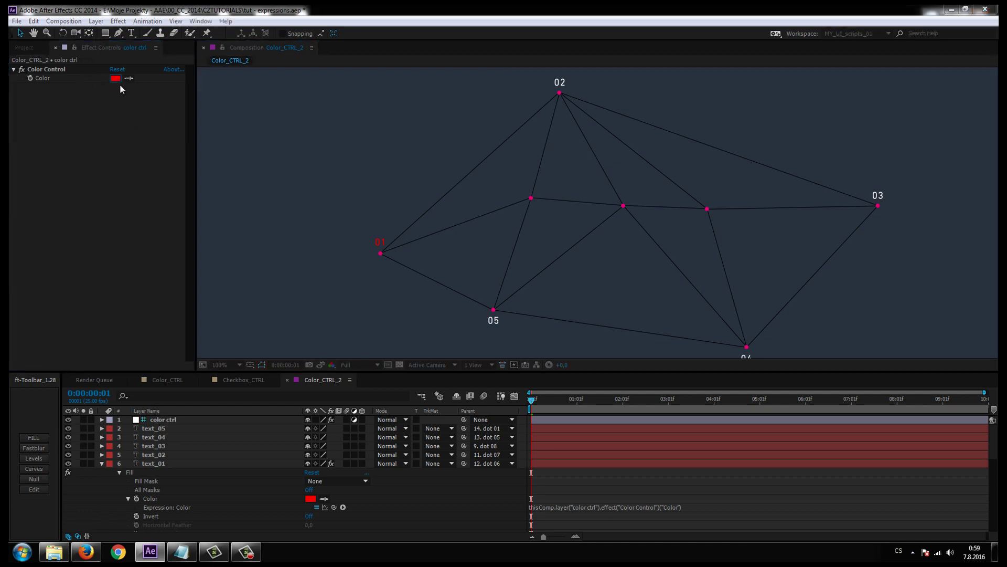
pyautogui.click(360, 372)
pyautogui.moveTo(405, 412); pyautogui.dragTo(413, 454)
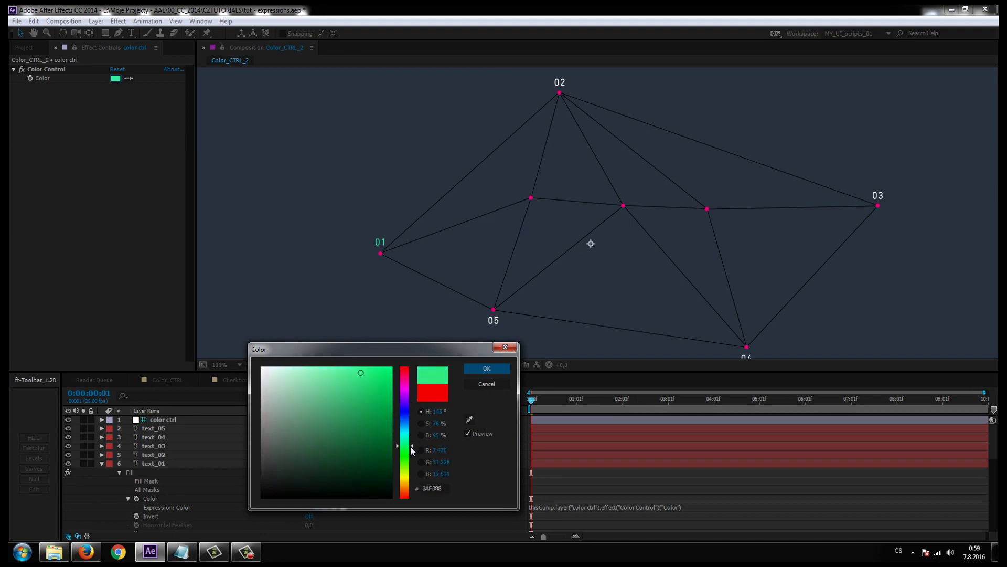
pyautogui.click(495, 352)
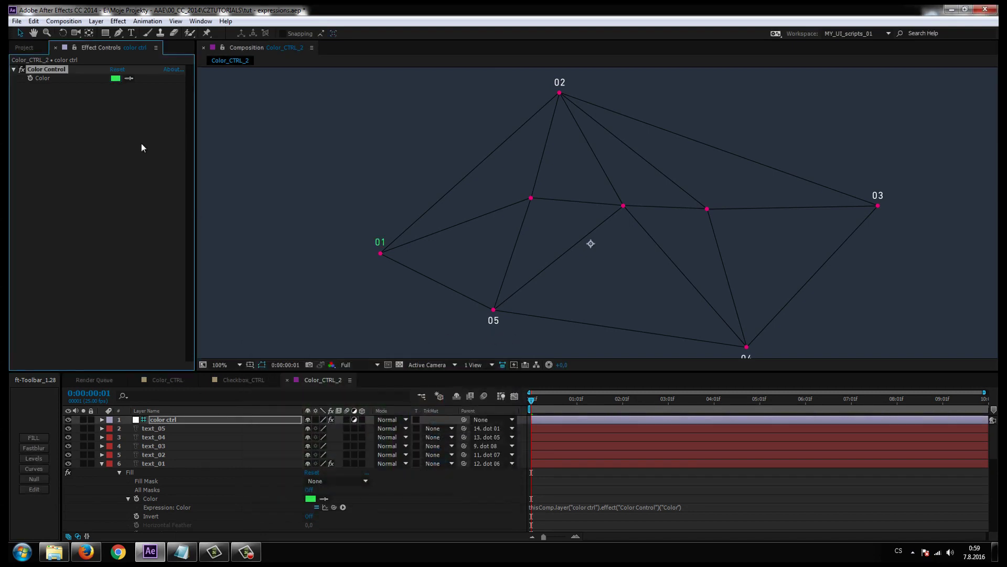
pyautogui.click(105, 464)
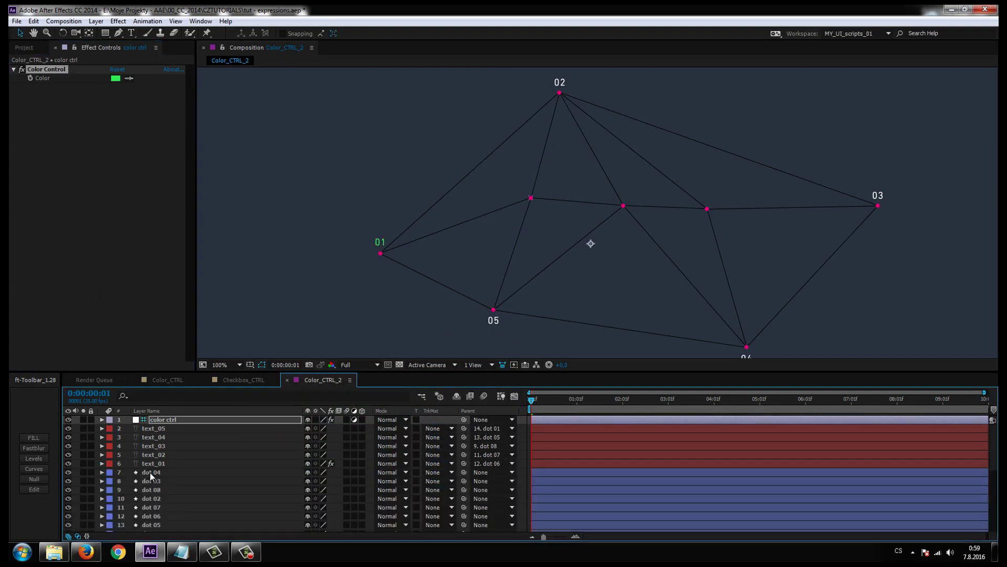
pyautogui.click(150, 465)
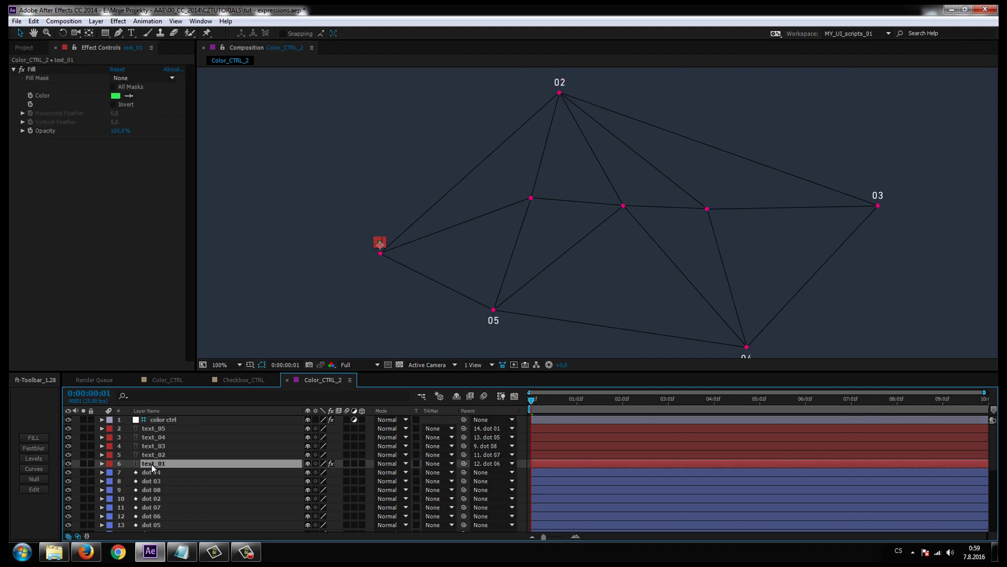
# Step: Copy text_01's linked Fill effect and paste it onto text_02 through text_05
pyautogui.press('e')
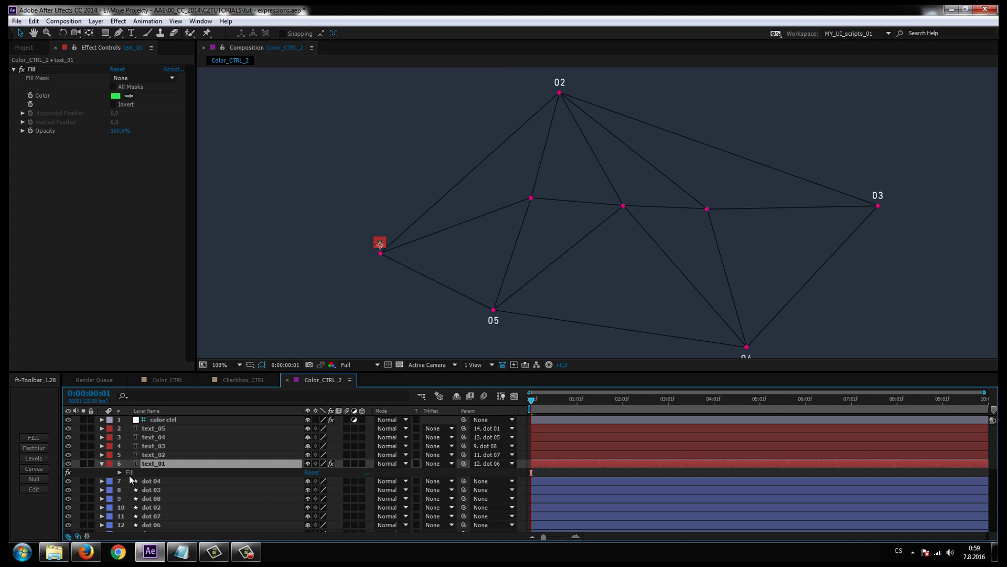
pyautogui.click(129, 474)
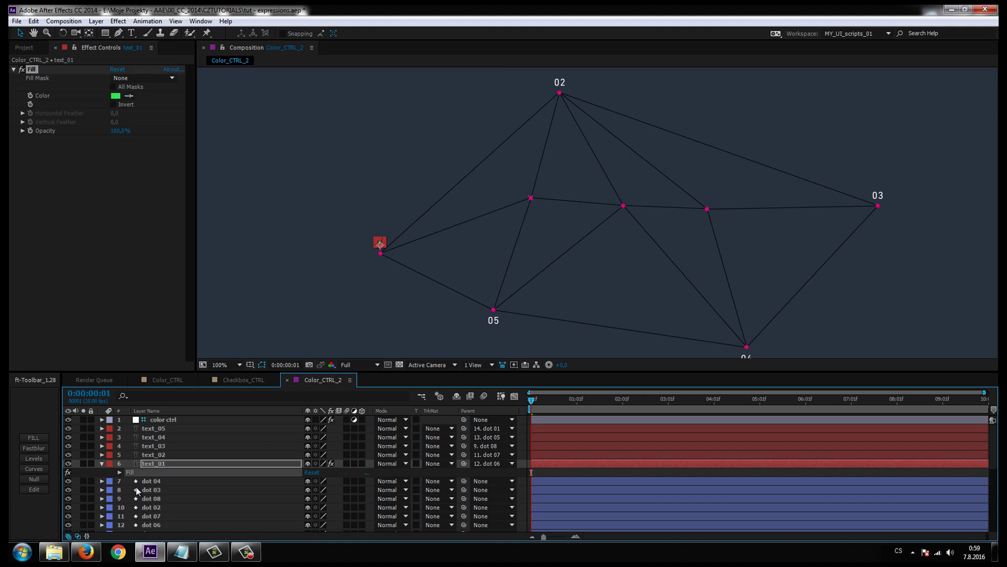
pyautogui.click(156, 455)
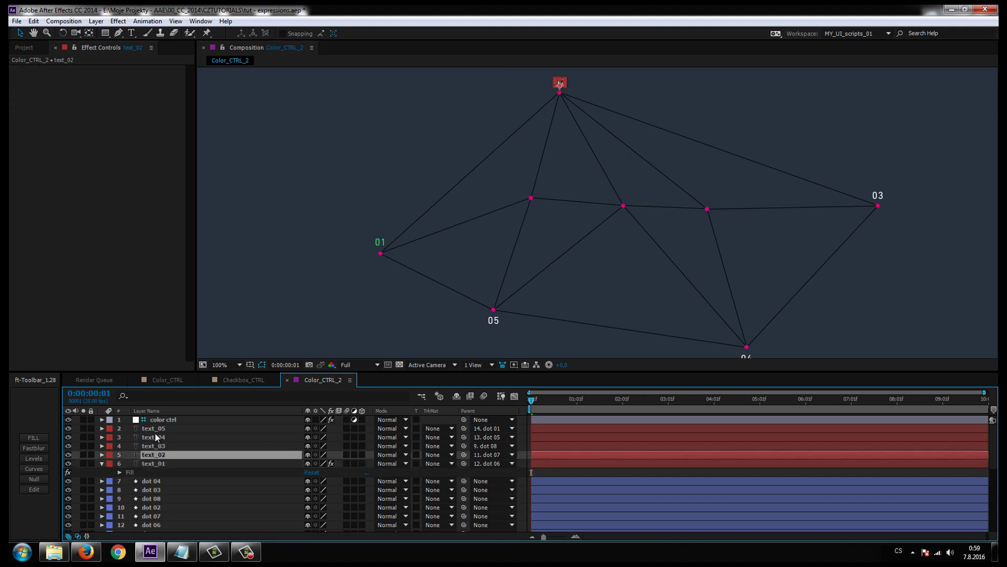
pyautogui.keyDown('shift'); pyautogui.click(154, 428); pyautogui.keyUp('shift')
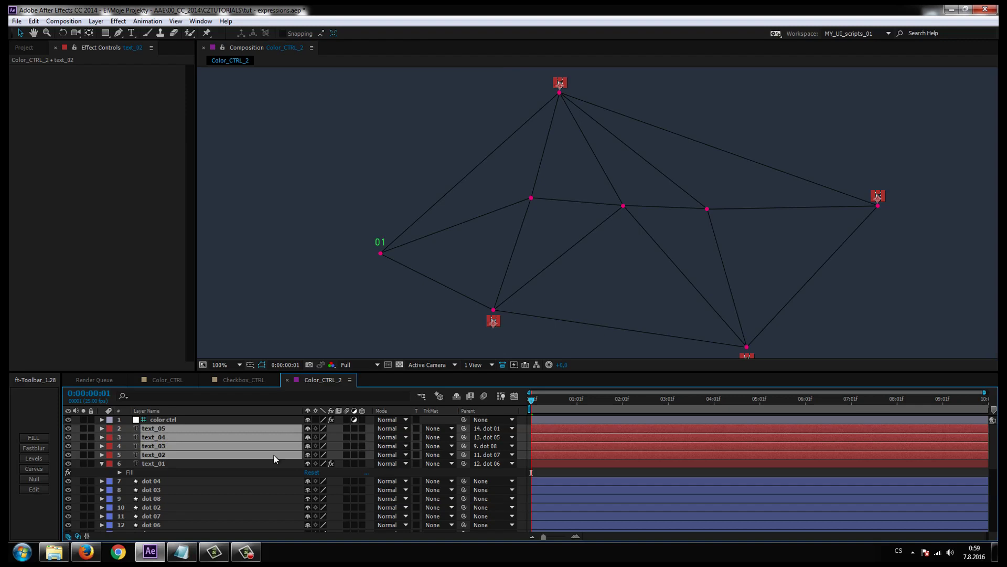
pyautogui.hotkey('ctrl', 'v')
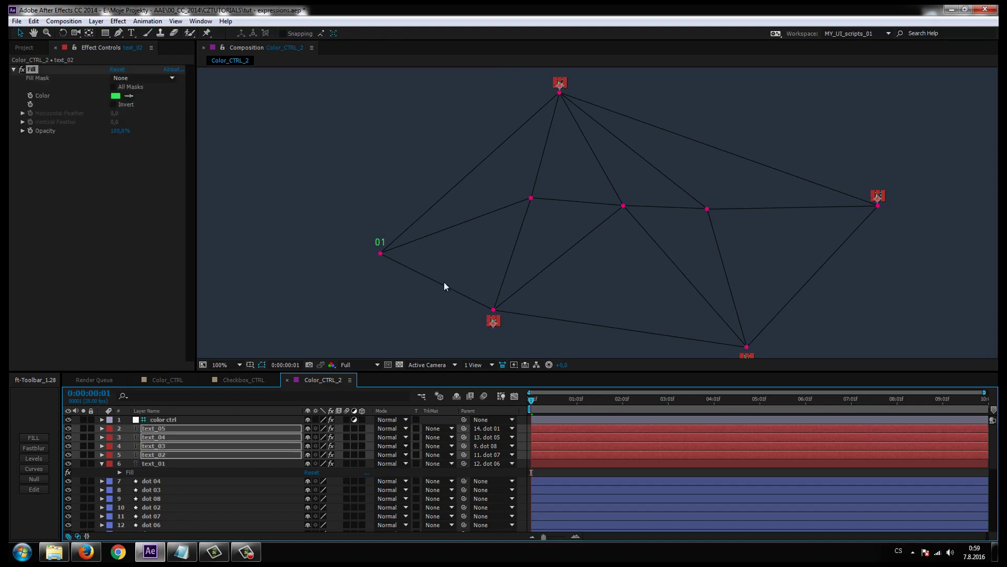
pyautogui.moveTo(580, 243); pyautogui.dragTo(505, 249)
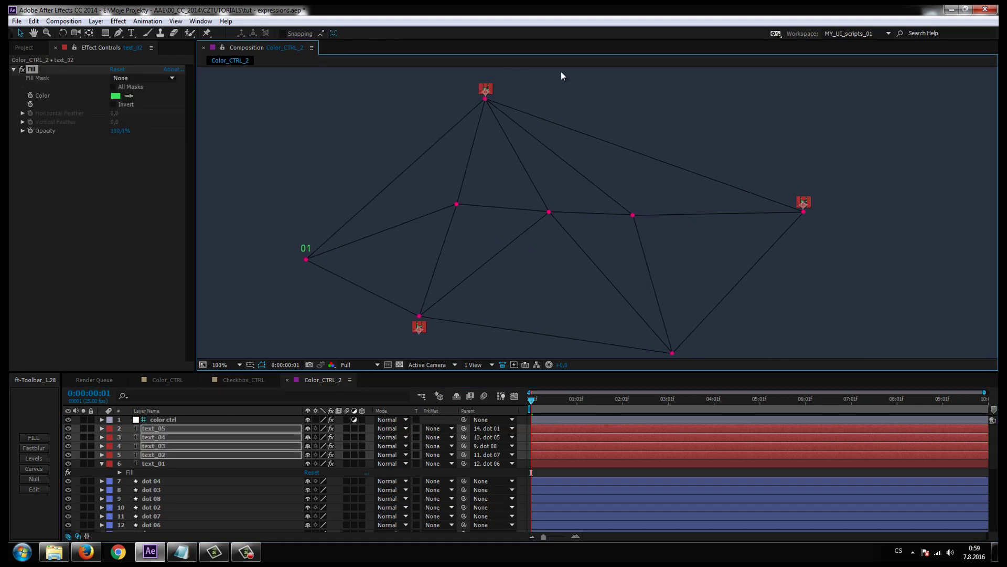
pyautogui.click(158, 420)
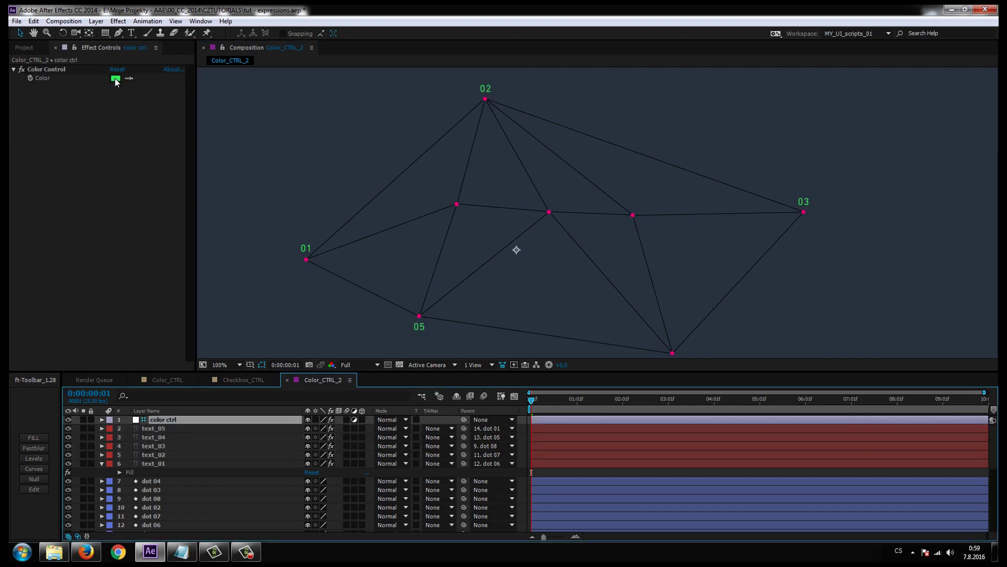
# Step: Set the color ctrl Color Control colour to cyan 42EBFF
pyautogui.moveTo(439, 224); pyautogui.dragTo(415, 210)
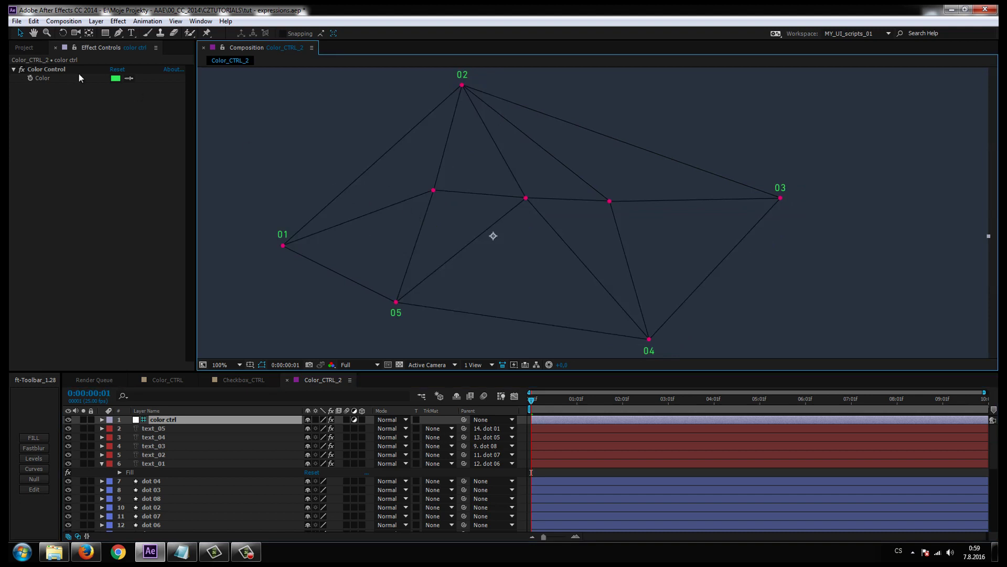
pyautogui.click(116, 78)
pyautogui.click(408, 428)
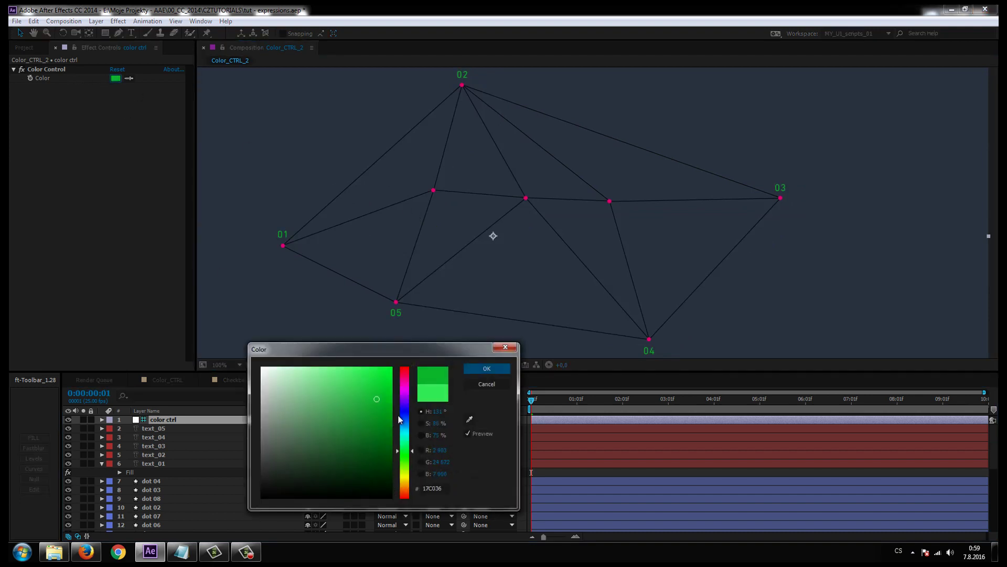
pyautogui.moveTo(407, 428); pyautogui.dragTo(408, 431)
pyautogui.moveTo(367, 378); pyautogui.dragTo(361, 354)
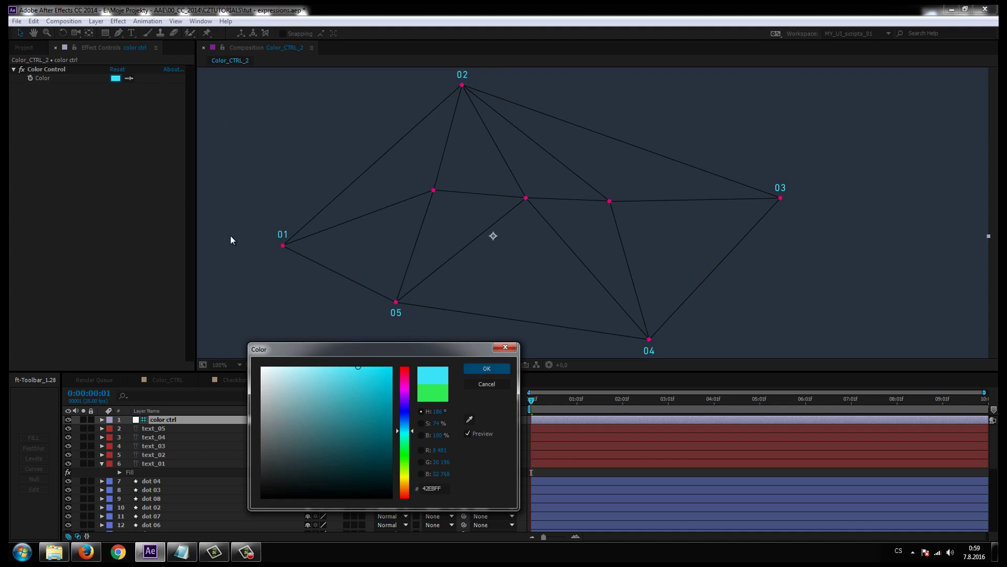
pyautogui.click(485, 365)
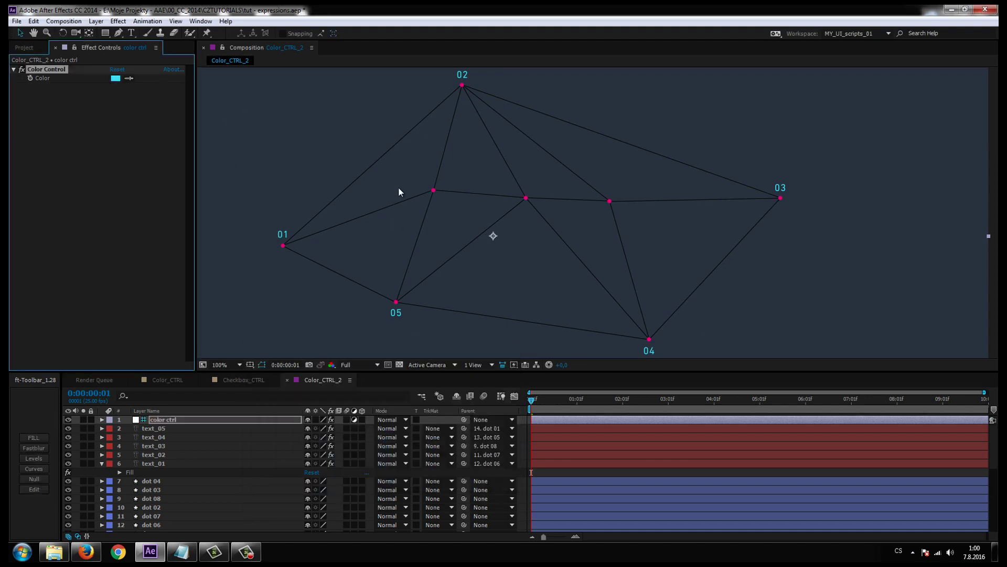
# Step: Rename color ctrl's Color Control effect to 'texty'
pyautogui.click(91, 488)
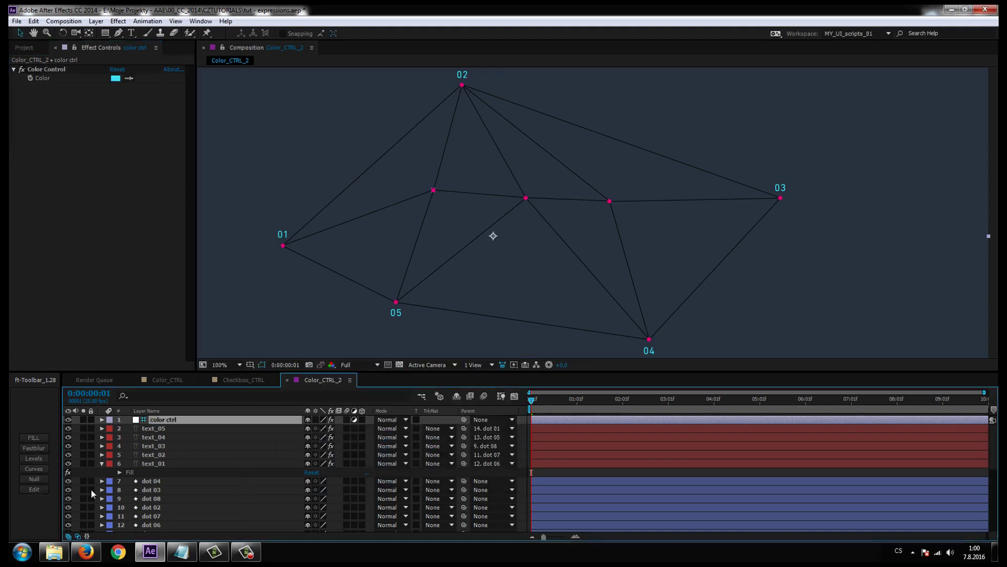
pyautogui.click(55, 83)
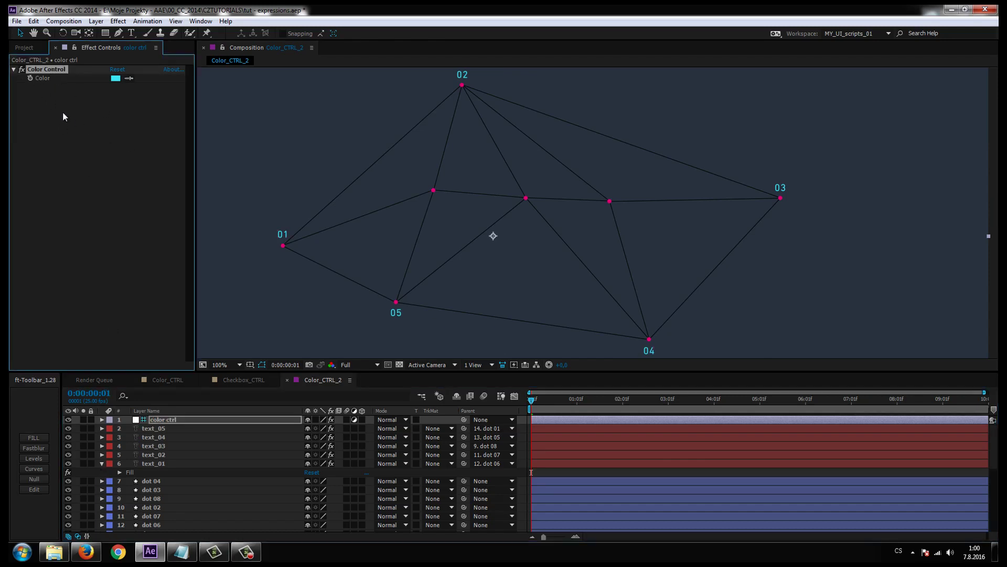
pyautogui.press('Return')
pyautogui.write('texty')
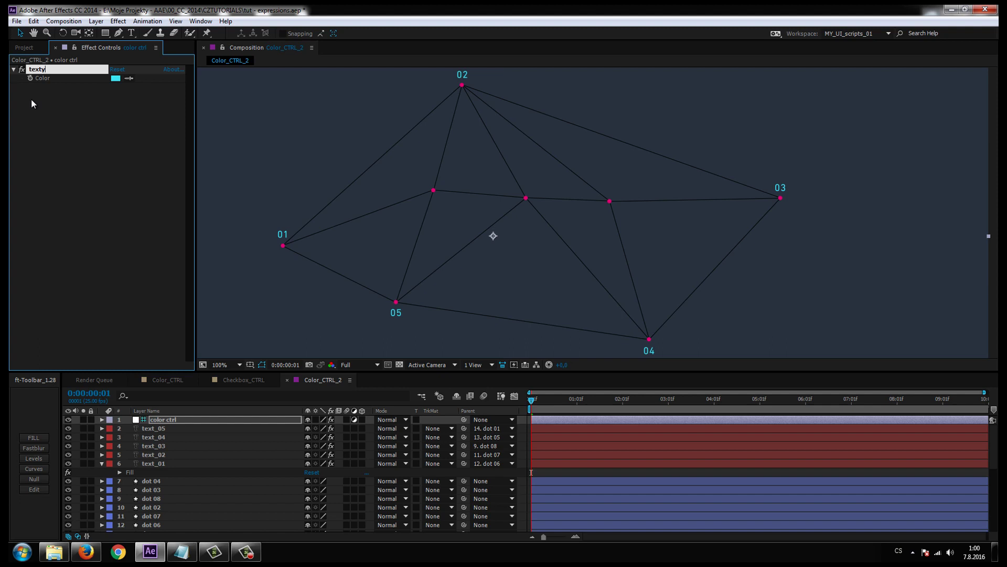
pyautogui.press('Return')
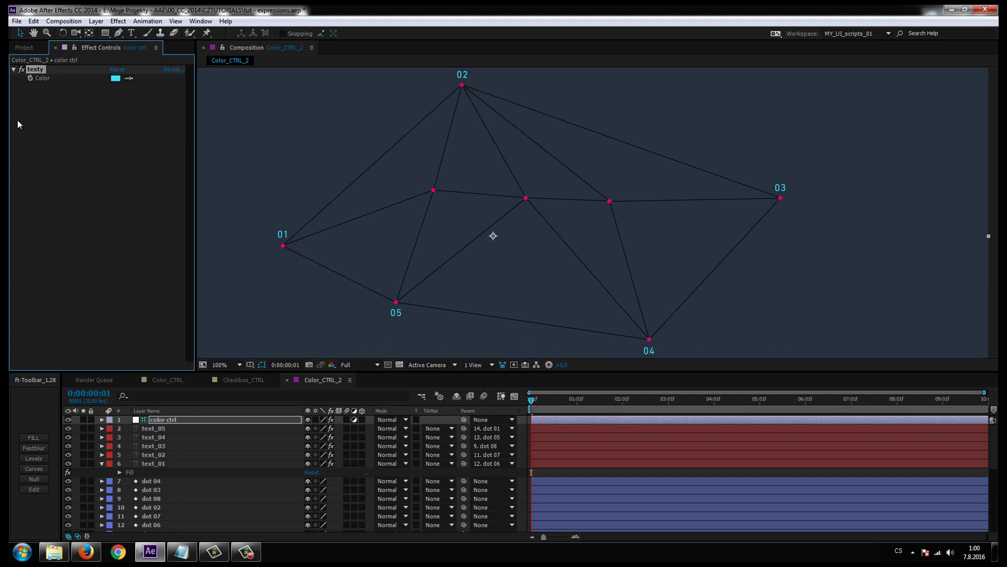
pyautogui.moveTo(455, 299); pyautogui.dragTo(432, 292)
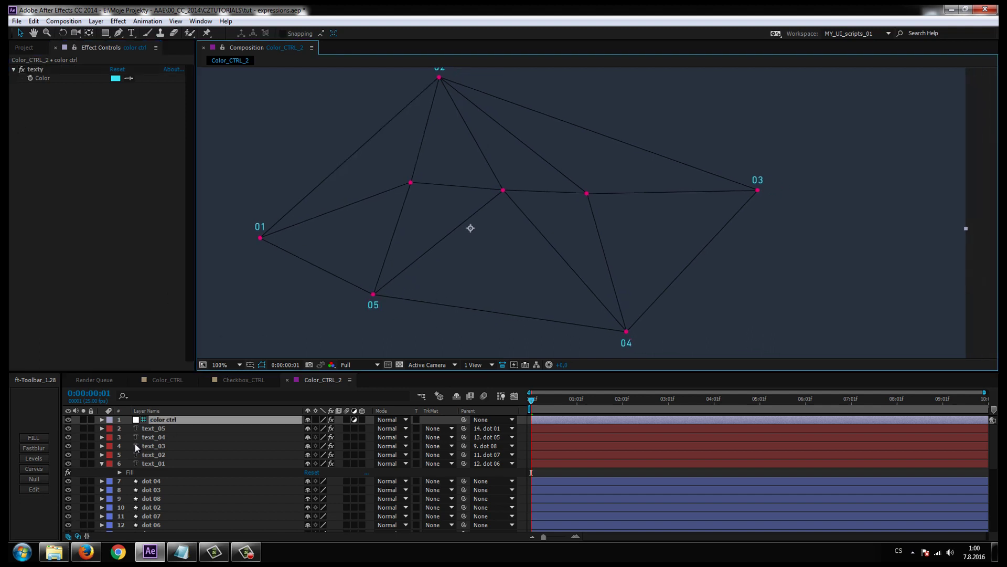
# Step: Add a Layer Control effect to color ctrl by mistake, then delete it
pyautogui.click(103, 462)
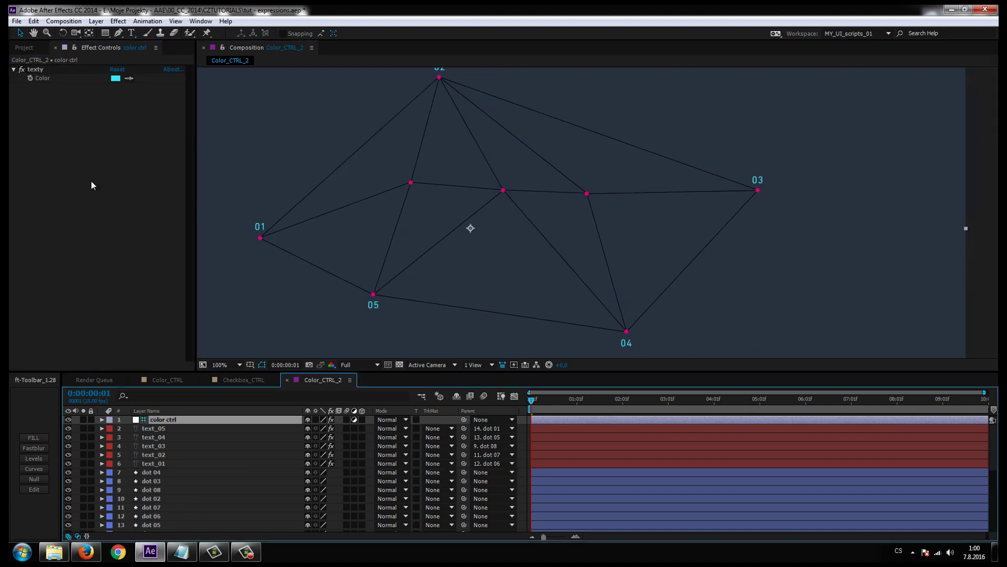
pyautogui.rightClick(90, 180)
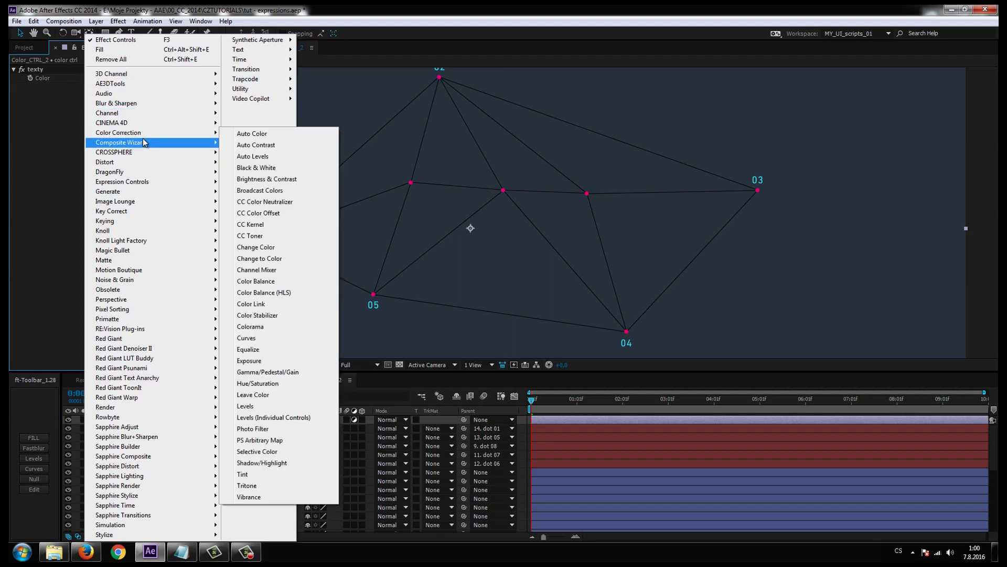
pyautogui.moveTo(138, 141)
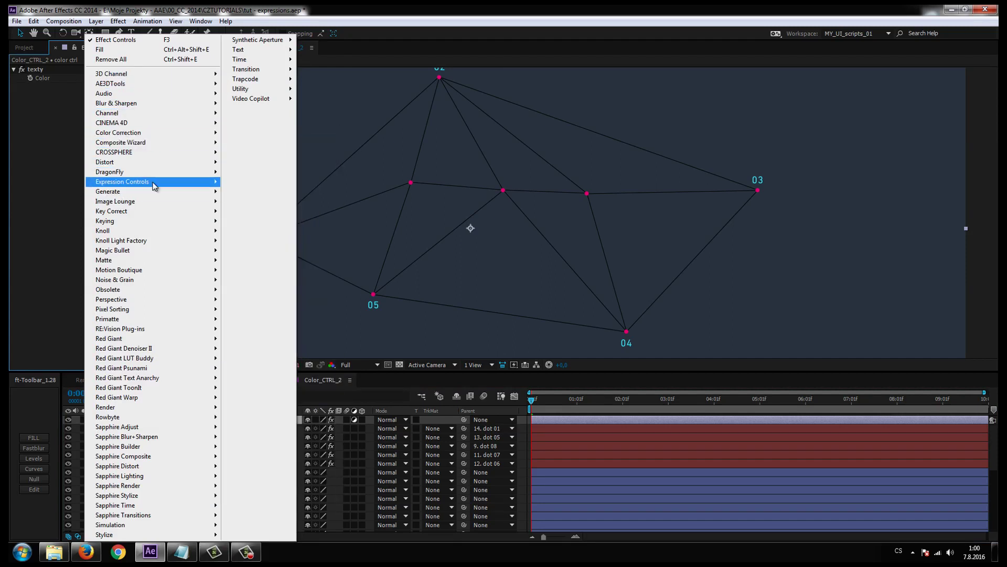
pyautogui.moveTo(155, 182)
pyautogui.click(254, 228)
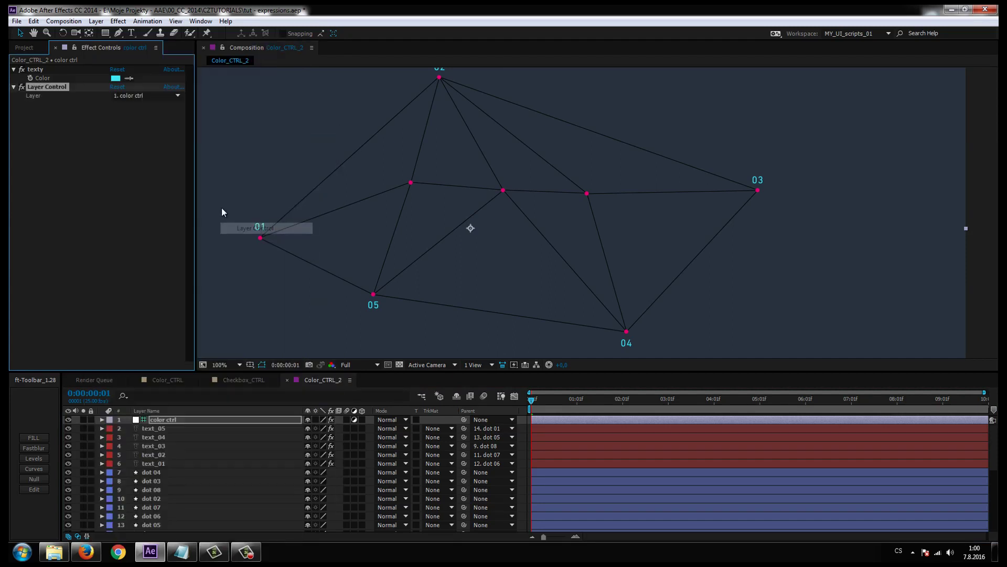
pyautogui.press('Delete')
# Step: Add a second Color Control effect to color ctrl and rename it 'tecky'
pyautogui.rightClick(86, 122)
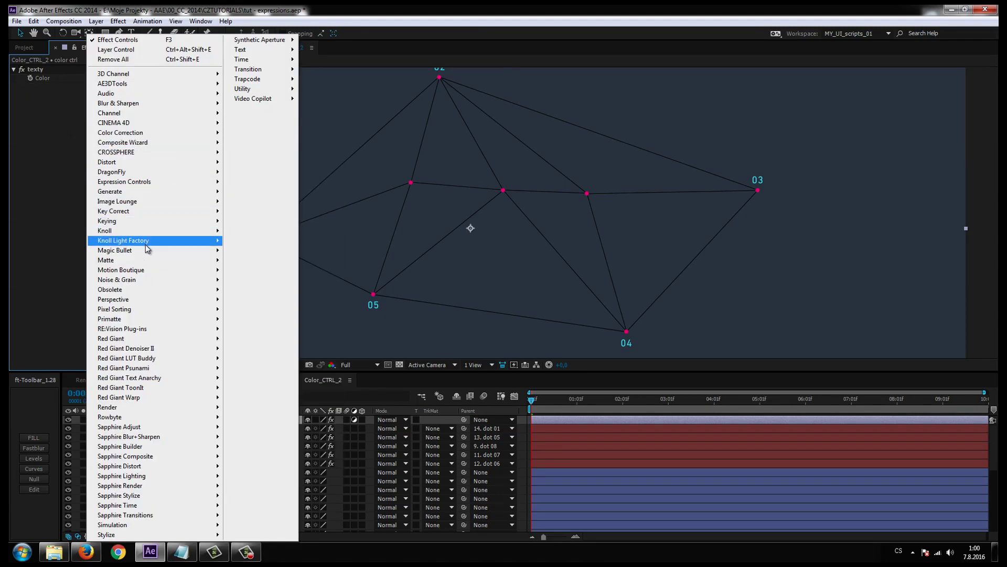
pyautogui.moveTo(141, 148)
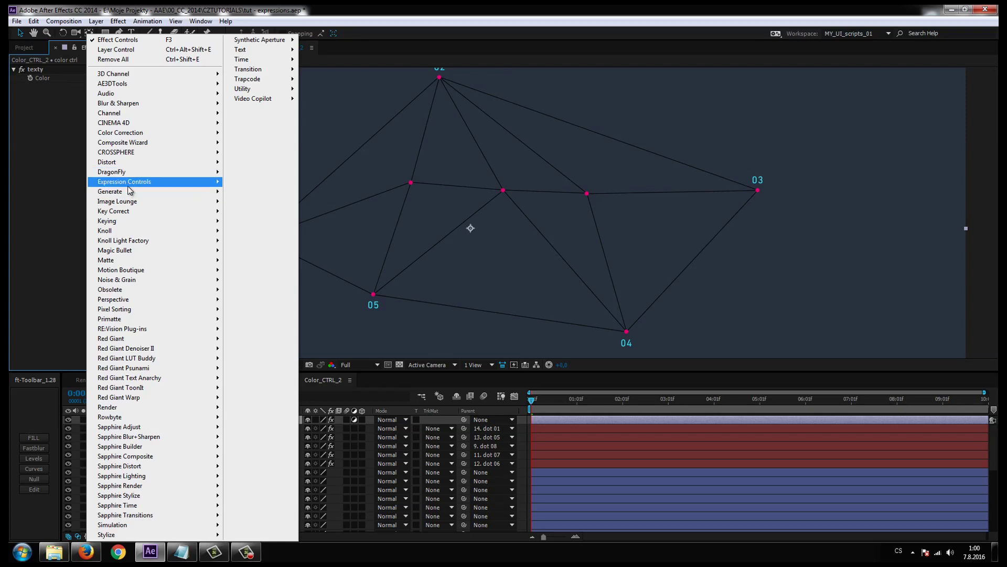
pyautogui.moveTo(152, 182)
pyautogui.click(257, 217)
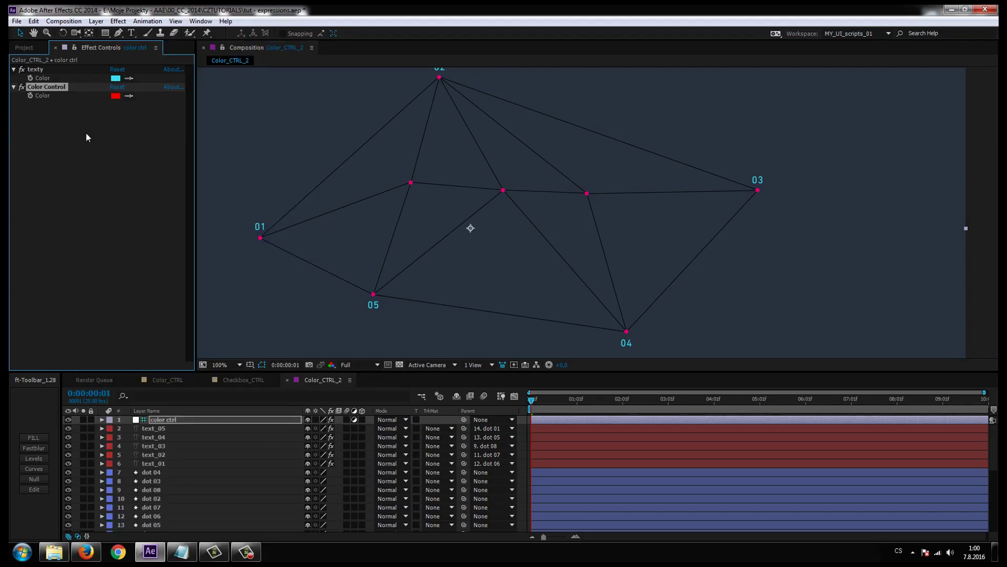
pyautogui.press('Return')
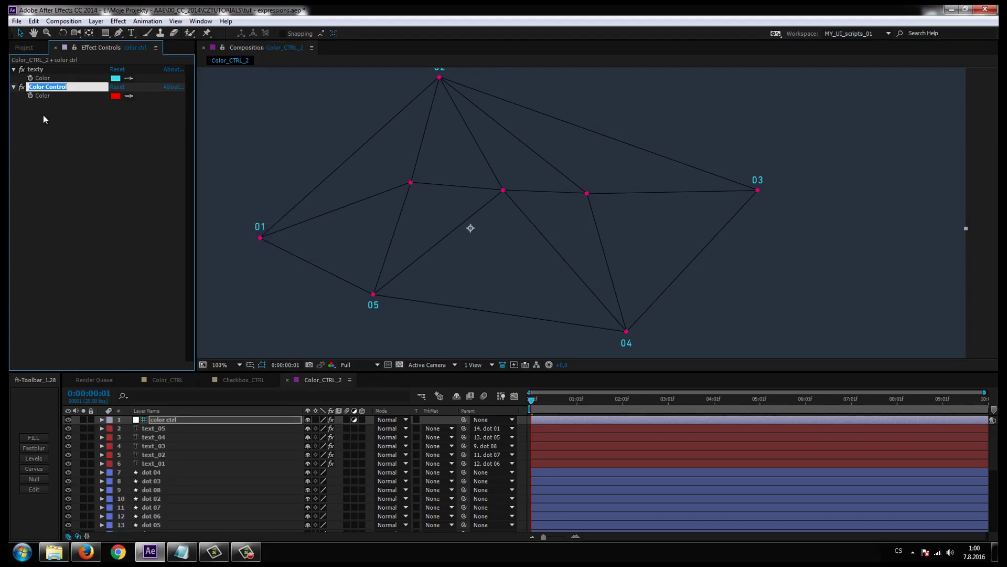
pyautogui.write('tecky')
pyautogui.press('Return')
# Step: Apply Effect > Generate > Fill to the dot 04 layer, giving it a red fill
pyautogui.click(151, 473)
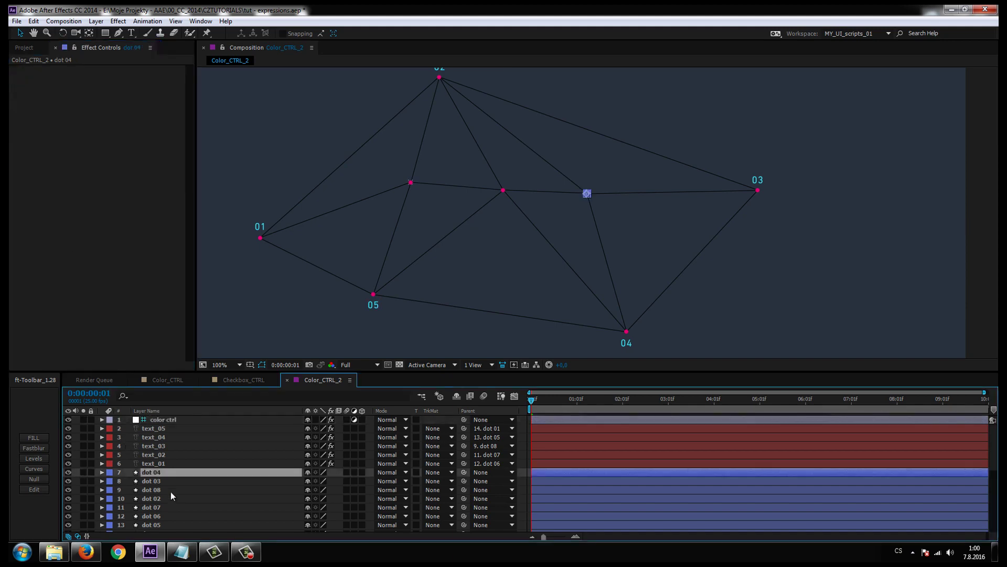
pyautogui.click(118, 21)
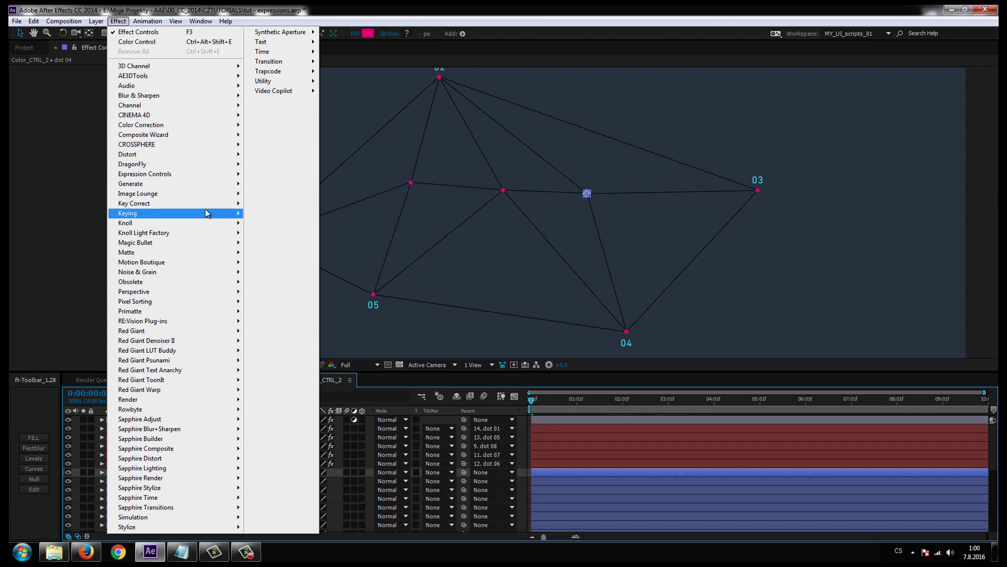
pyautogui.moveTo(202, 223)
pyautogui.moveTo(205, 183)
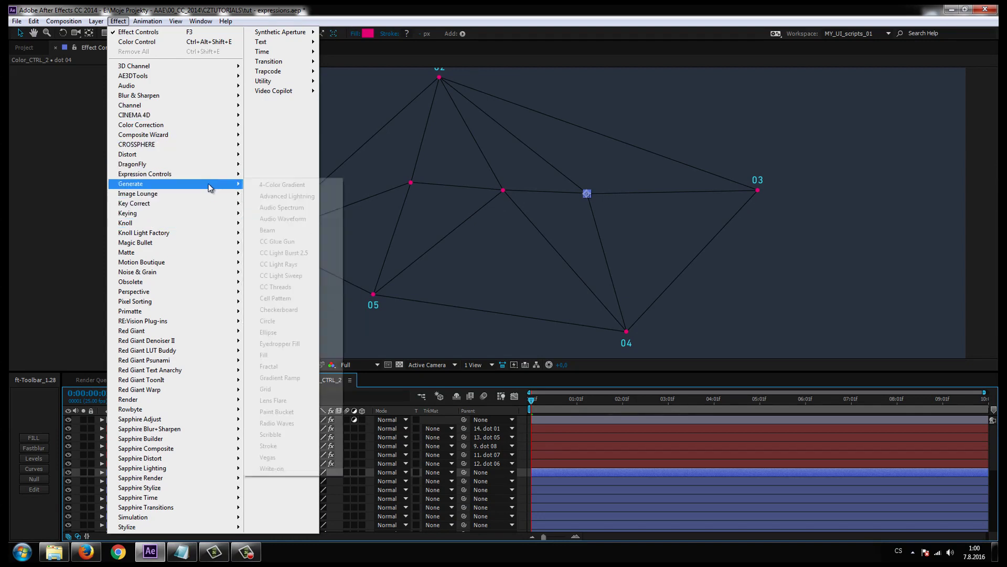
pyautogui.click(257, 347)
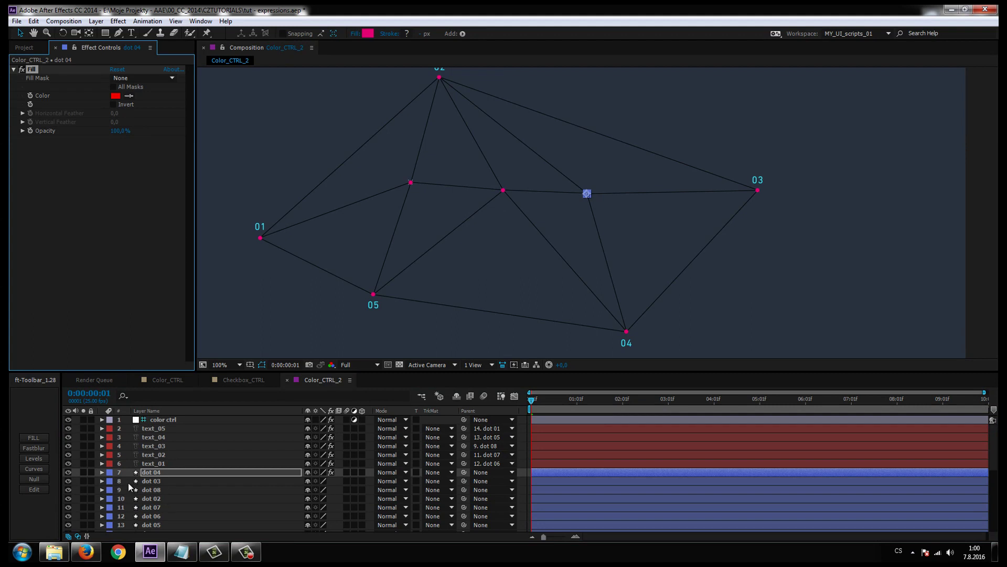
# Step: Pin color ctrl's Effect Controls and pick-whip dot 04's Fill Color expression to tecky's Color
pyautogui.click(153, 419)
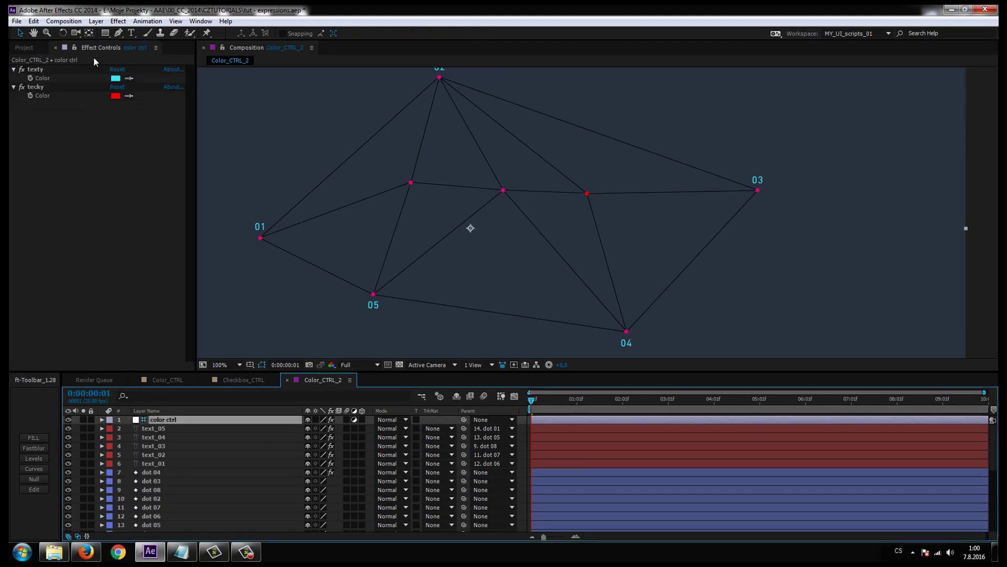
pyautogui.click(73, 47)
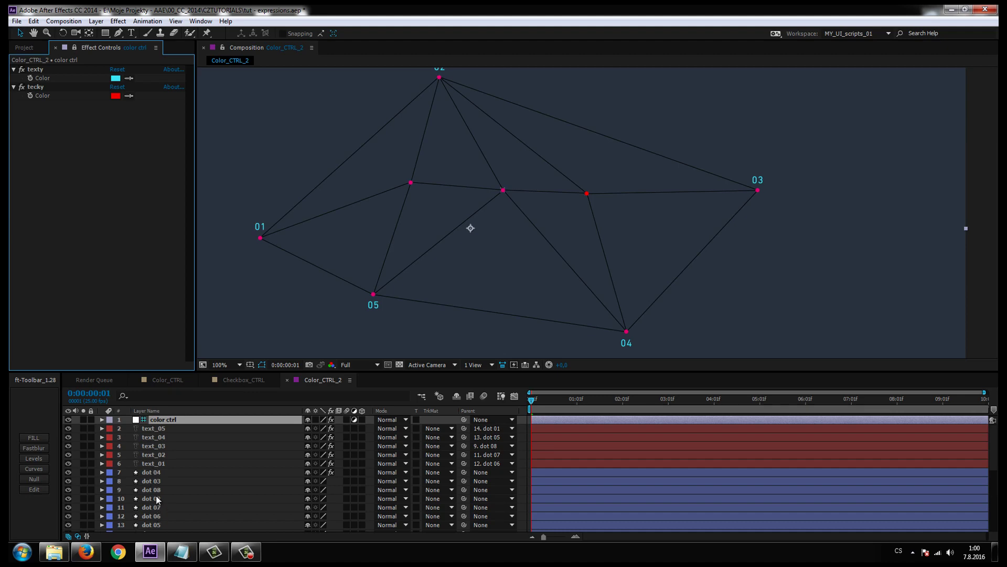
pyautogui.click(155, 474)
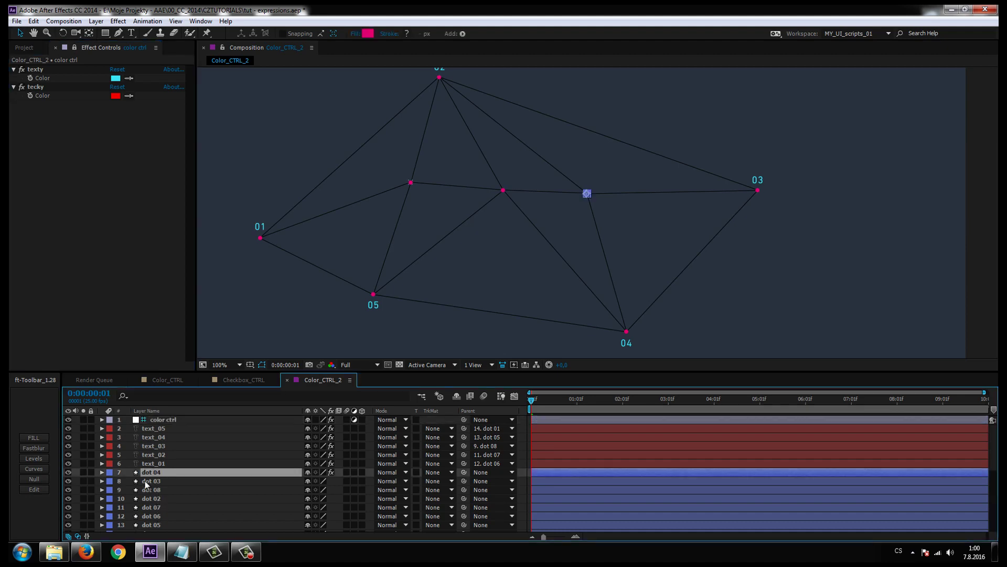
pyautogui.click(102, 472)
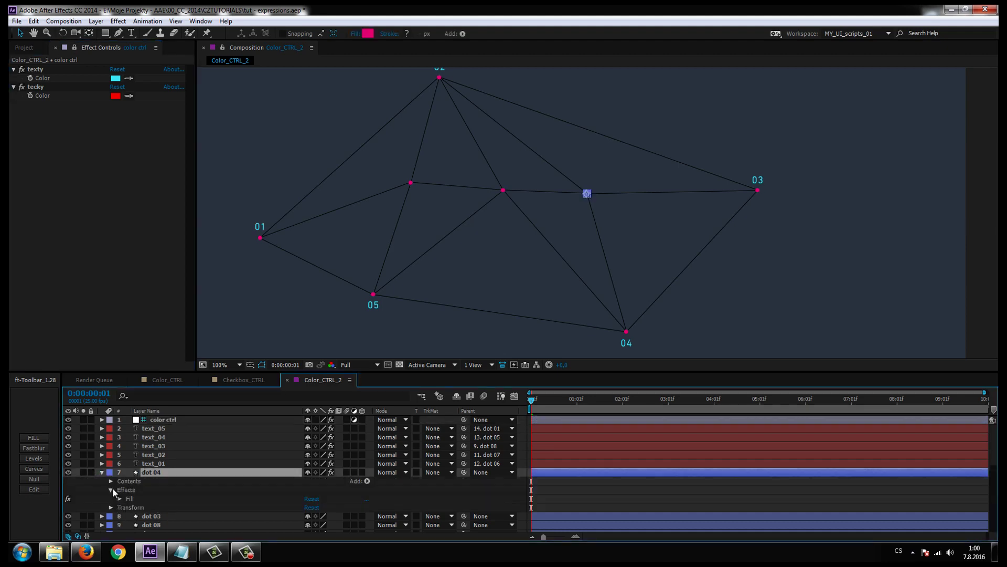
pyautogui.click(124, 498)
pyautogui.click(120, 498)
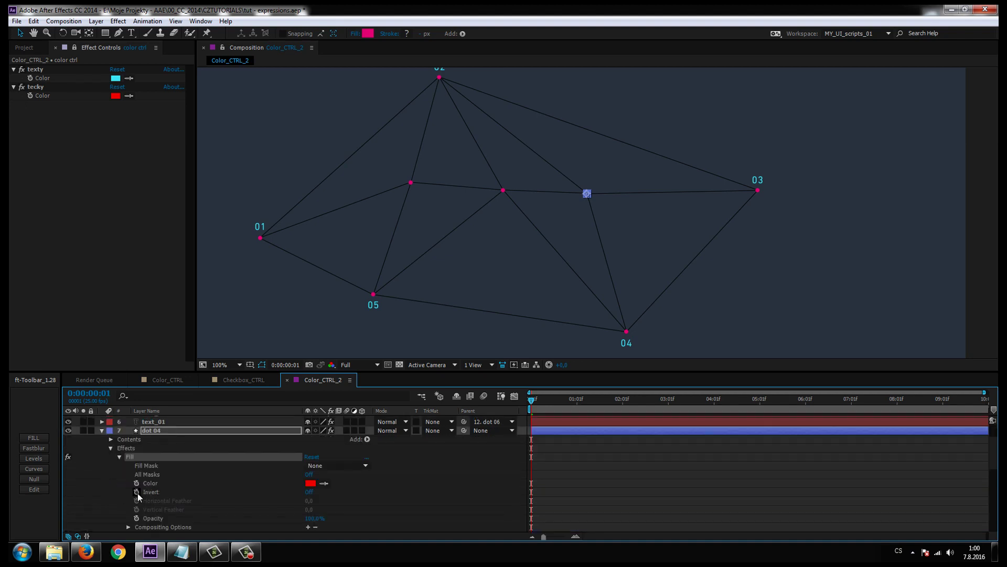
pyautogui.keyDown('alt'); pyautogui.click(137, 483); pyautogui.keyUp('alt')
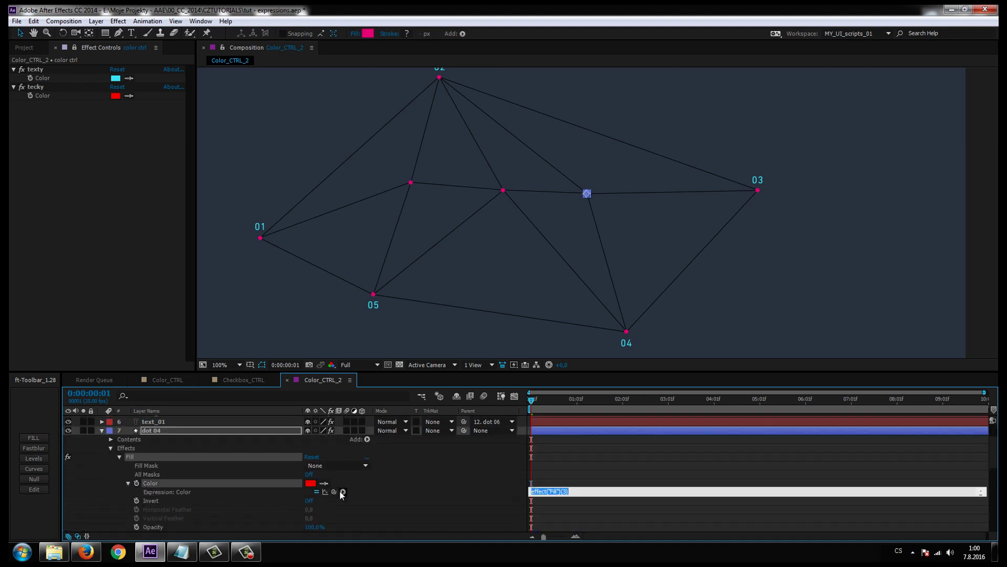
pyautogui.moveTo(334, 491); pyautogui.dragTo(42, 94)
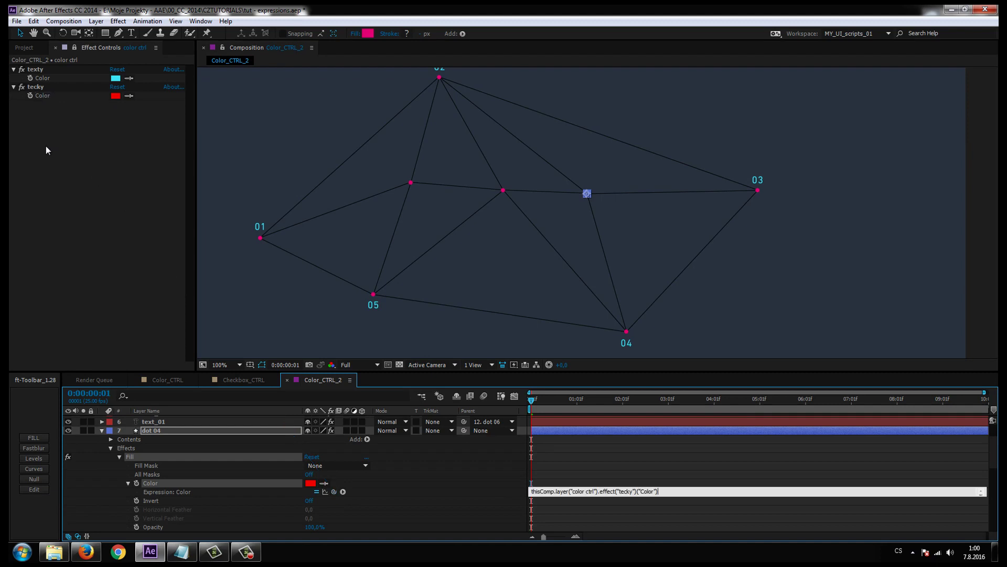
# Step: Set the tecky colour to FFFFFF white, then select the Fill effect and collapse dot 04
pyautogui.click(115, 96)
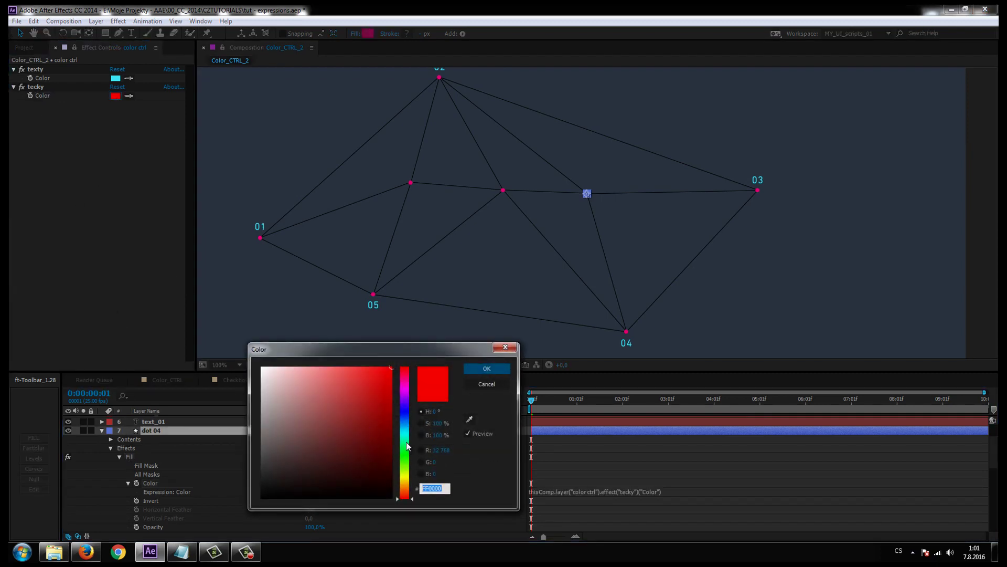
pyautogui.write('FFFFFF')
pyautogui.press('Tab')
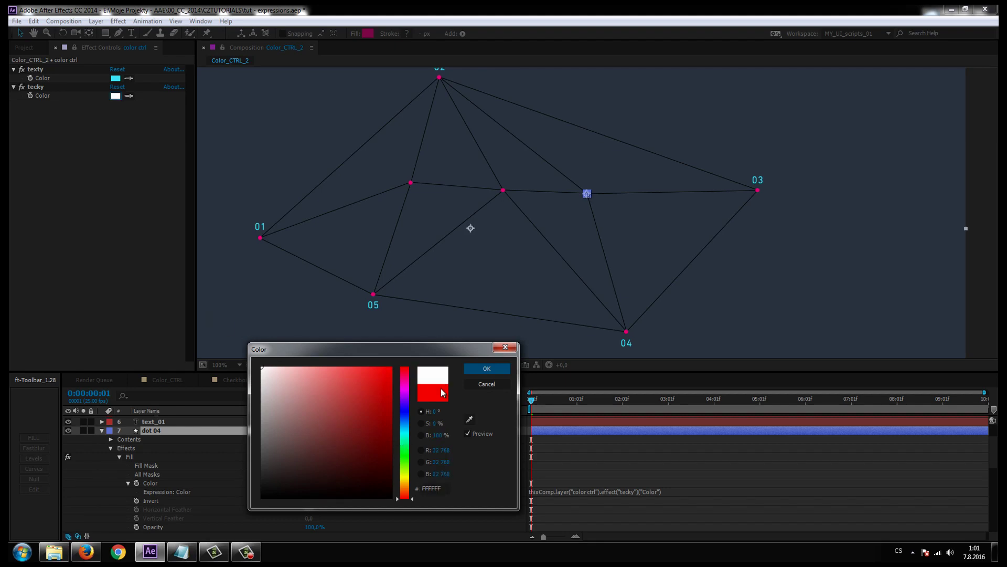
pyautogui.click(483, 370)
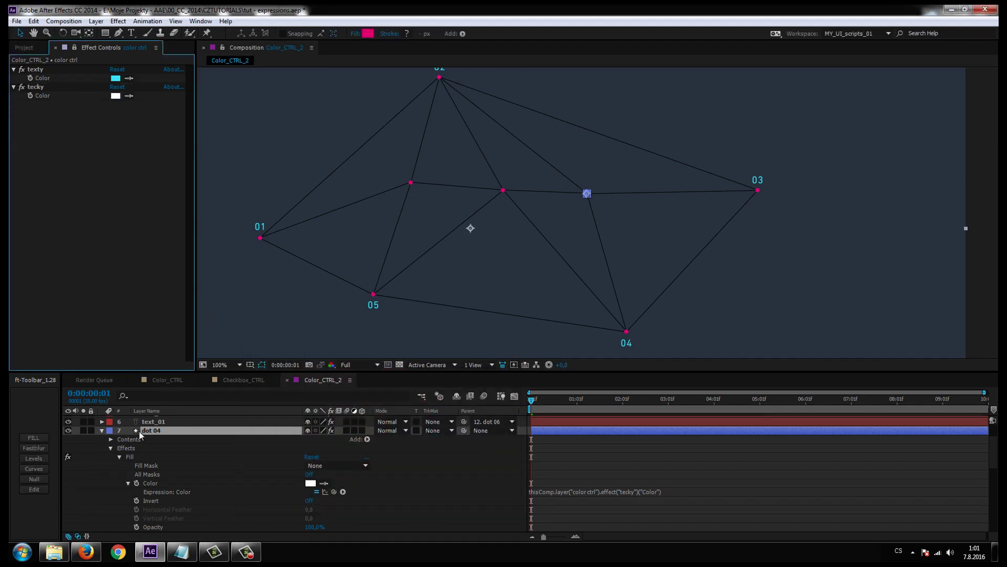
pyautogui.click(132, 457)
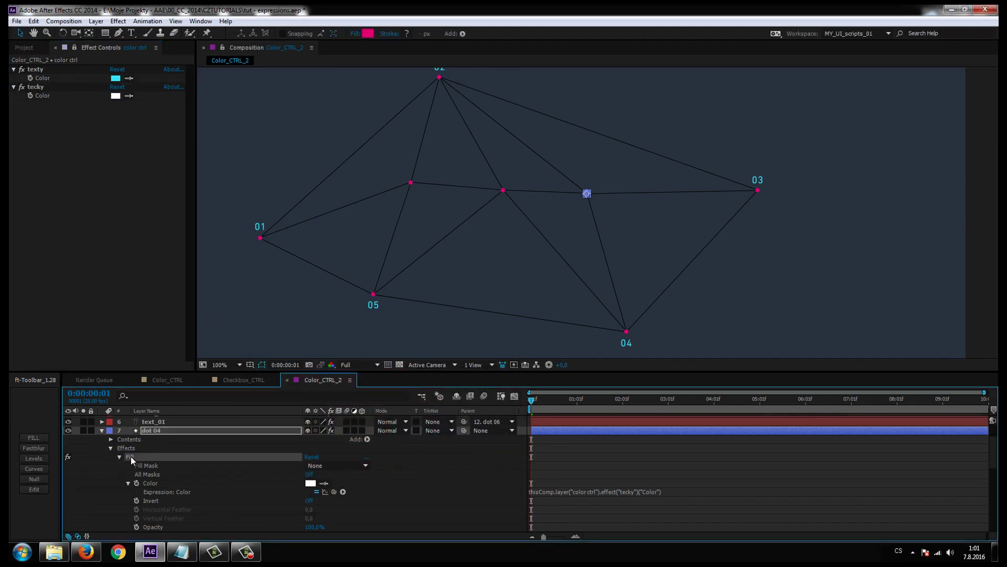
pyautogui.click(102, 430)
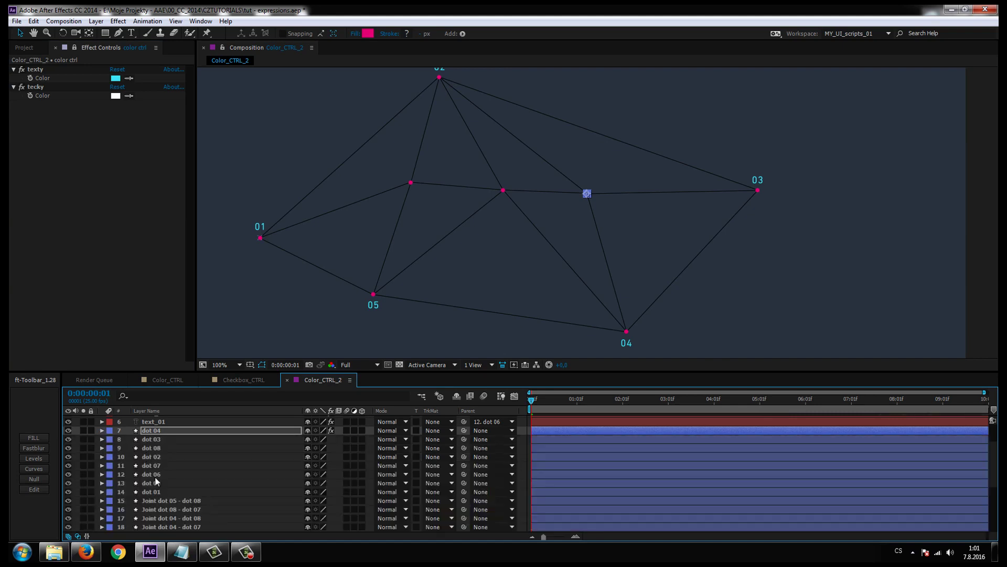
# Step: Paste dot 04's linked Fill effect onto layers dot 03 through dot 01, then deselect all
pyautogui.click(155, 493)
pyautogui.keyDown('shift'); pyautogui.click(156, 439); pyautogui.keyUp('shift')
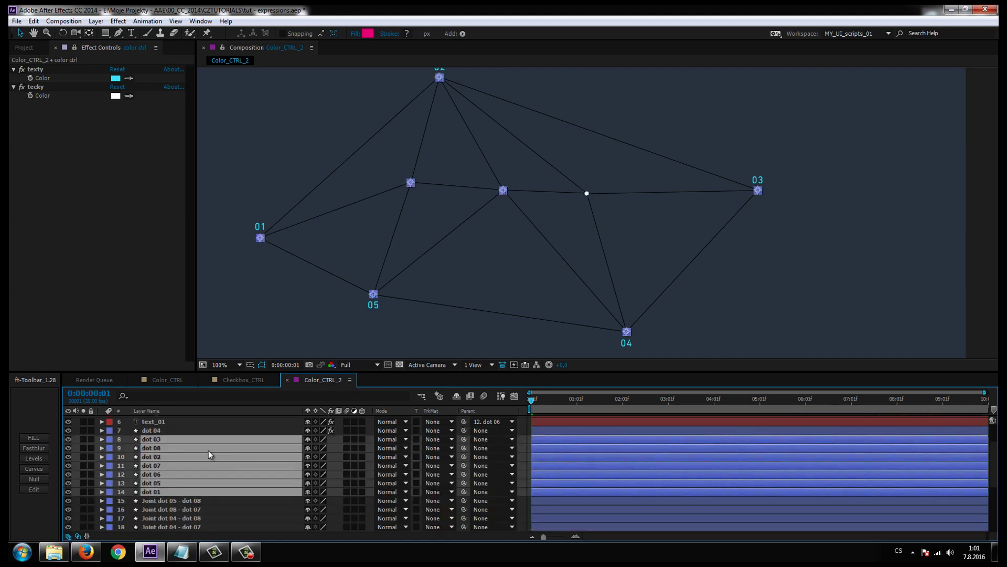
pyautogui.hotkey('ctrl', 'v')
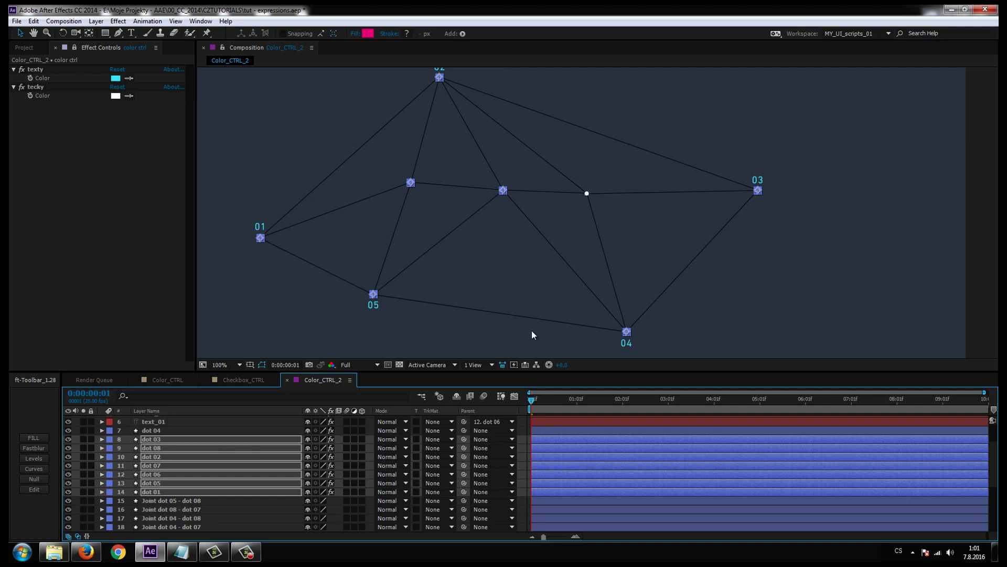
pyautogui.click(448, 291)
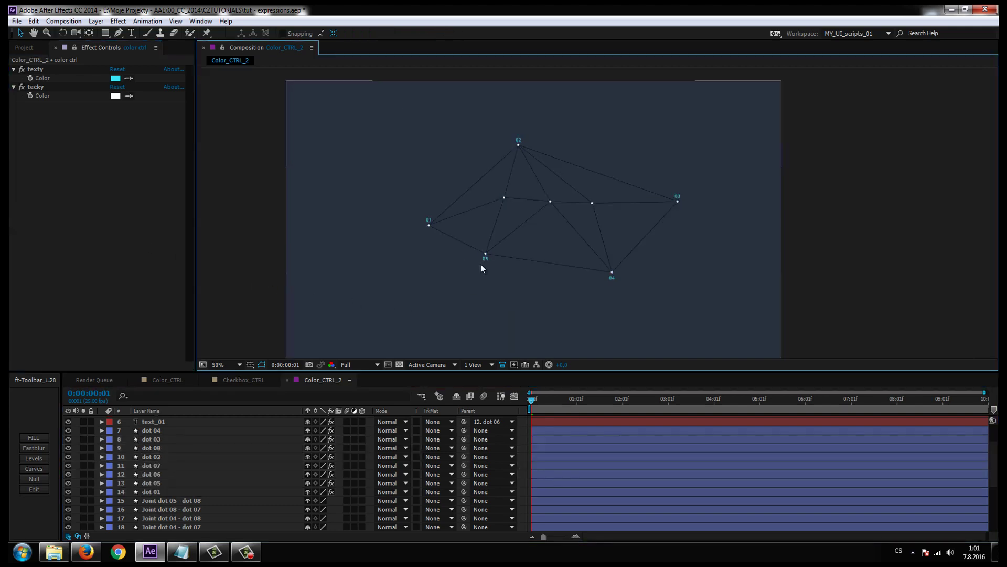
pyautogui.click(115, 95)
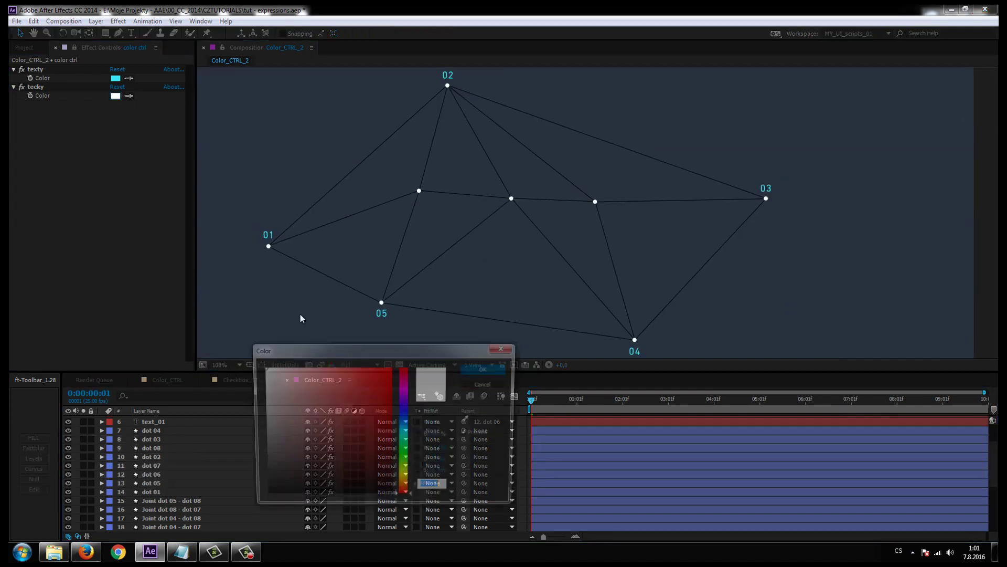
pyautogui.moveTo(373, 415); pyautogui.dragTo(391, 340)
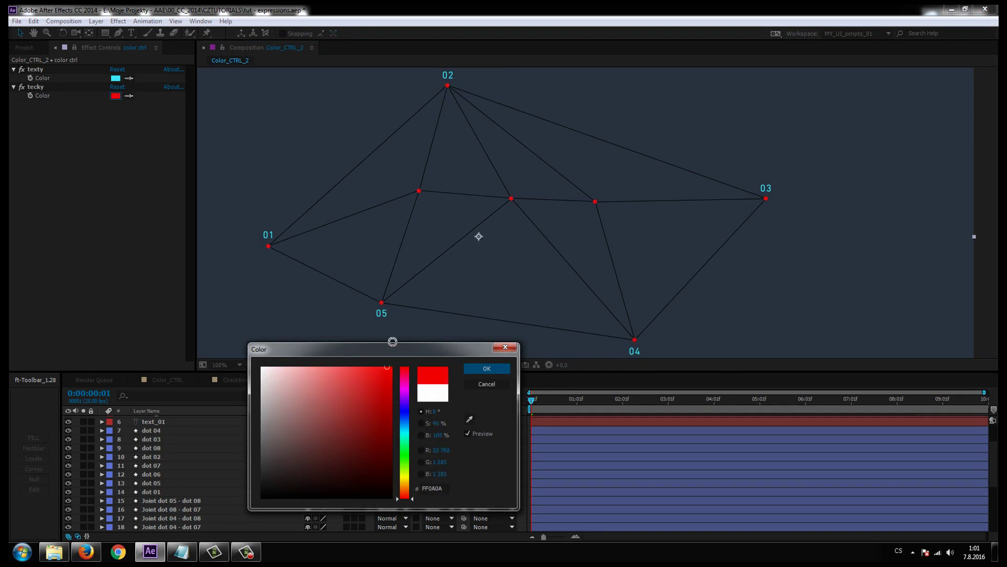
pyautogui.click(487, 369)
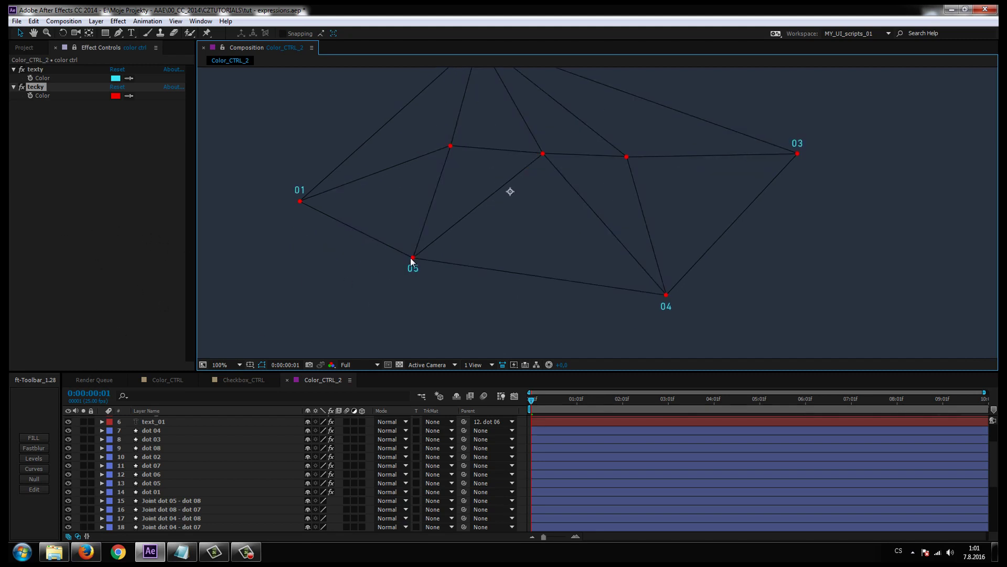
pyautogui.scroll(-2, 415, 257)
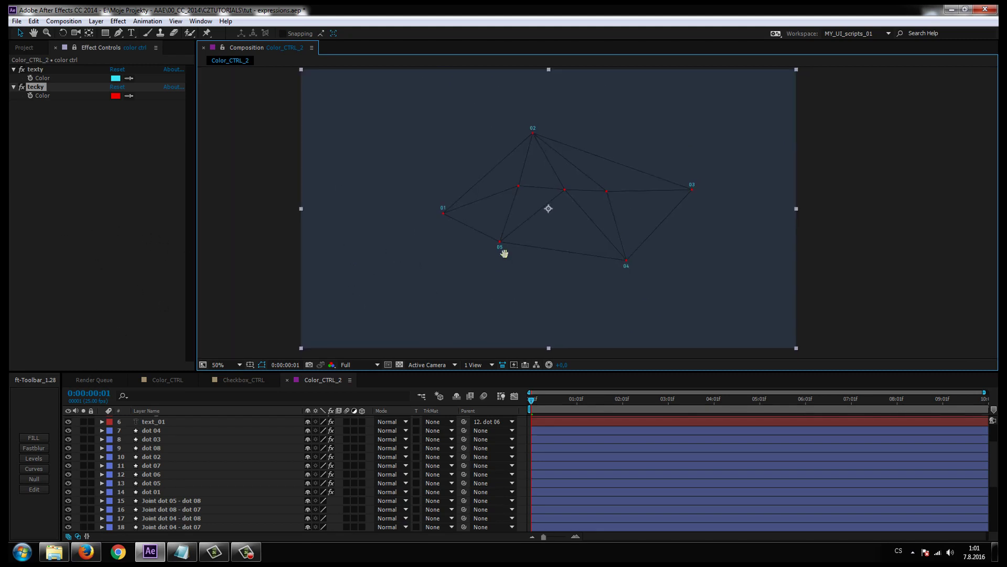
pyautogui.moveTo(503, 252); pyautogui.dragTo(434, 260)
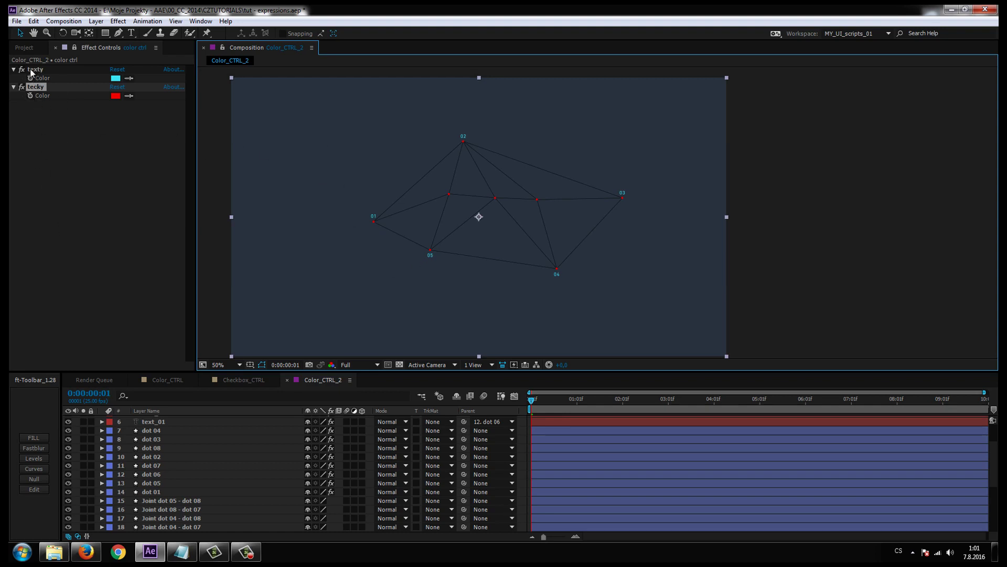
pyautogui.click(37, 87)
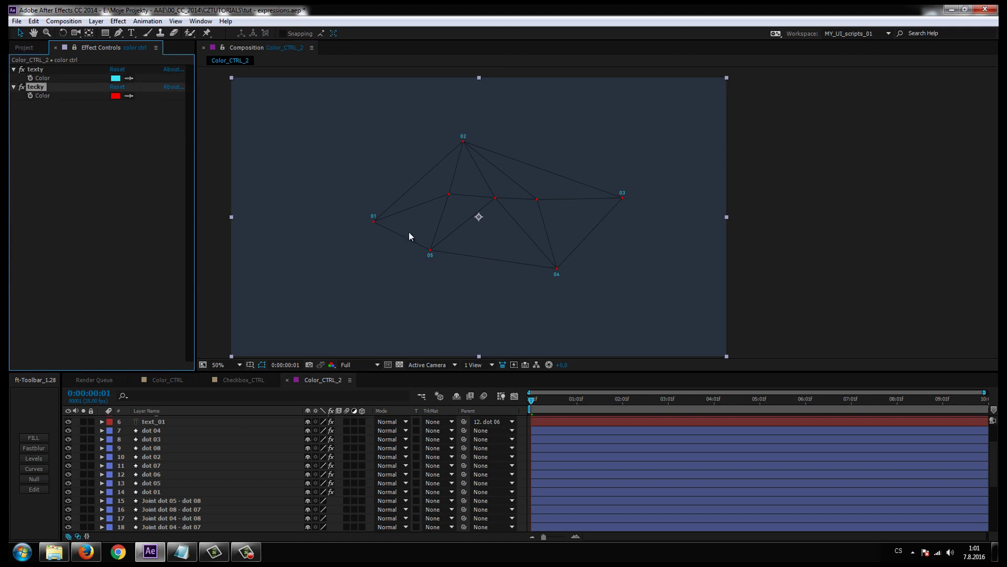
pyautogui.click(108, 191)
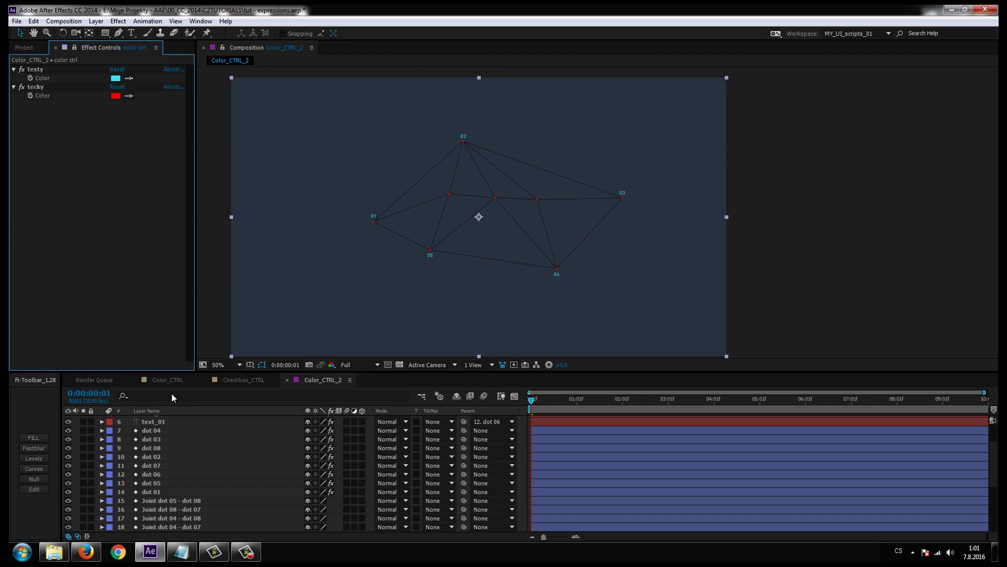
pyautogui.scroll(3, 156, 434)
pyautogui.click(158, 420)
pyautogui.moveTo(400, 306); pyautogui.dragTo(392, 296)
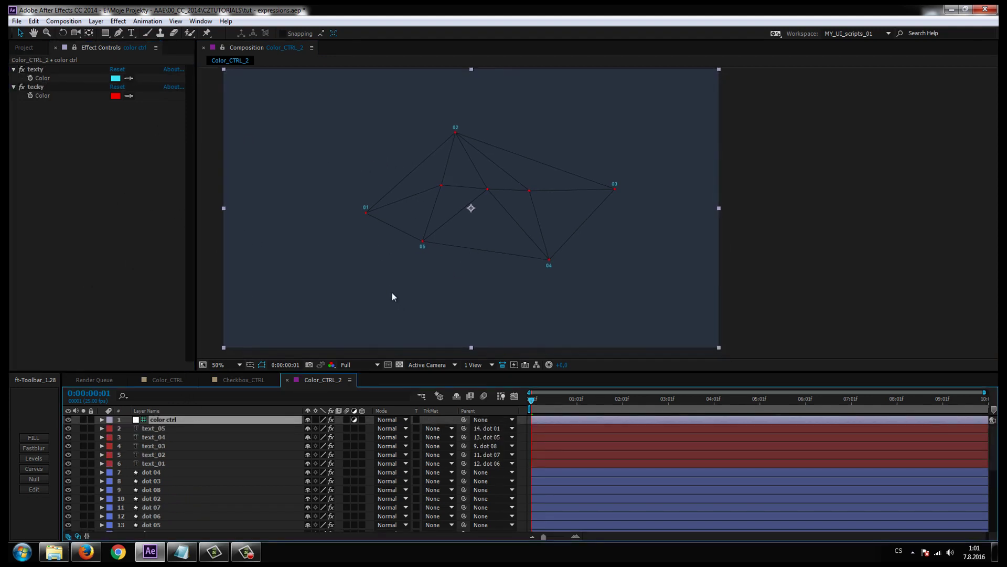
pyautogui.click(160, 421)
pyautogui.click(163, 478)
pyautogui.scroll(-6, 178, 486)
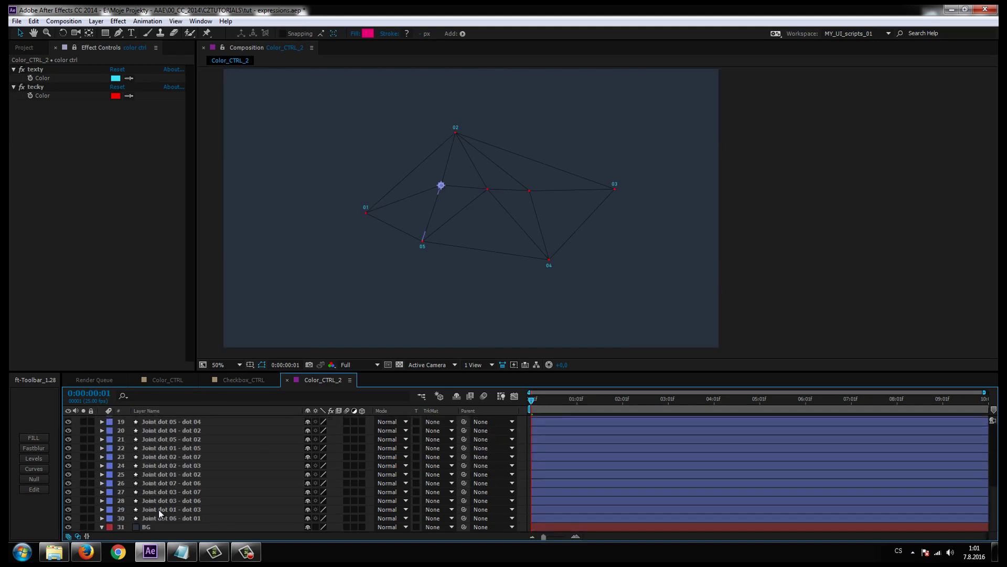
pyautogui.click(166, 493)
pyautogui.click(174, 492)
pyautogui.click(172, 491)
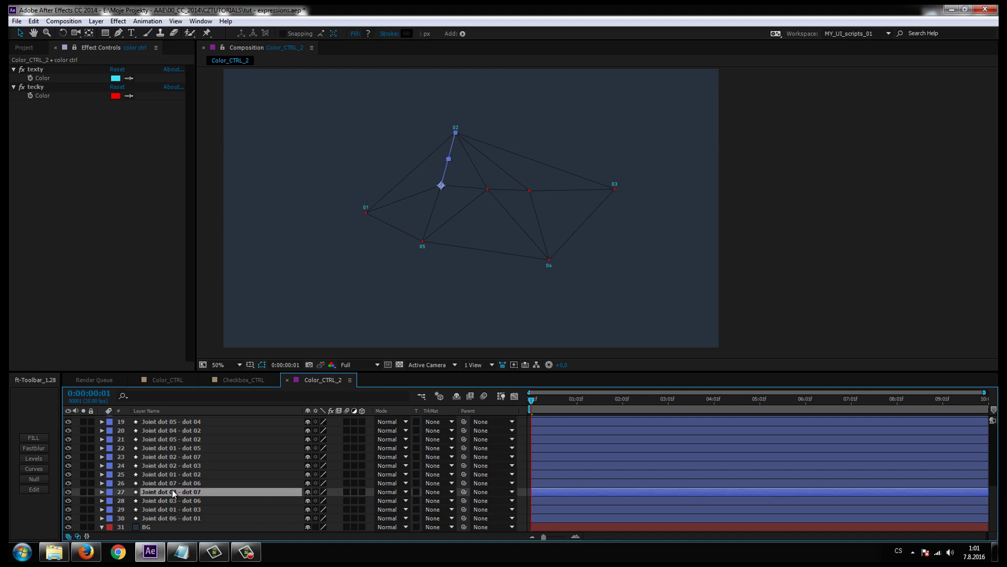
pyautogui.press('KP_1')
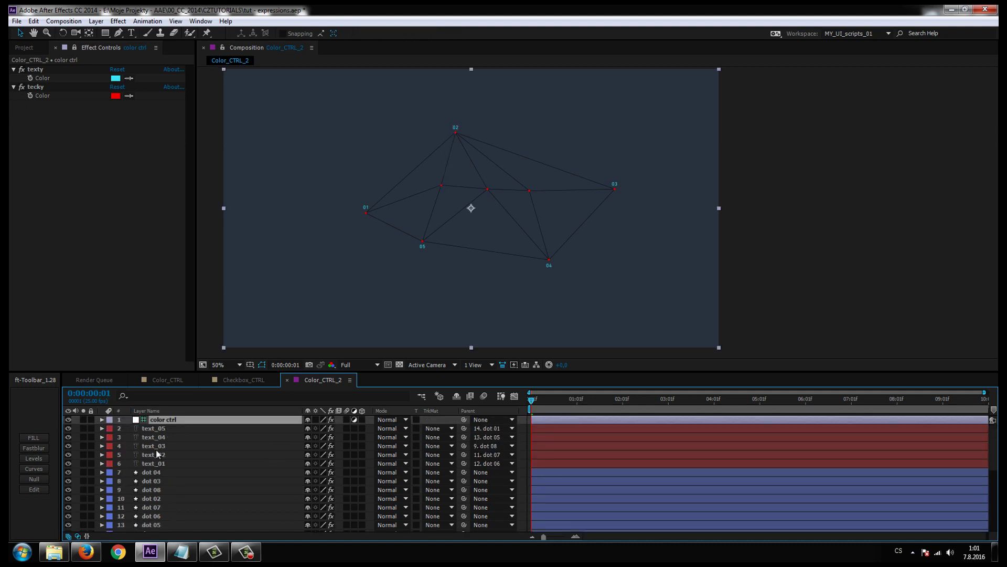
pyautogui.scroll(-6, 189, 472)
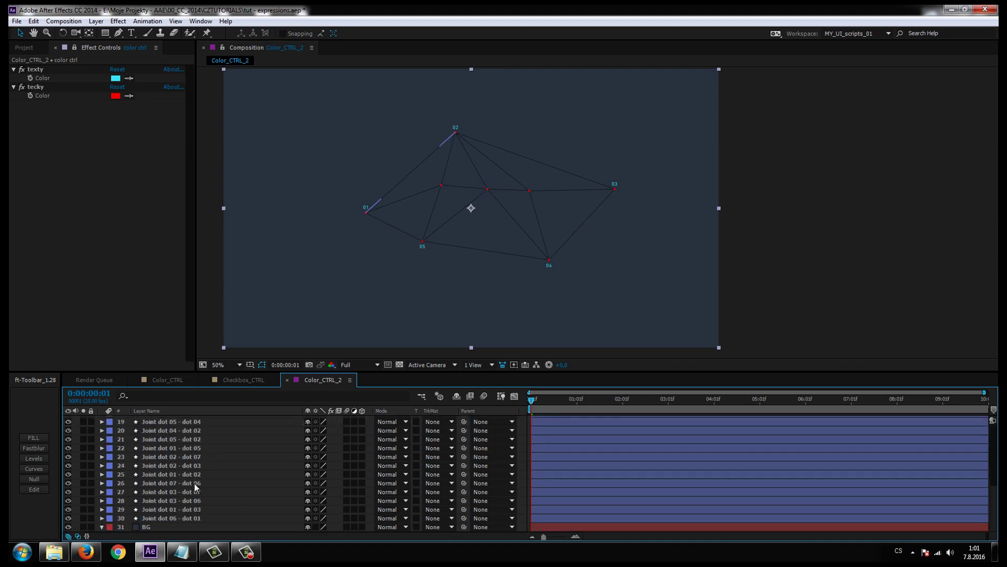
pyautogui.scroll(6, 194, 484)
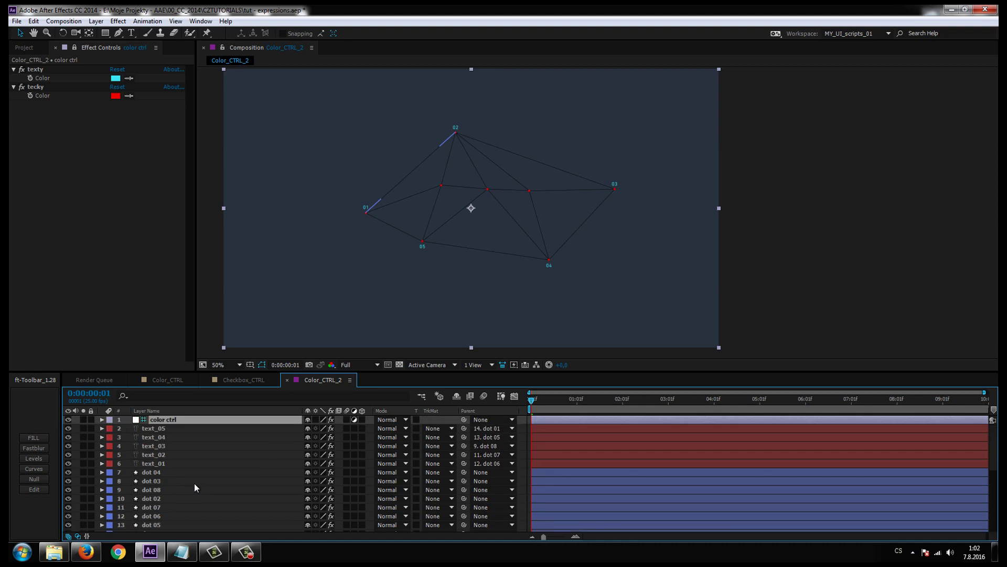
# Step: Change the tecky colour to black (000000) in the colour picker so the dots turn black
pyautogui.click(118, 96)
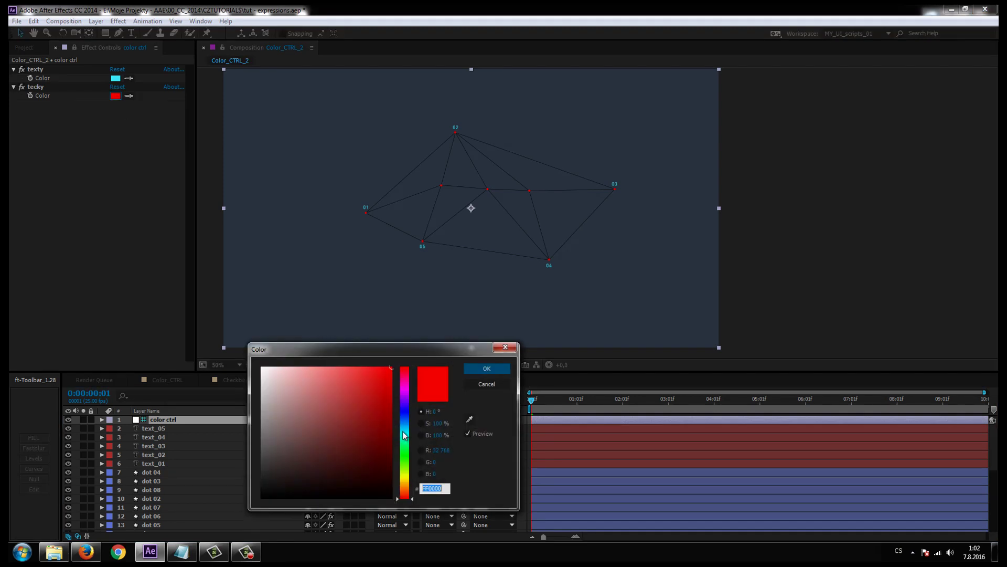
pyautogui.moveTo(404, 435); pyautogui.dragTo(404, 458)
pyautogui.moveTo(316, 465); pyautogui.dragTo(182, 514)
pyautogui.click(479, 371)
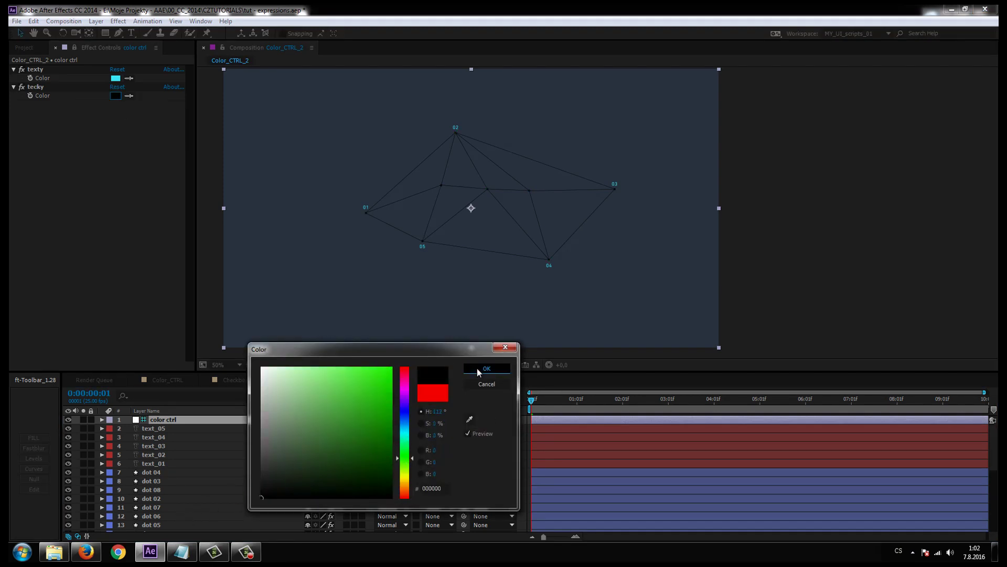
pyautogui.scroll(2, 496, 285)
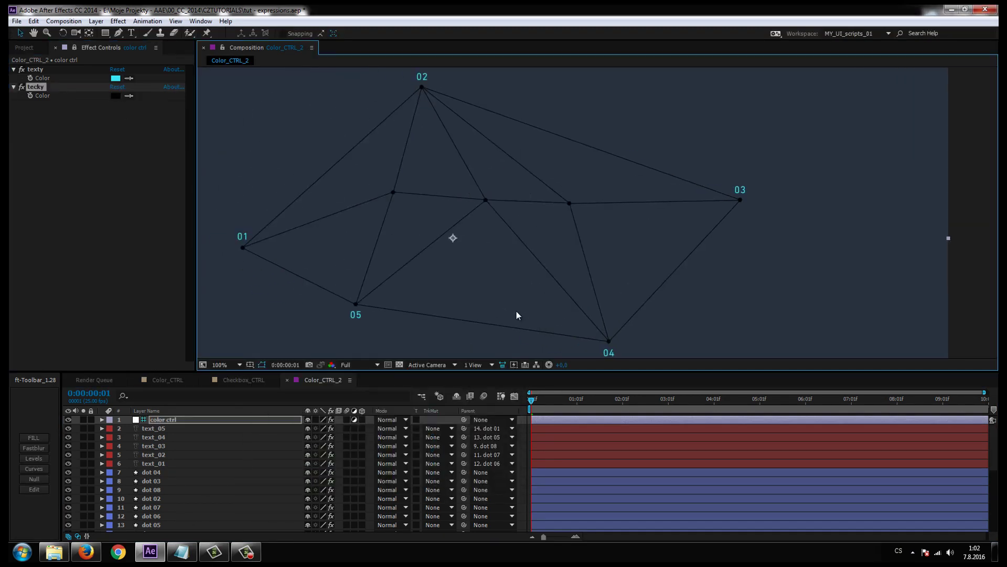
pyautogui.scroll(-2, 513, 306)
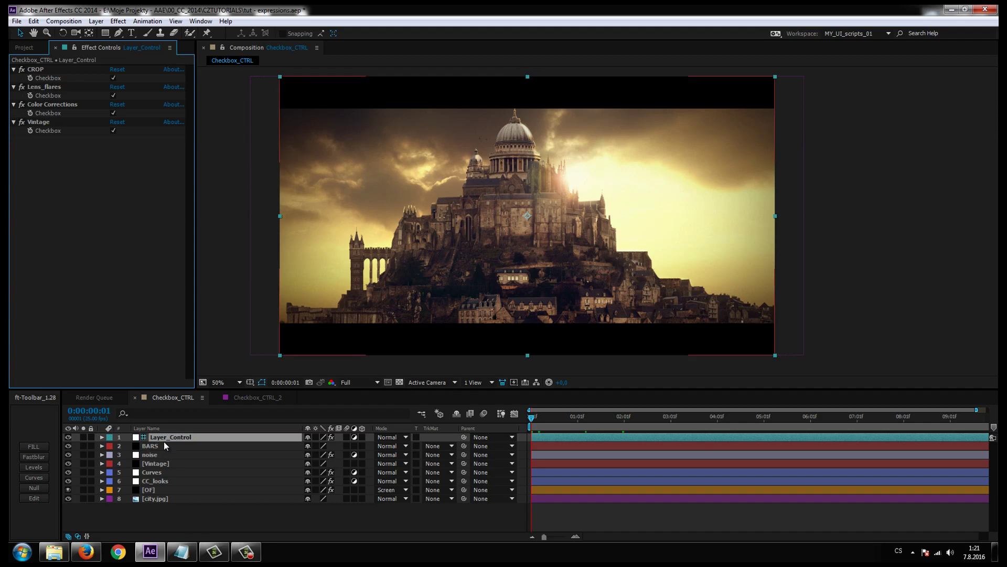
pyautogui.click(160, 438)
pyautogui.moveTo(482, 335); pyautogui.dragTo(494, 328)
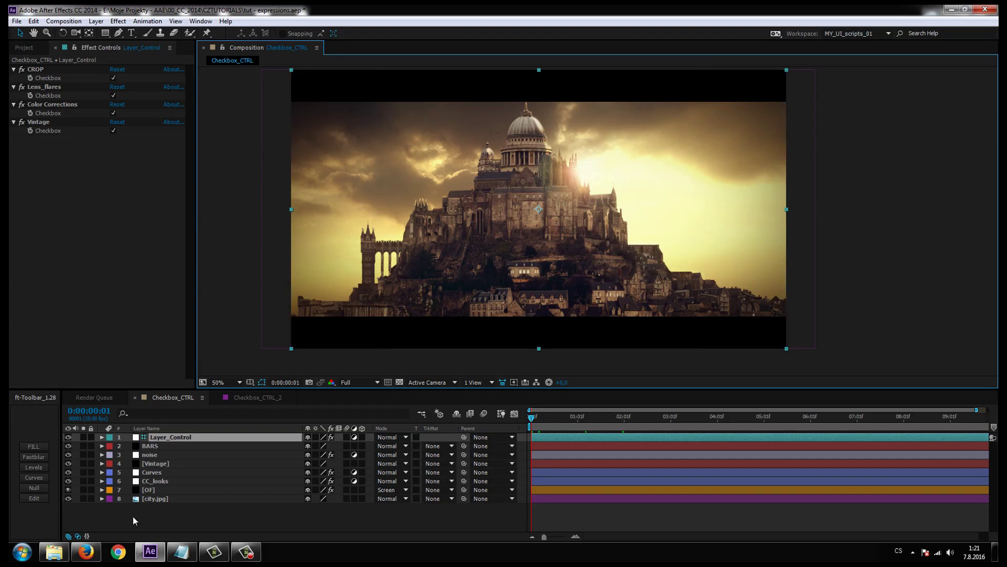
pyautogui.click(158, 472)
pyautogui.keyDown('shift'); pyautogui.click(175, 480); pyautogui.keyUp('shift')
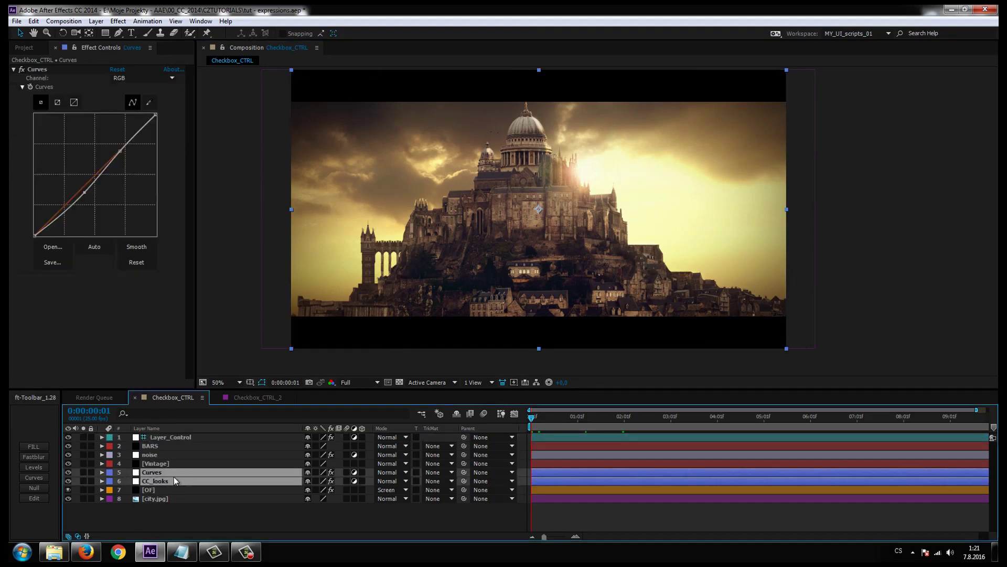
pyautogui.click(68, 472)
pyautogui.click(68, 472)
pyautogui.click(241, 463)
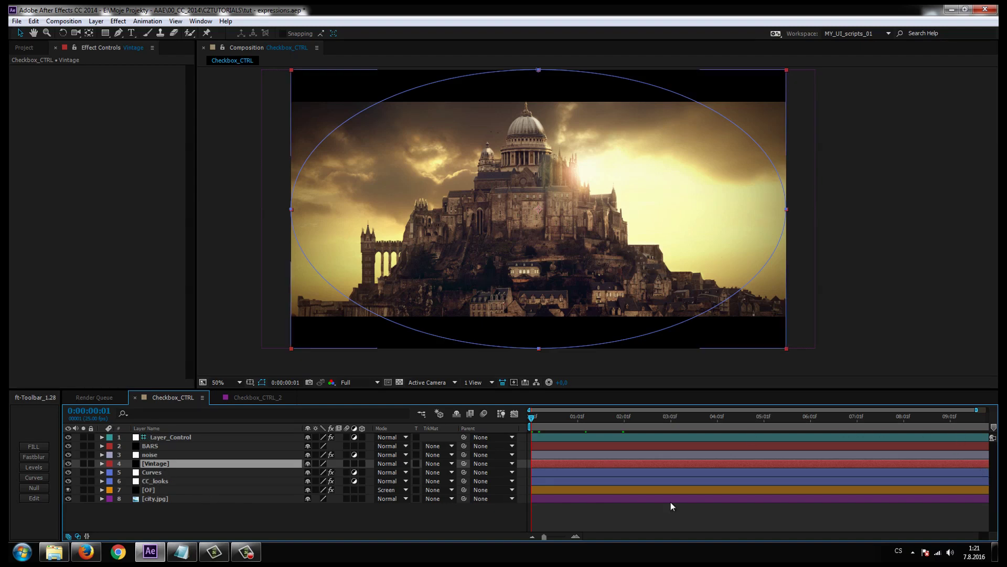
pyautogui.click(138, 480)
pyautogui.keyDown('shift'); pyautogui.click(136, 473); pyautogui.keyUp('shift')
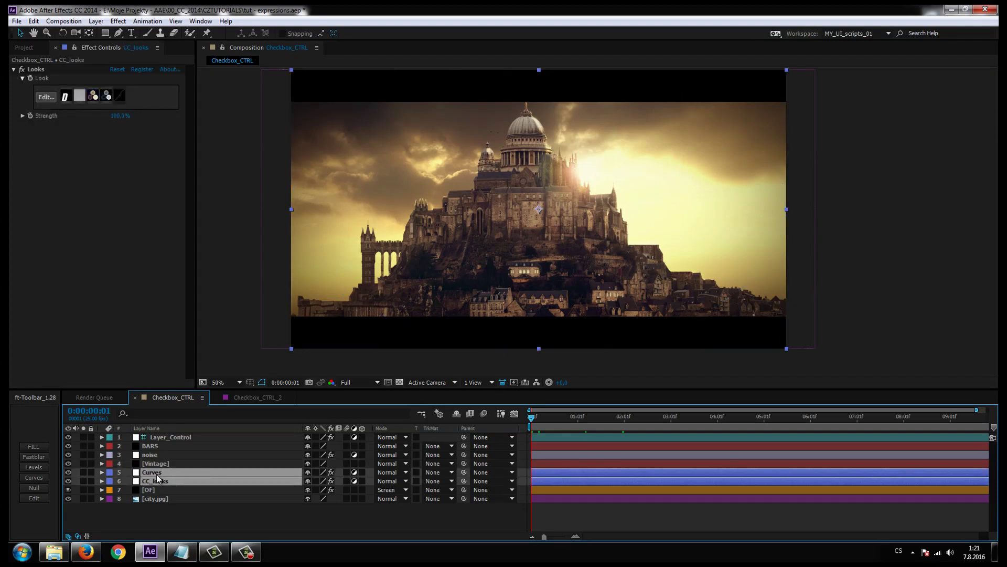
pyautogui.click(158, 439)
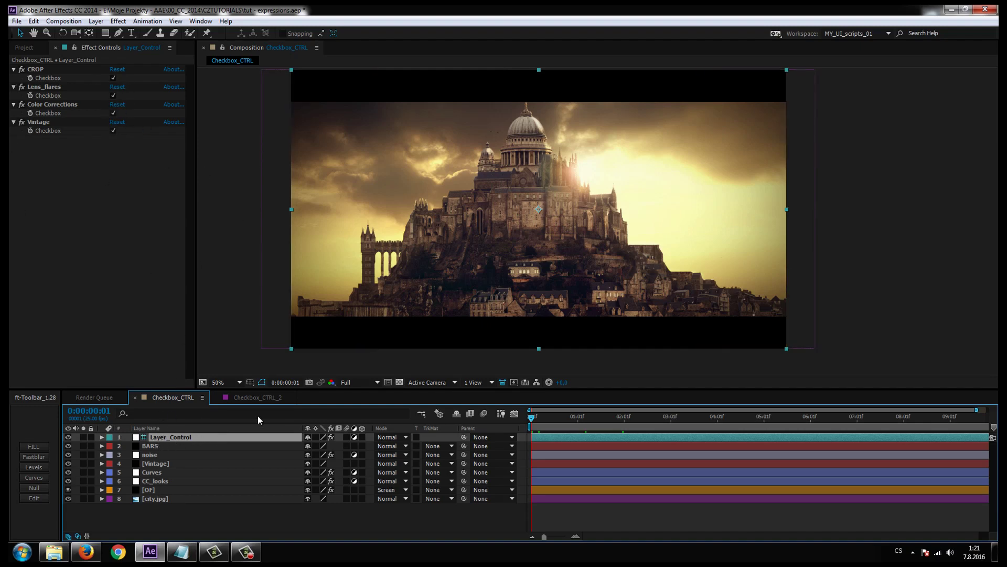
pyautogui.click(113, 112)
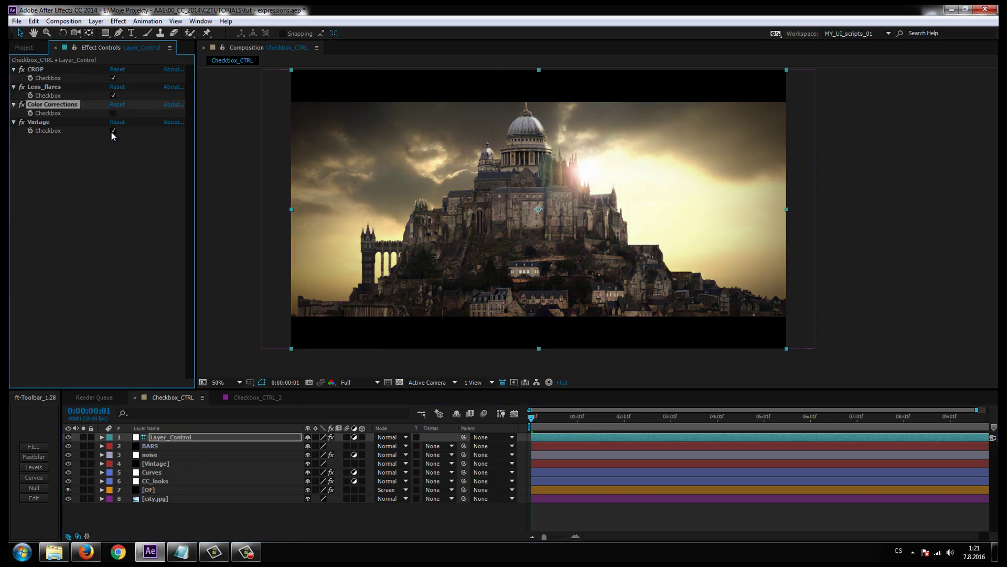
pyautogui.click(113, 131)
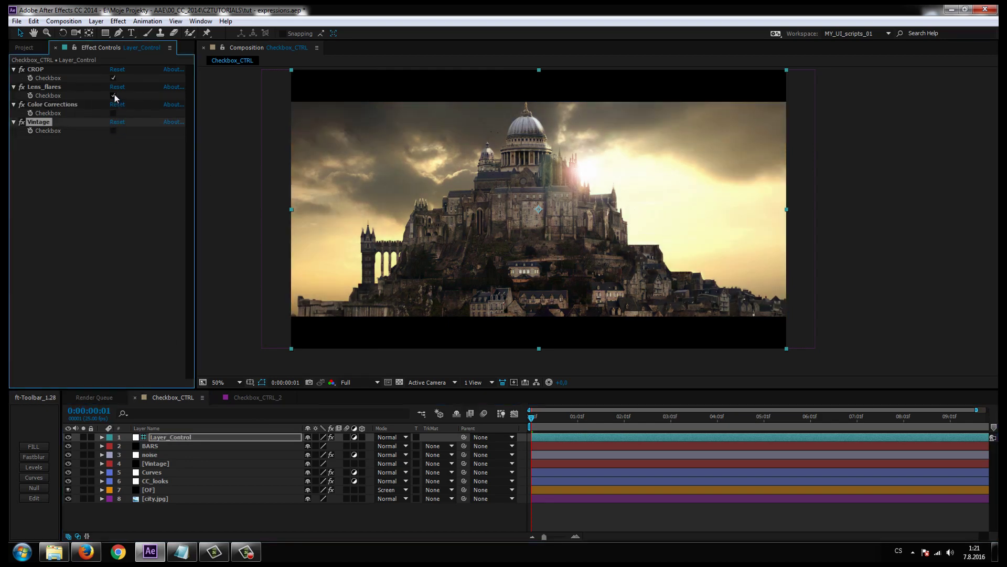
pyautogui.click(113, 96)
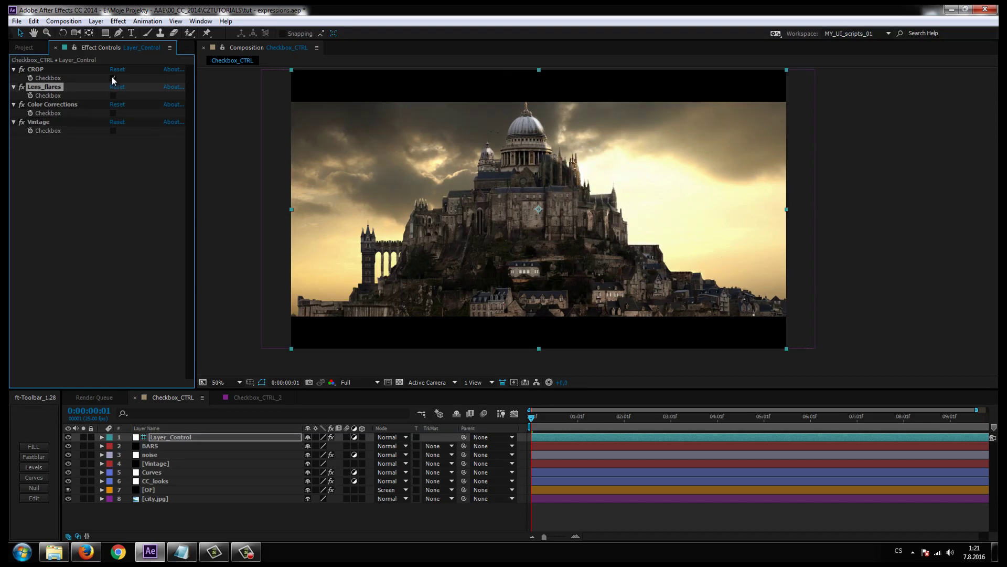
pyautogui.click(113, 77)
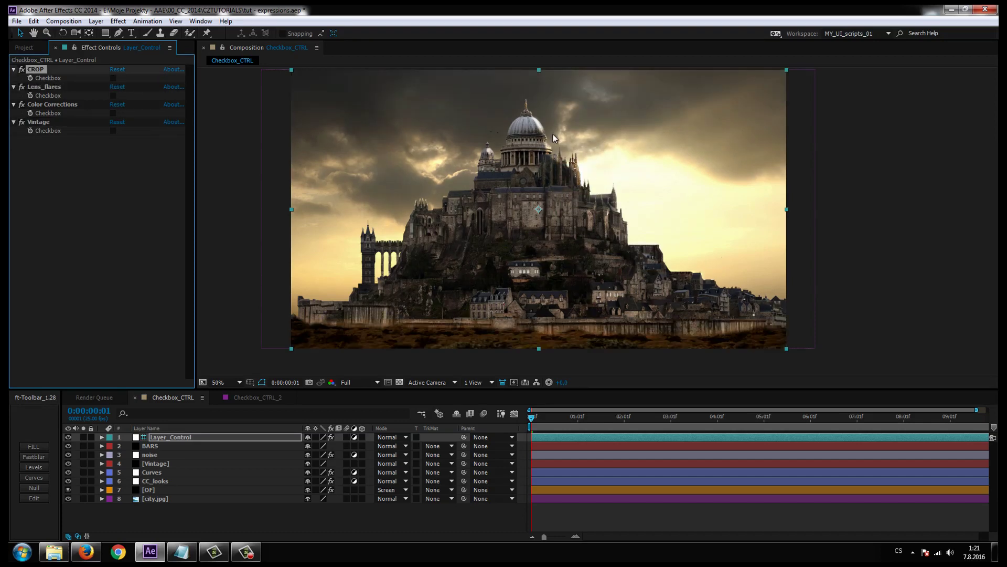
pyautogui.click(155, 496)
pyautogui.click(83, 498)
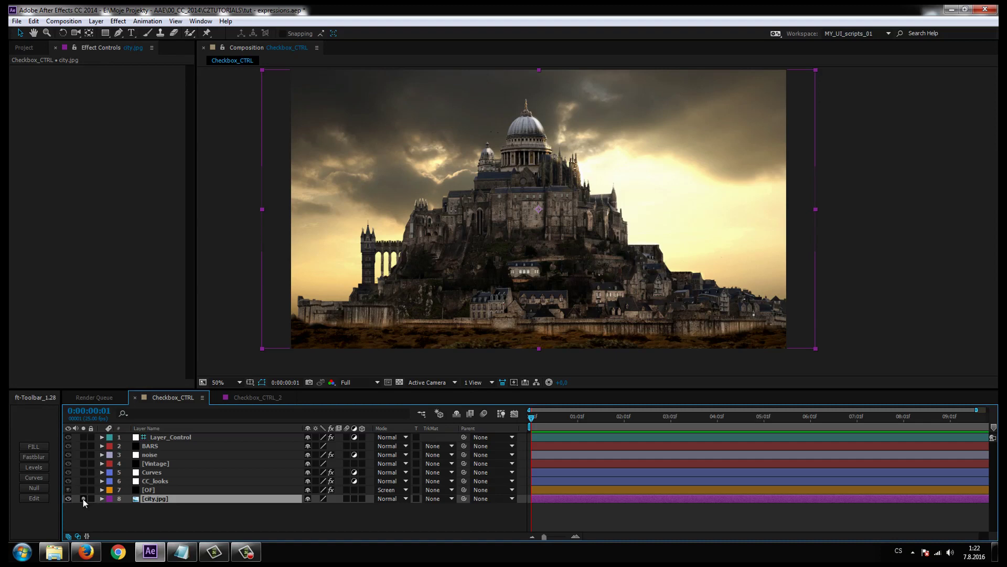
pyautogui.click(83, 499)
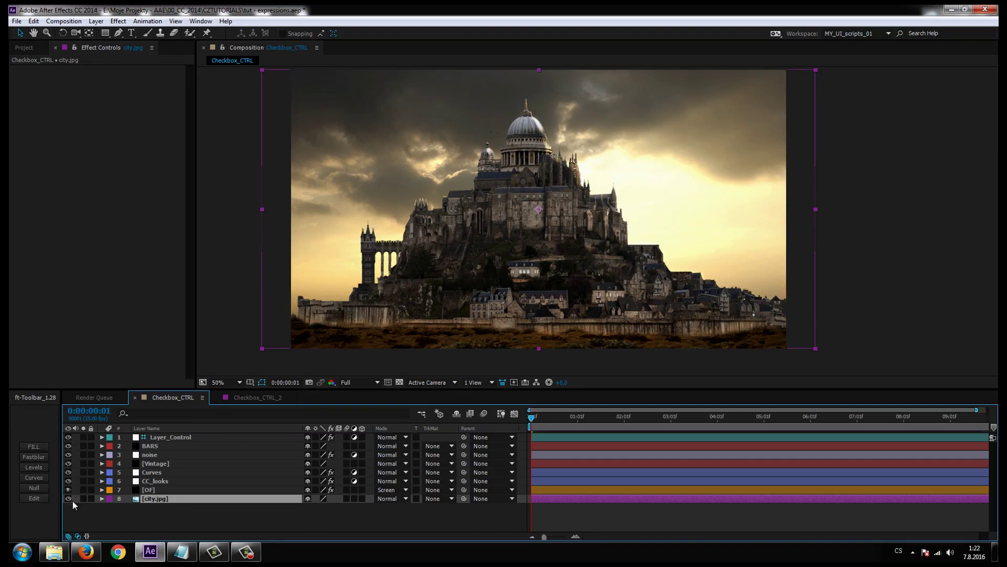
pyautogui.click(162, 438)
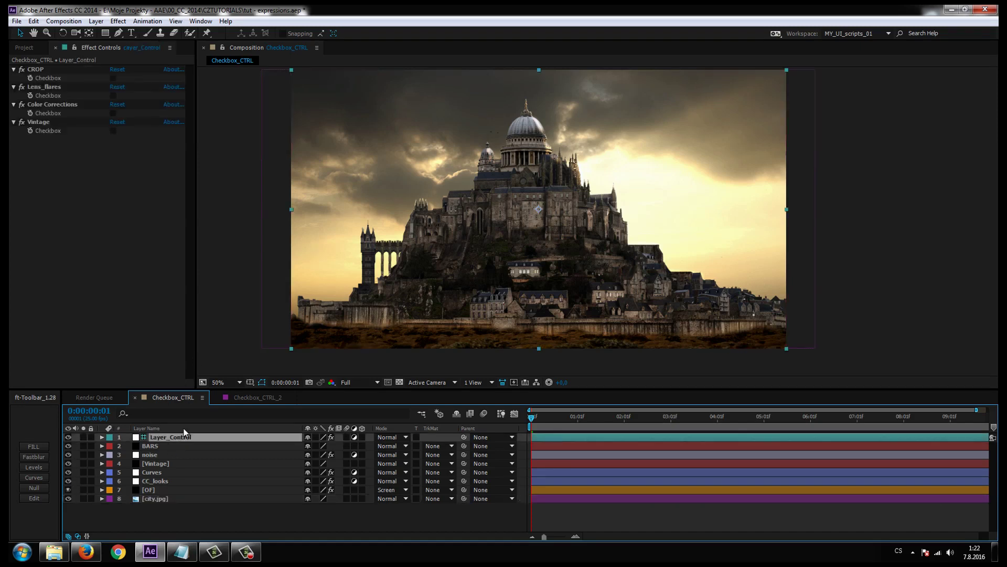
pyautogui.click(113, 78)
pyautogui.click(113, 95)
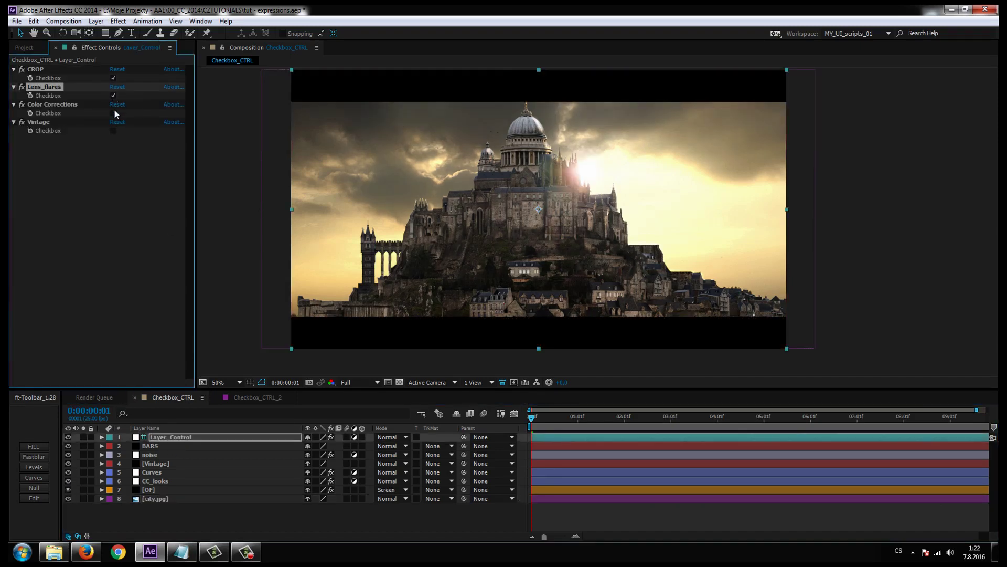
pyautogui.click(113, 113)
pyautogui.click(112, 131)
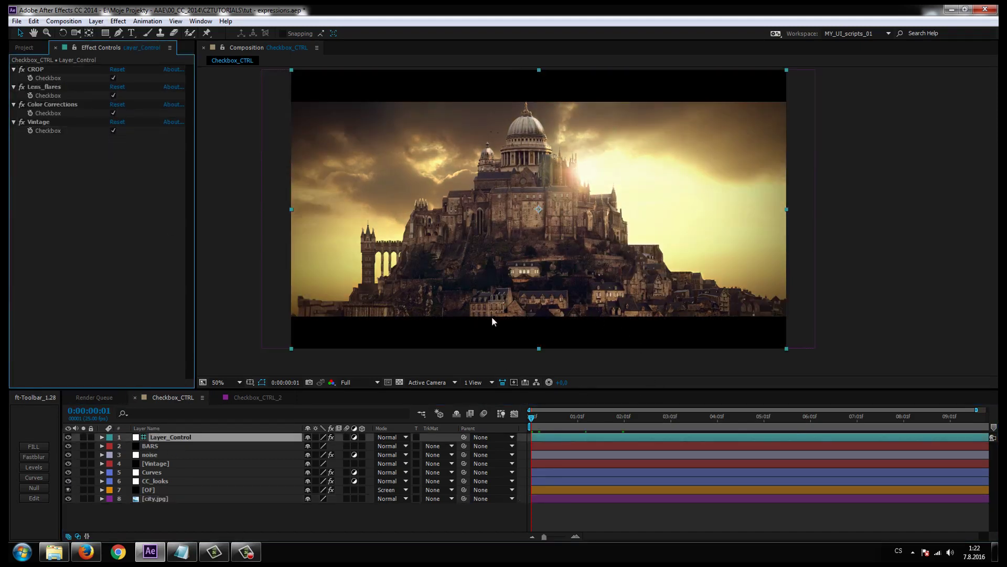
pyautogui.moveTo(492, 321); pyautogui.dragTo(488, 329)
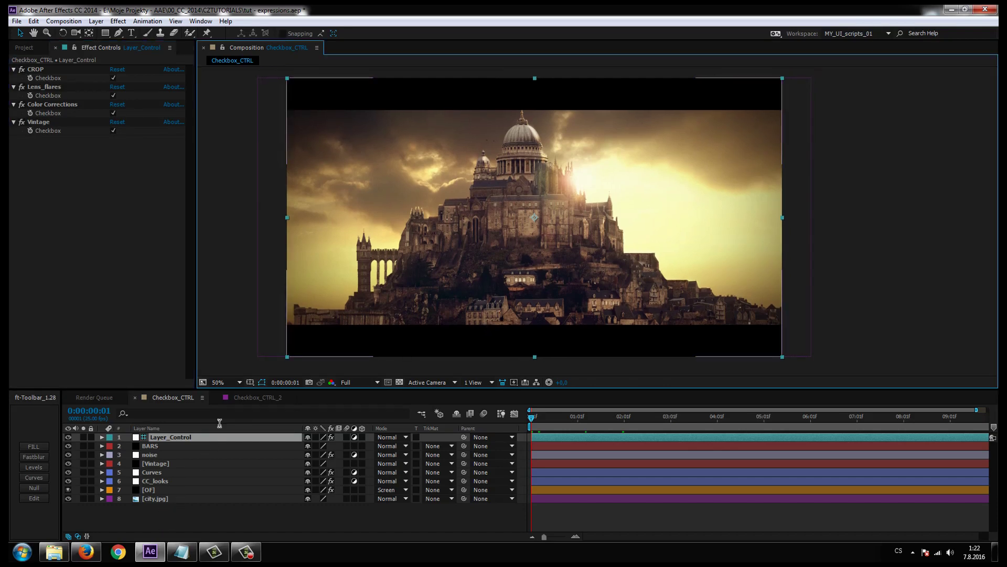
# Step: In Checkbox_CTRL_2, add a new Adjustment Layer via New > Adjustment Layer and name it 'layers ctrl'
pyautogui.click(243, 398)
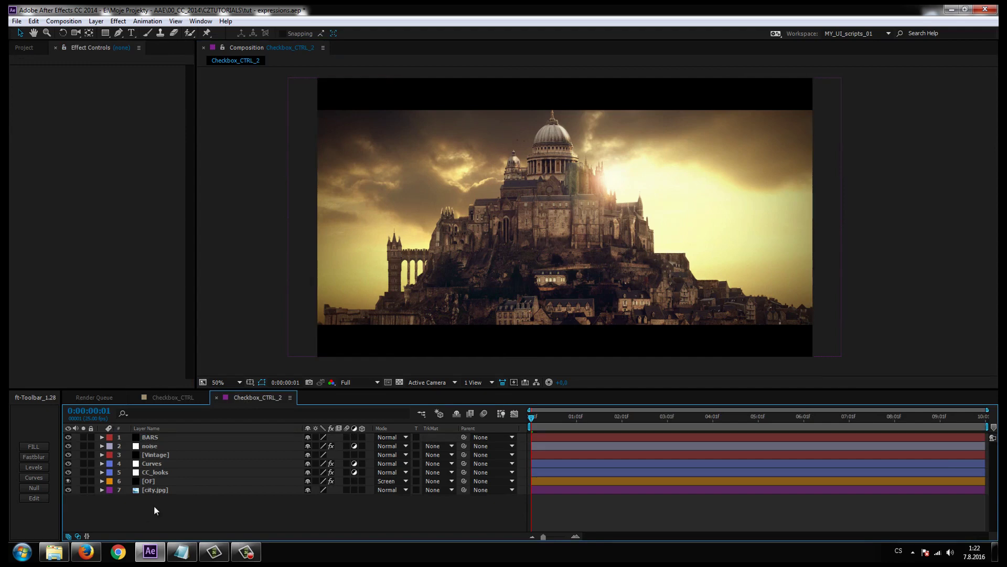
pyautogui.rightClick(153, 505)
pyautogui.moveTo(213, 398)
pyautogui.click(329, 482)
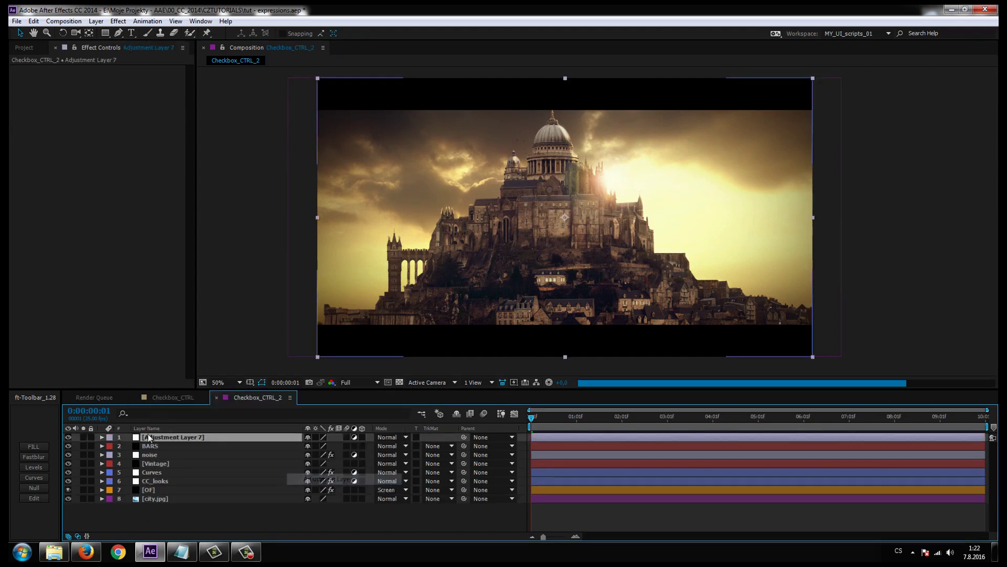
pyautogui.press('Return')
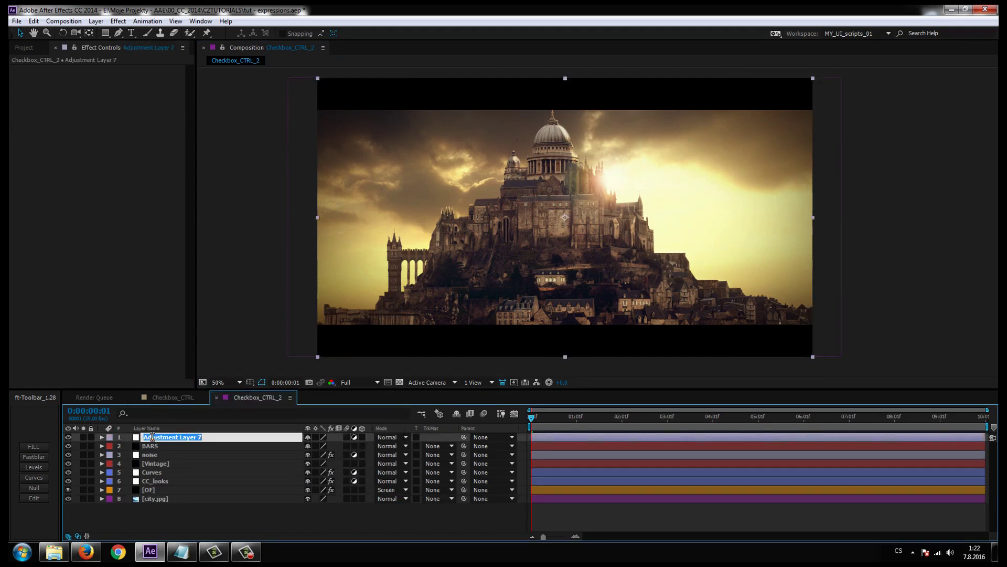
pyautogui.write('layer c')
pyautogui.write('trl')
pyautogui.click(160, 437)
pyautogui.write('s')
pyautogui.press('Return')
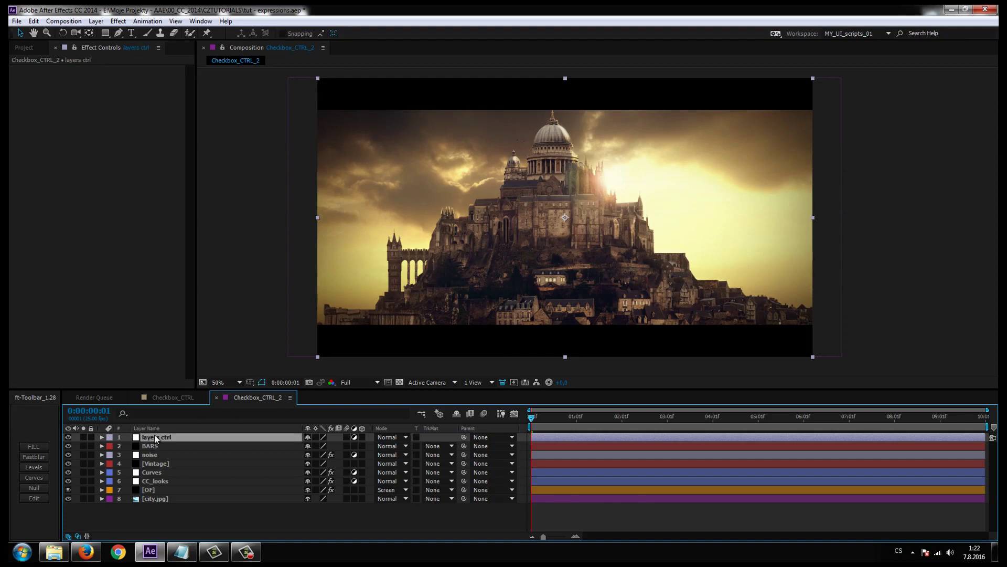
# Step: Add Expression Controls > Checkbox Control to the layers ctrl layer
pyautogui.click(118, 21)
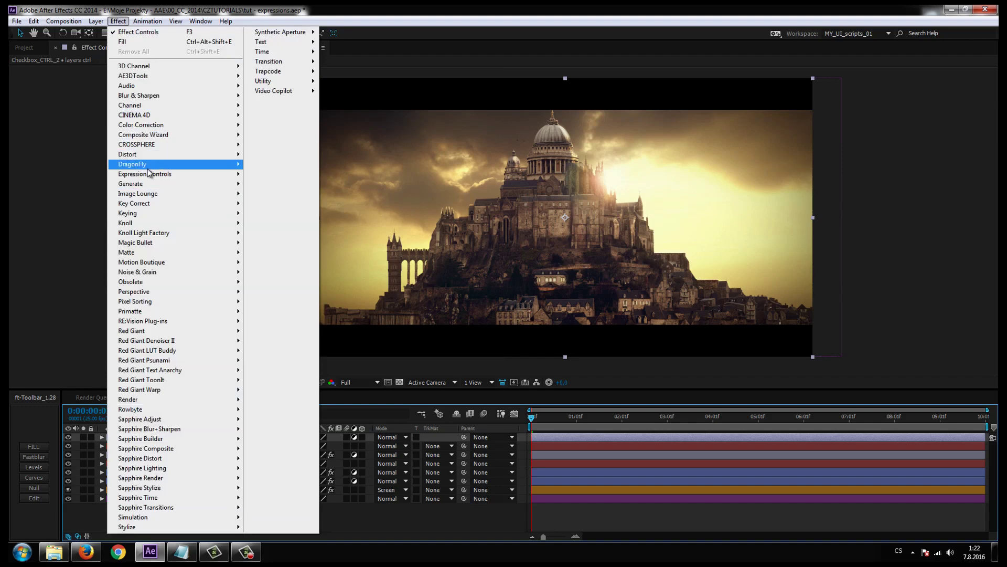
pyautogui.moveTo(151, 192)
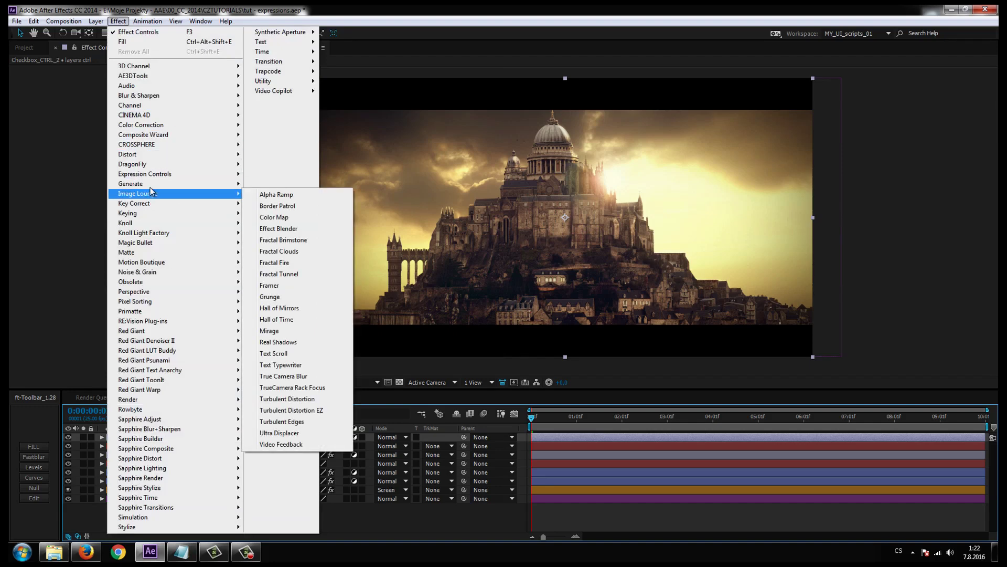
pyautogui.moveTo(158, 174)
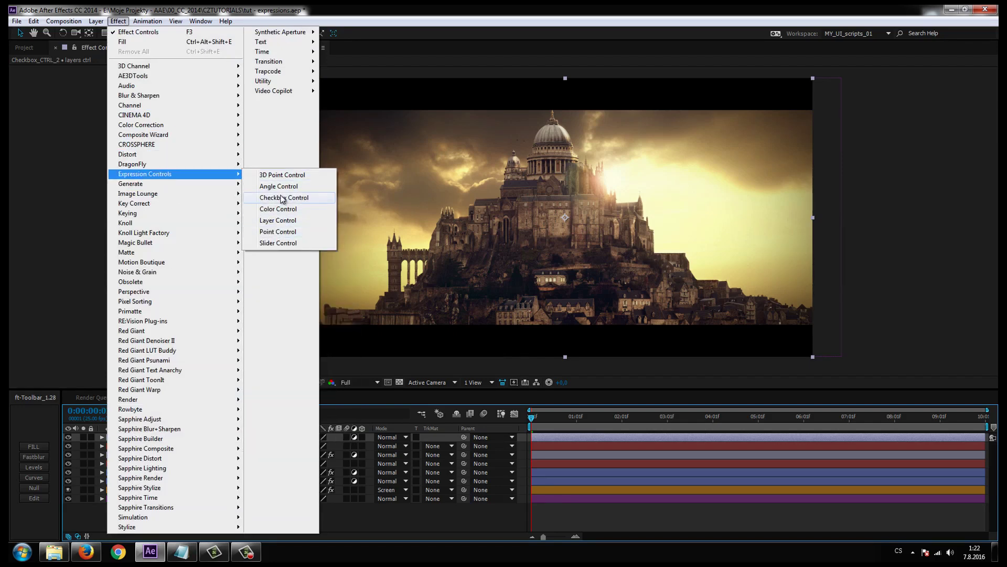
pyautogui.click(284, 198)
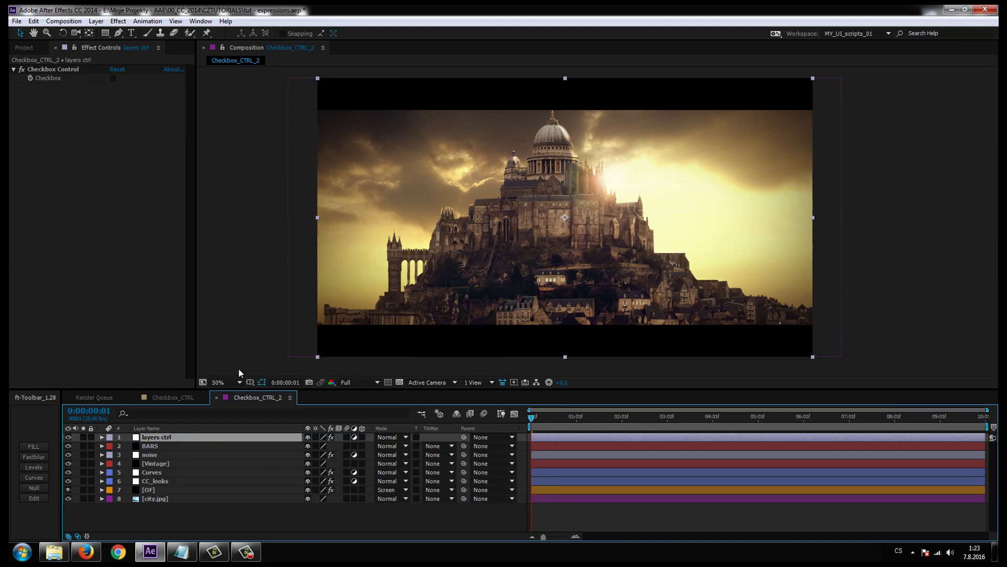
# Step: Rename the Checkbox Control effect to 'OF', then select the [OF] layer
pyautogui.click(45, 70)
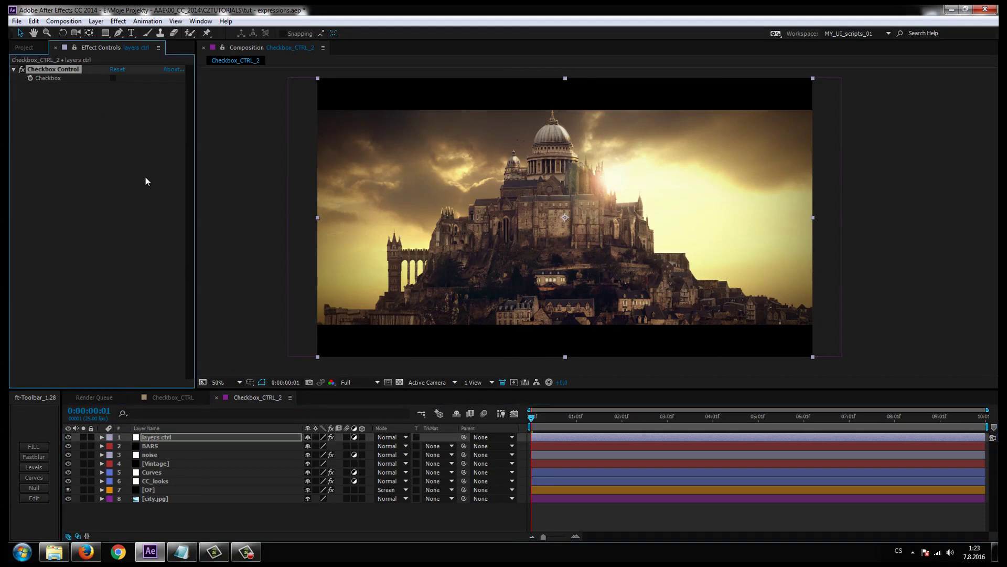
pyautogui.press('Return')
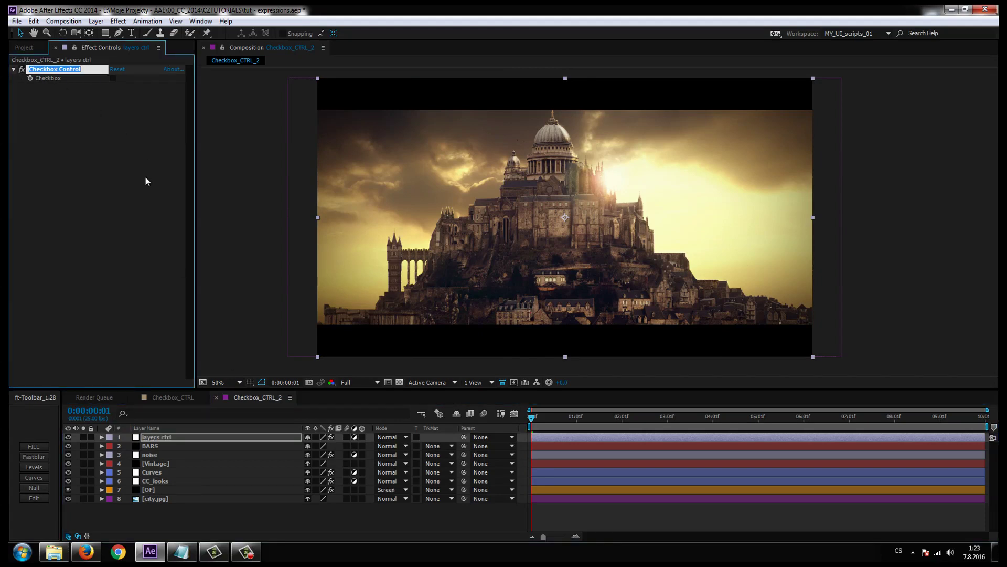
pyautogui.write('OF')
pyautogui.press('Return')
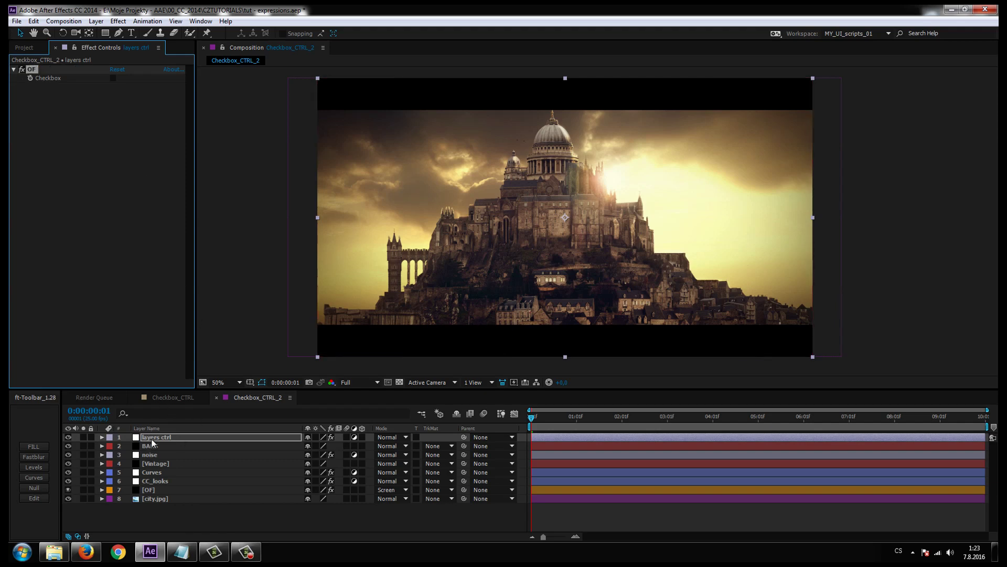
pyautogui.click(152, 439)
pyautogui.click(34, 68)
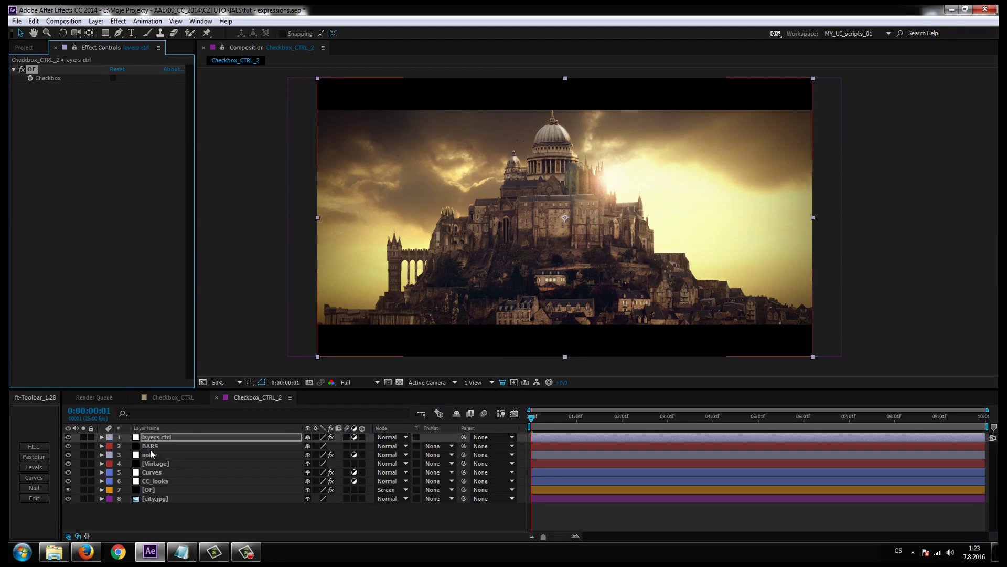
pyautogui.click(148, 489)
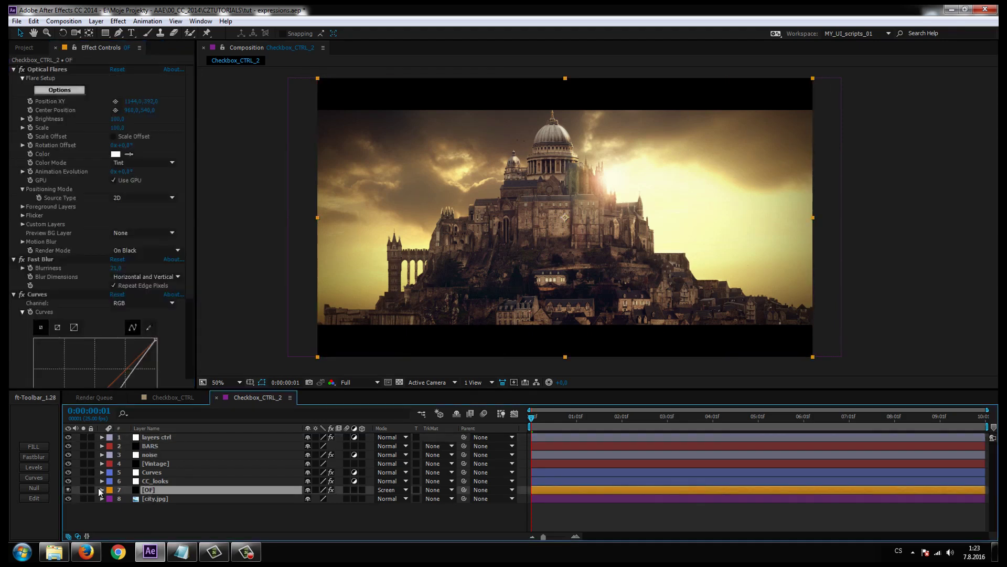
# Step: Pin layers ctrl's effects and pick-whip the [OF] layer's Opacity expression to the OF Checkbox
pyautogui.click(68, 488)
pyautogui.click(67, 489)
pyautogui.press('t')
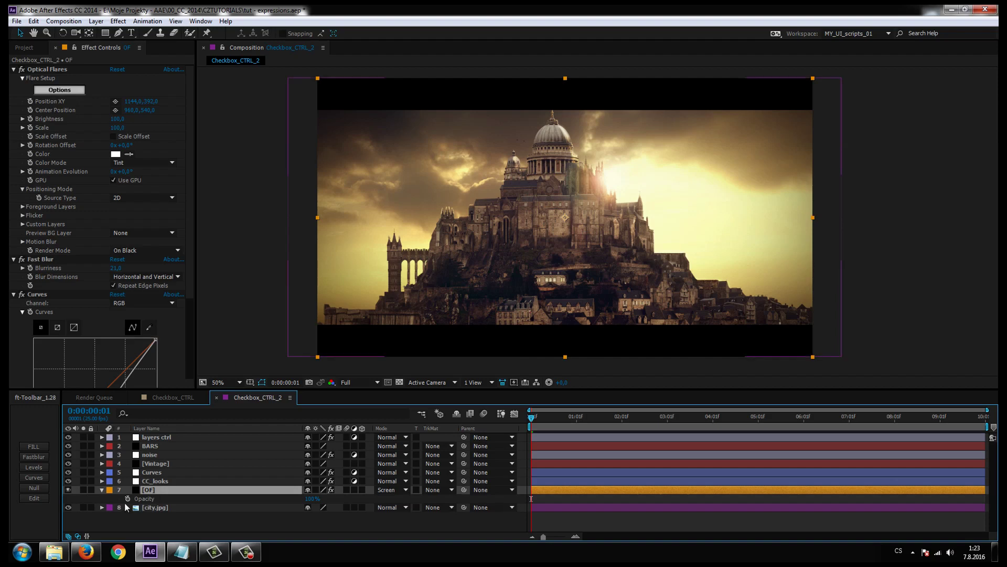
pyautogui.click(157, 436)
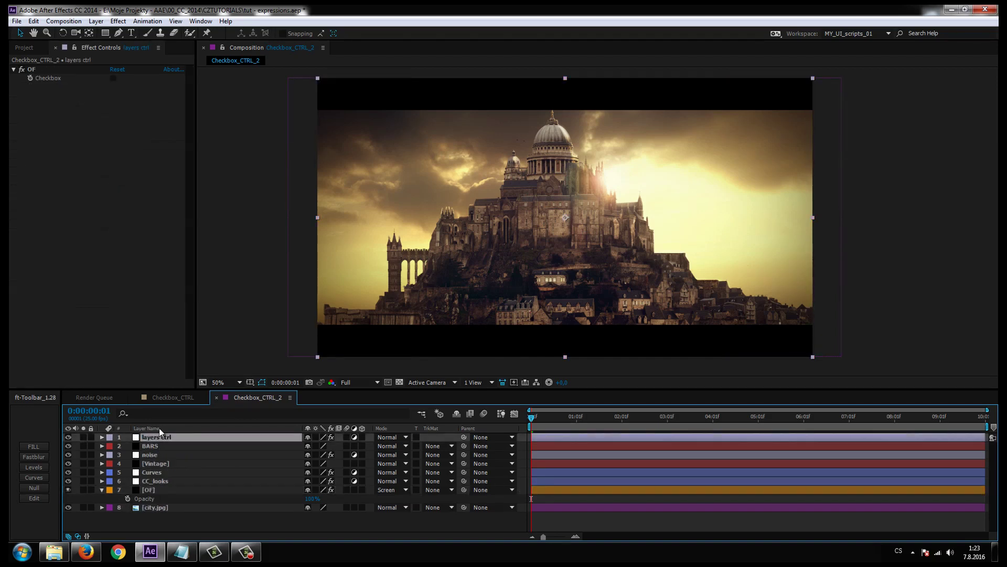
pyautogui.click(73, 48)
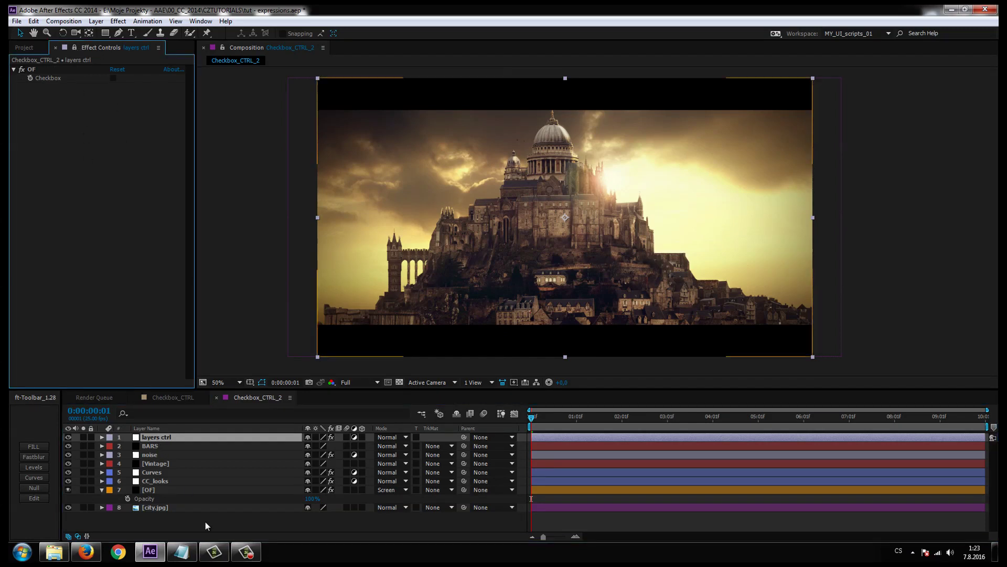
pyautogui.click(139, 491)
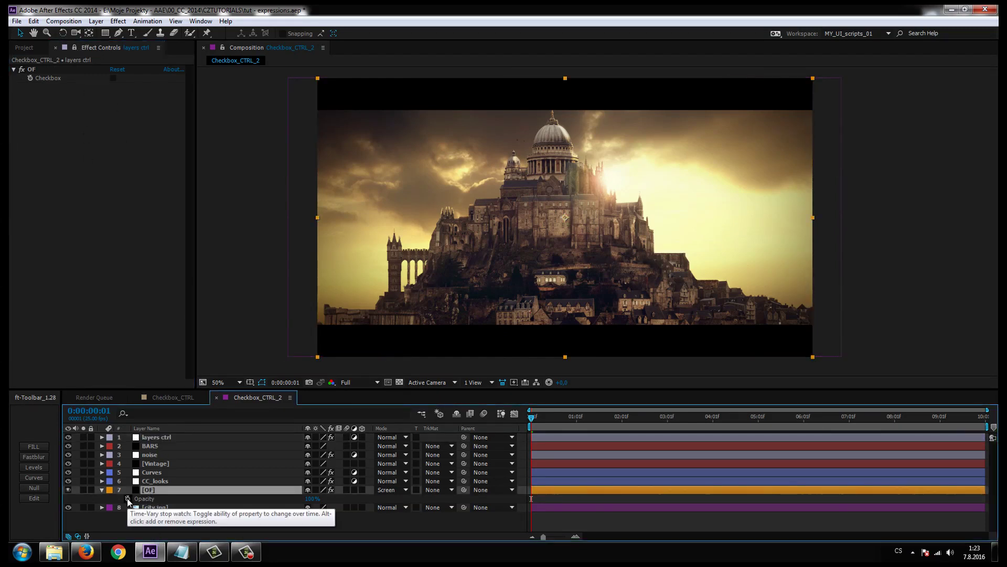
pyautogui.keyDown('alt'); pyautogui.click(127, 498); pyautogui.keyUp('alt')
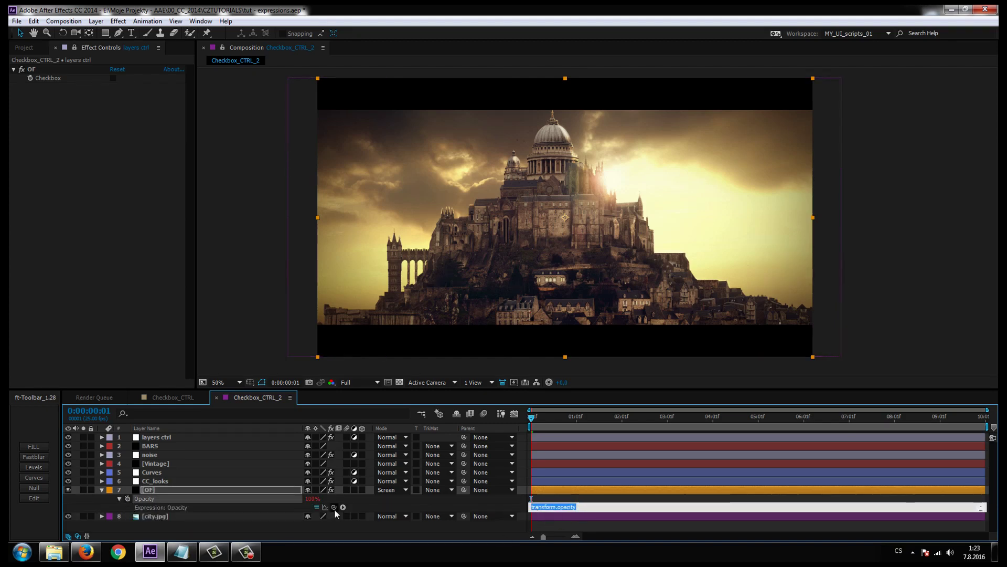
pyautogui.moveTo(334, 507); pyautogui.dragTo(46, 78)
pyautogui.click(81, 194)
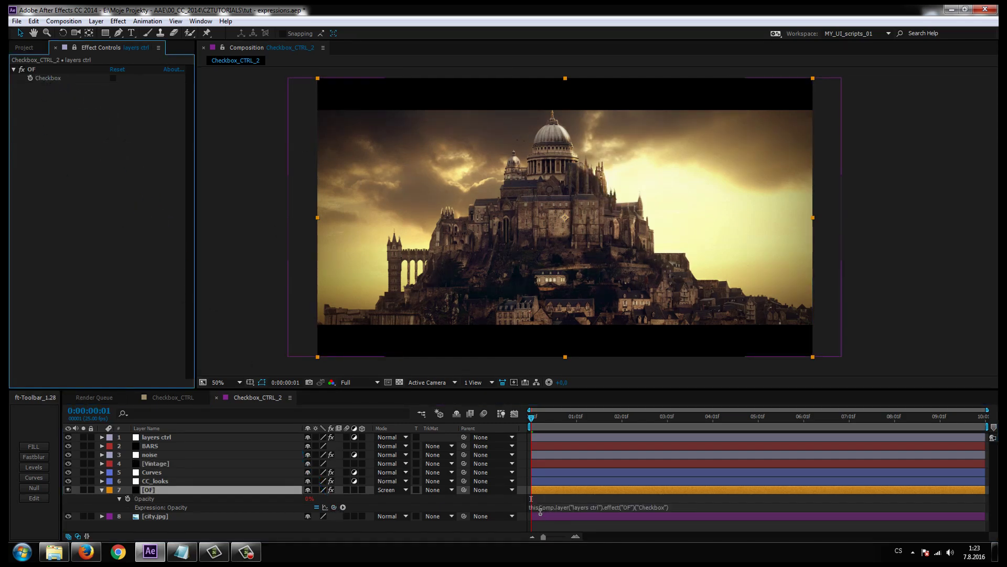
# Step: Wrap the Opacity expression as if(...==1) 100 else 0 and commit it
pyautogui.click(540, 508)
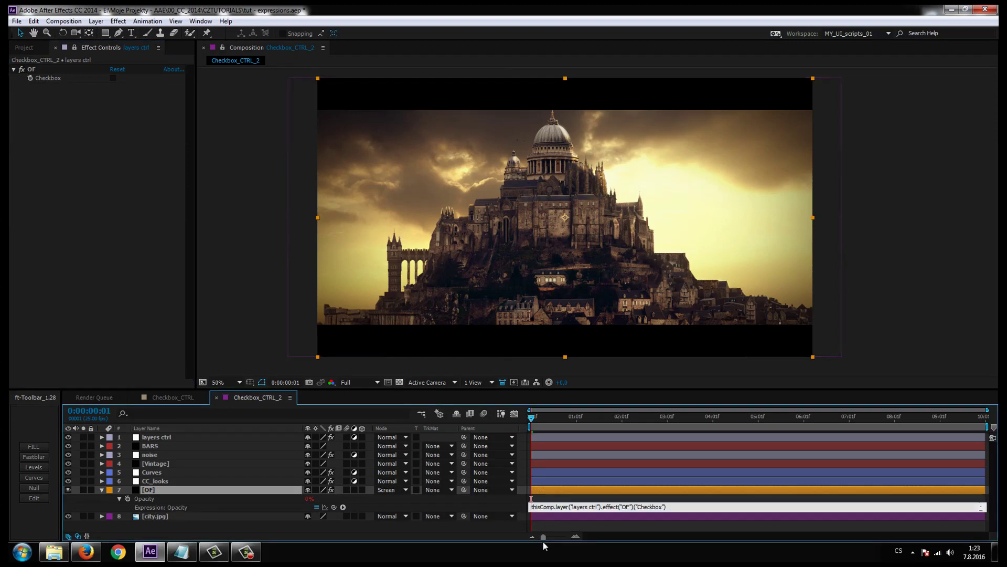
pyautogui.write('i')
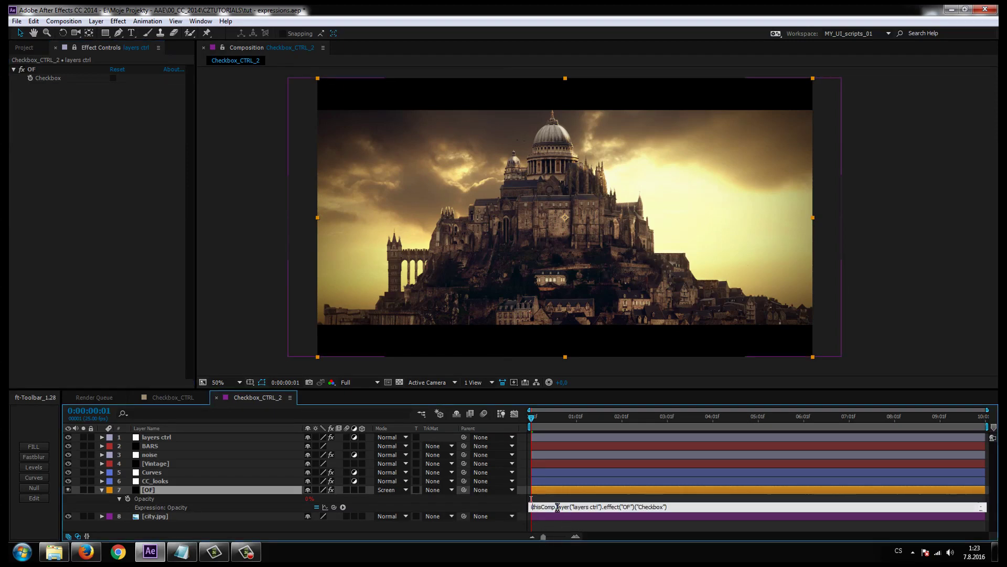
pyautogui.write('f(')
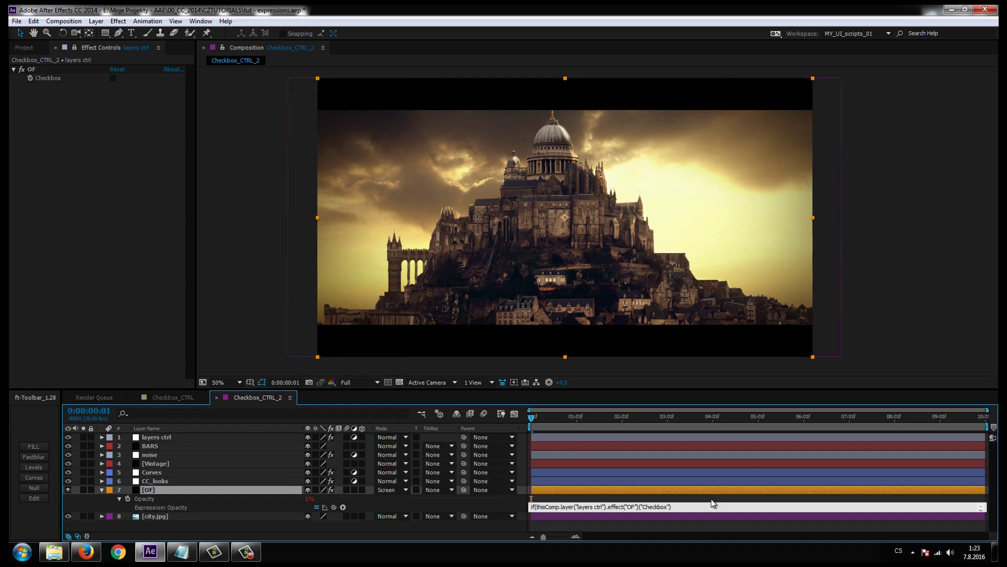
pyautogui.click(679, 507)
pyautogui.write('==')
pyautogui.write('1)')
pyautogui.write(' 100 ')
pyautogui.write('else')
pyautogui.write(' 0;')
pyautogui.hotkey('alt', 'shift')
pyautogui.hotkey('alt', 'shift')
pyautogui.click(701, 498)
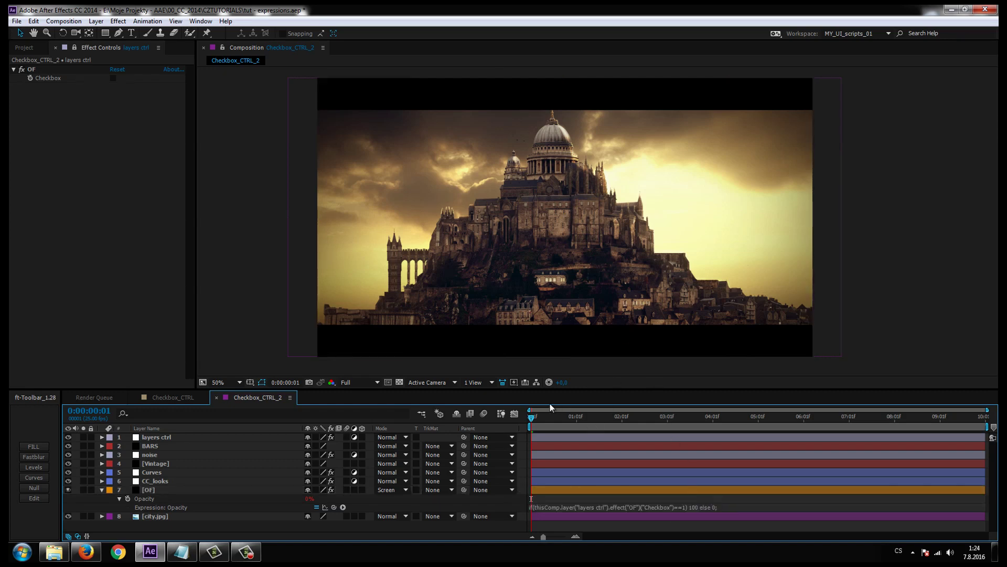
pyautogui.click(662, 417)
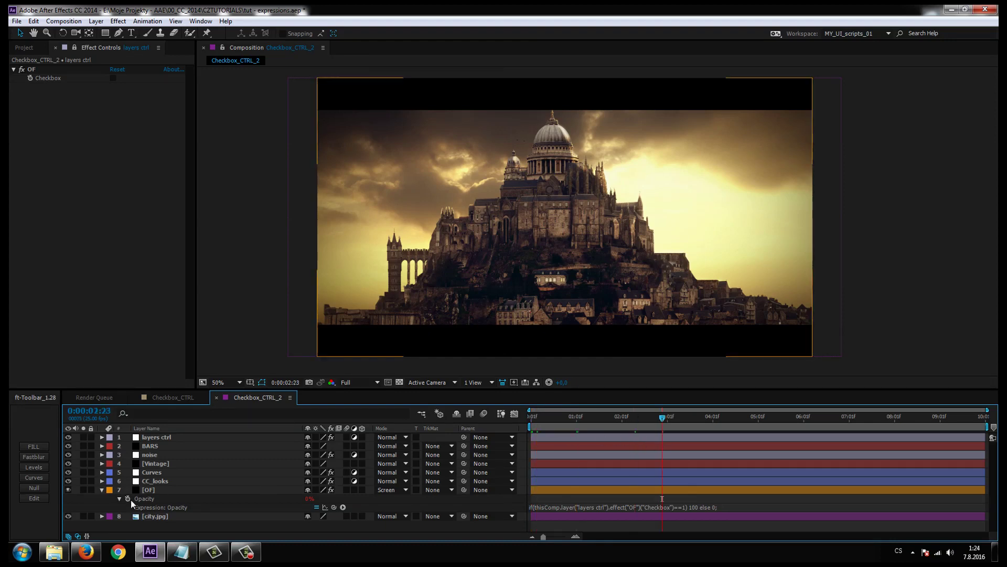
# Step: Tick the OF checkbox and toggle it repeatedly to test the lens flare turning on and off
pyautogui.click(148, 490)
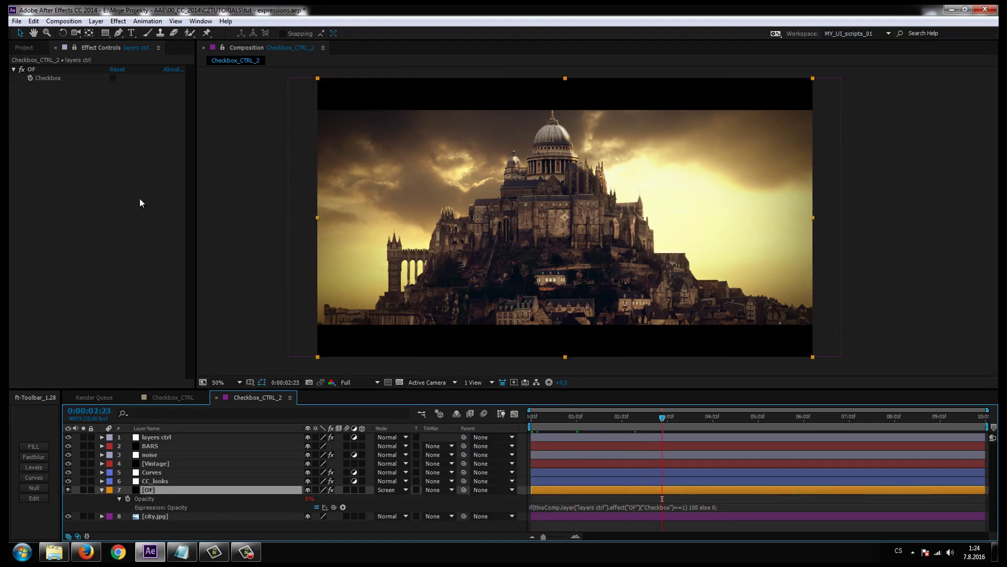
pyautogui.click(112, 78)
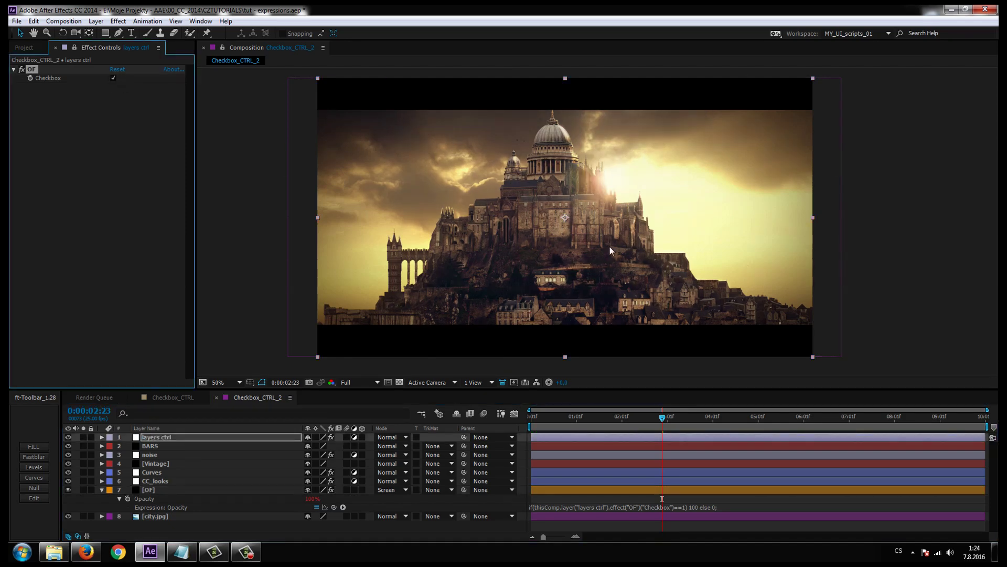
pyautogui.moveTo(610, 247); pyautogui.dragTo(596, 251)
pyautogui.click(112, 81)
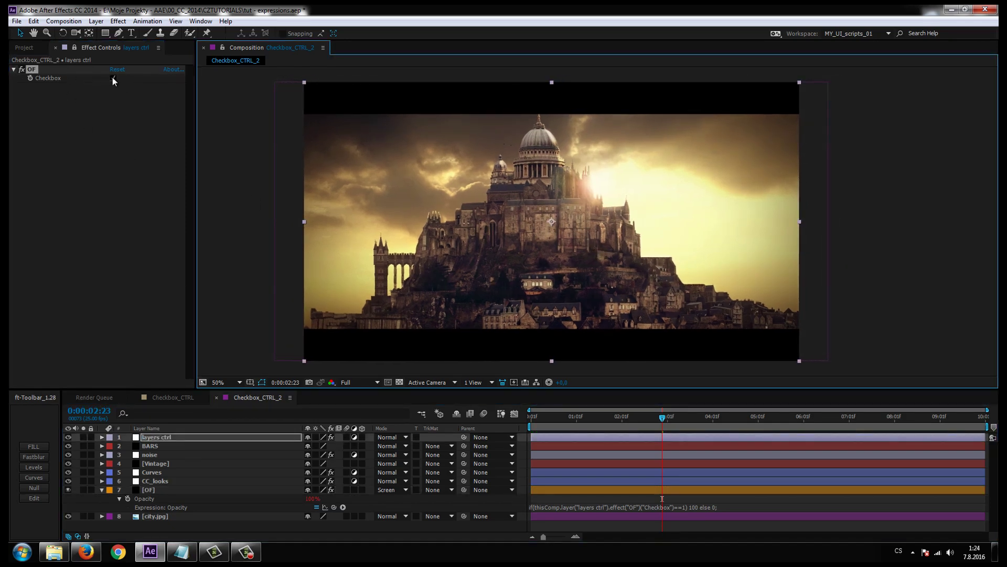
pyautogui.click(113, 80)
pyautogui.click(113, 80)
pyautogui.click(113, 80)
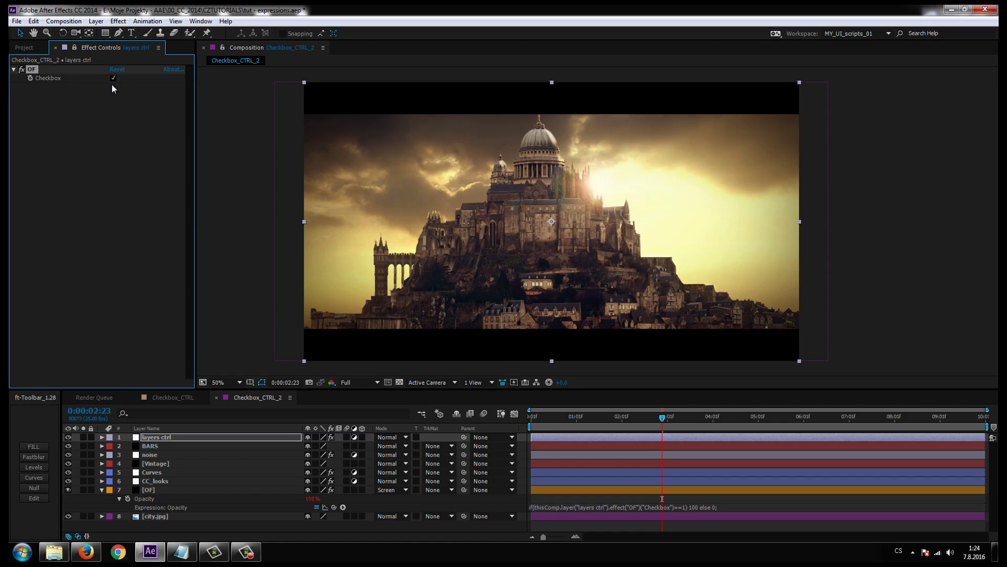
pyautogui.click(112, 81)
pyautogui.click(113, 80)
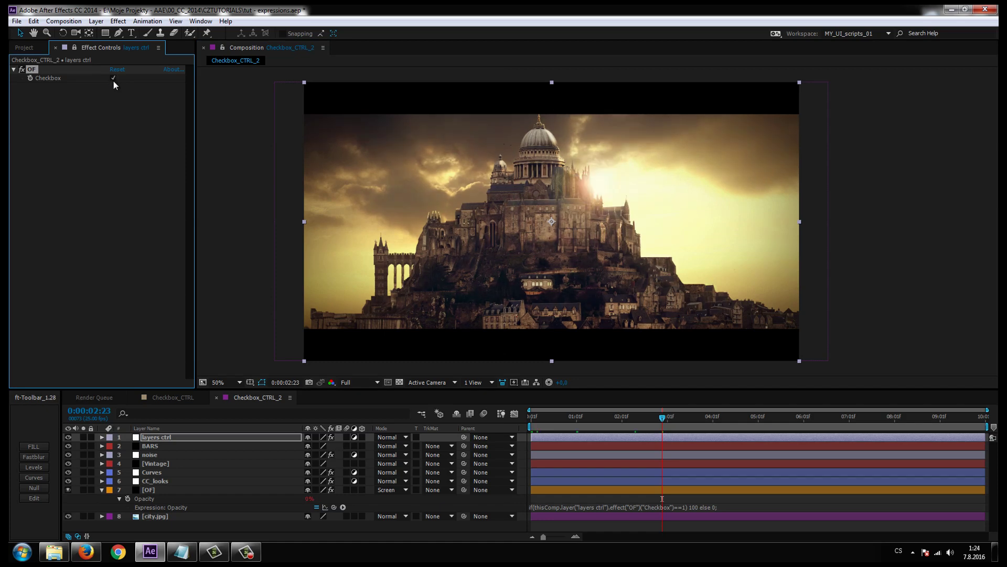
# Step: Select the 100 value in the Opacity expression, commit it, and reselect the [OF] layer
pyautogui.click(696, 507)
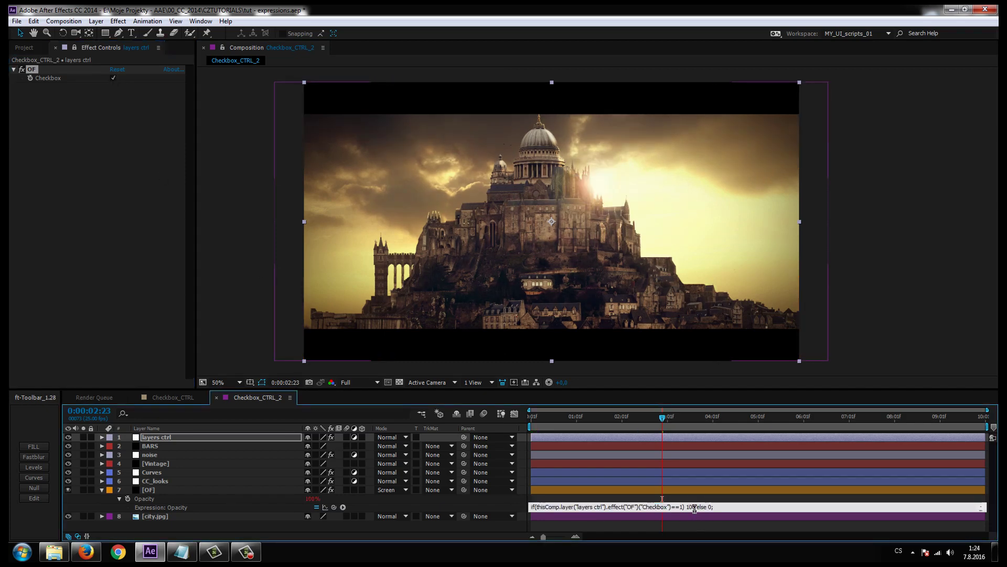
pyautogui.moveTo(695, 506); pyautogui.dragTo(688, 508)
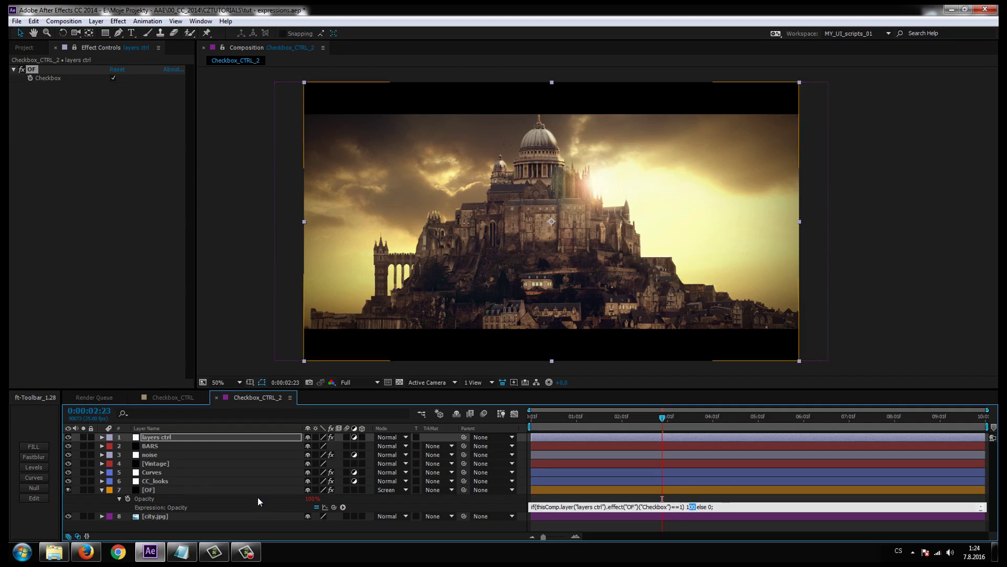
pyautogui.click(612, 512)
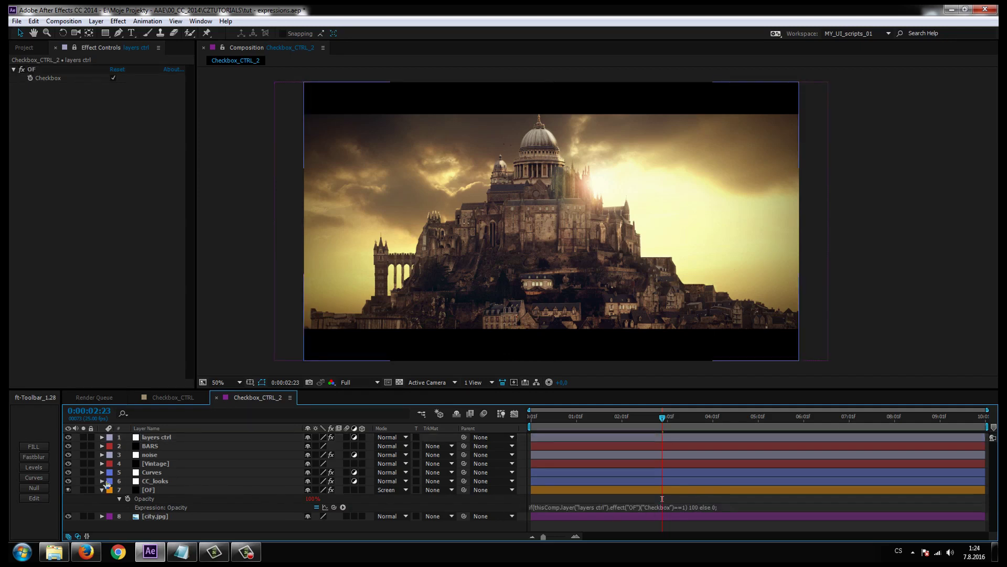
pyautogui.click(155, 491)
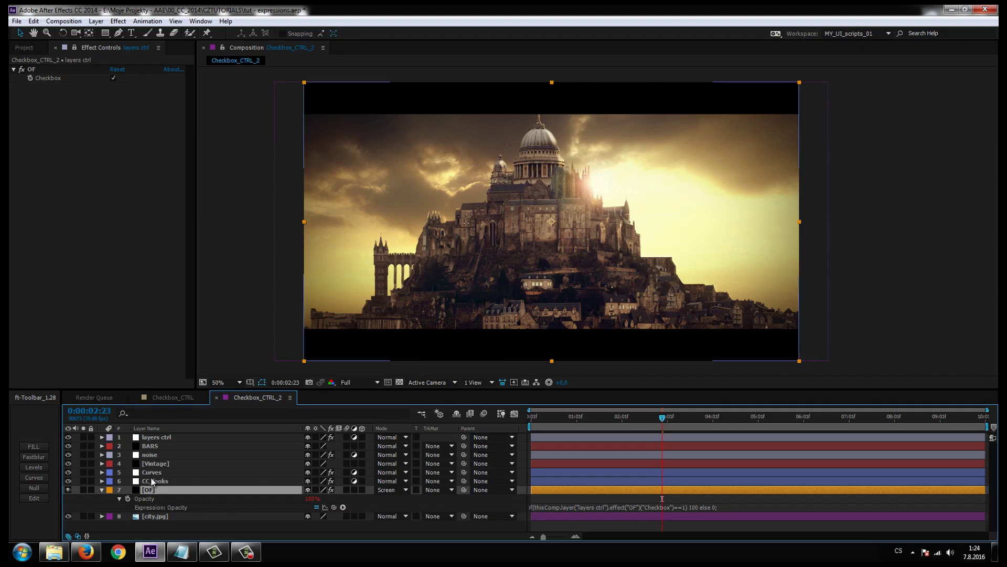
# Step: Show Opacity for CC_looks and Curves, then commit the [OF] expression and collapse [OF]
pyautogui.click(158, 482)
pyautogui.keyDown('ctrl'); pyautogui.click(158, 471); pyautogui.keyUp('ctrl')
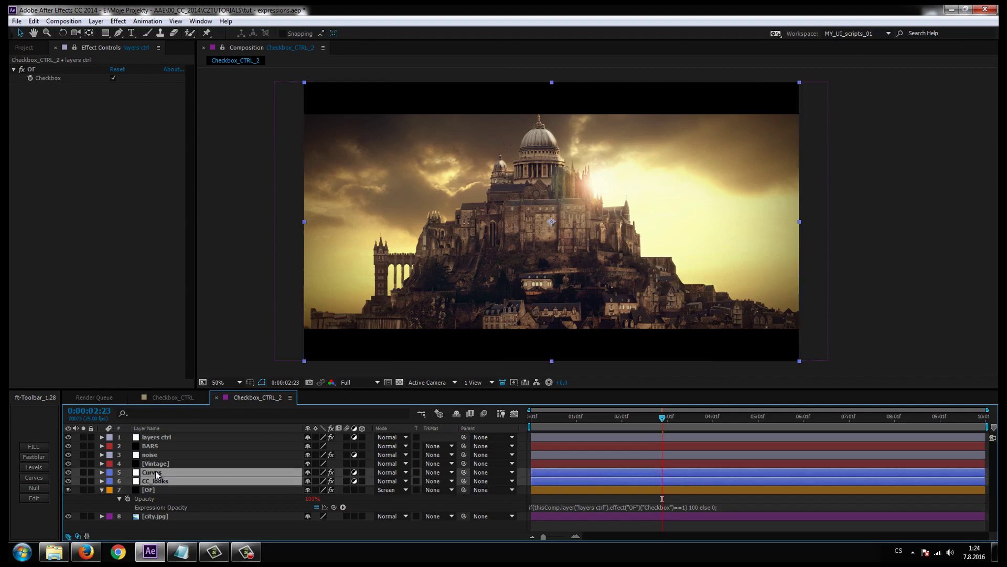
pyautogui.press('t')
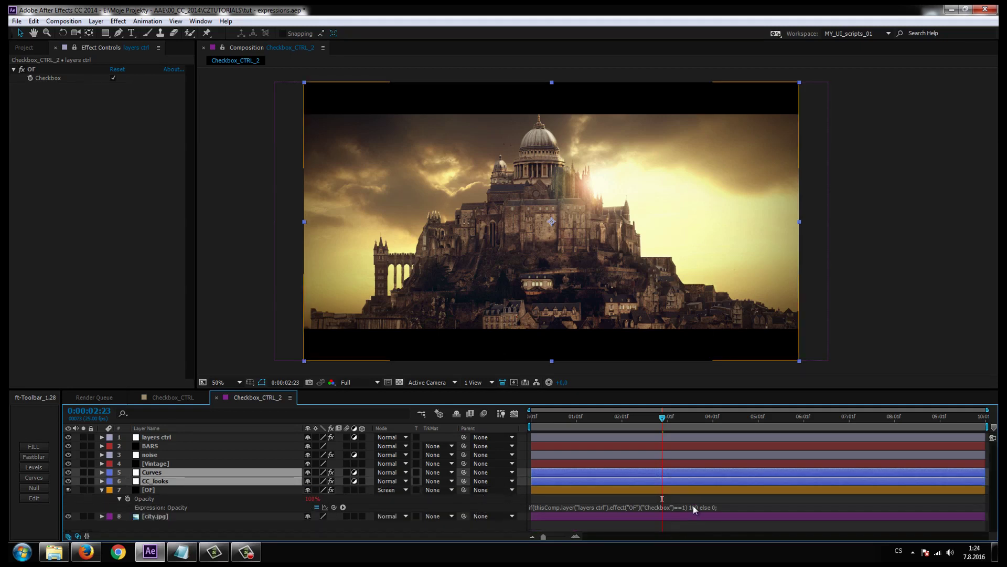
pyautogui.click(694, 506)
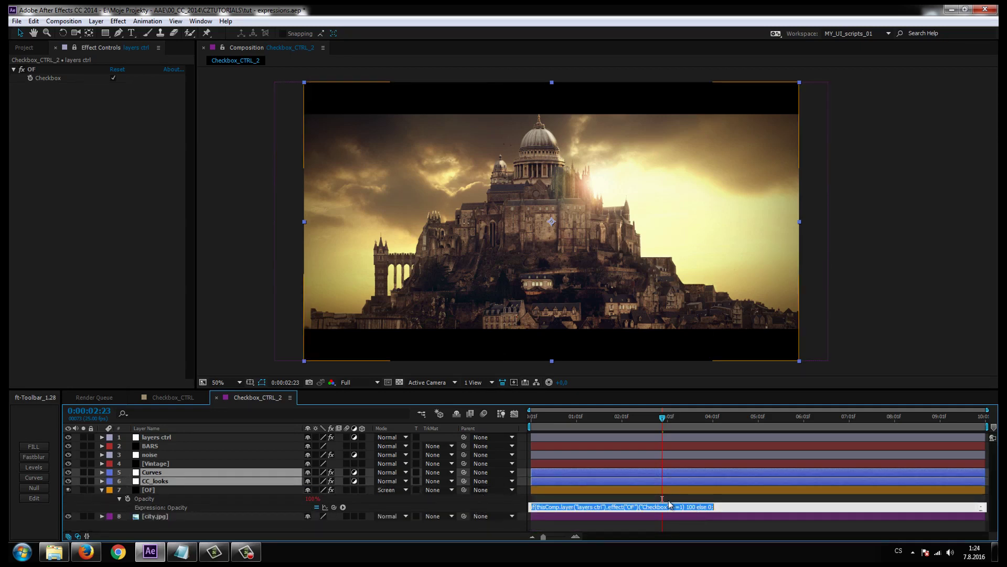
pyautogui.click(102, 493)
pyautogui.click(102, 493)
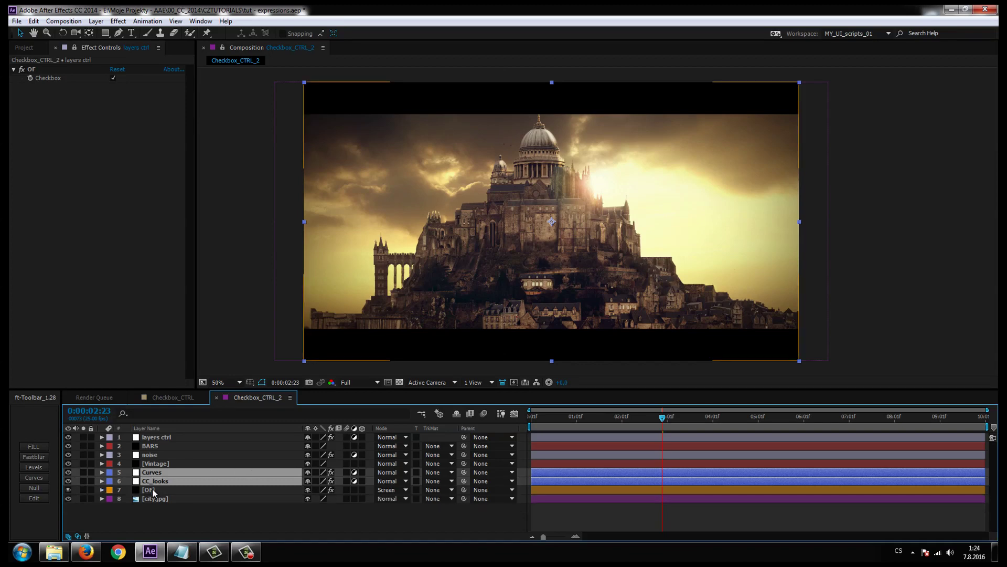
pyautogui.click(199, 481)
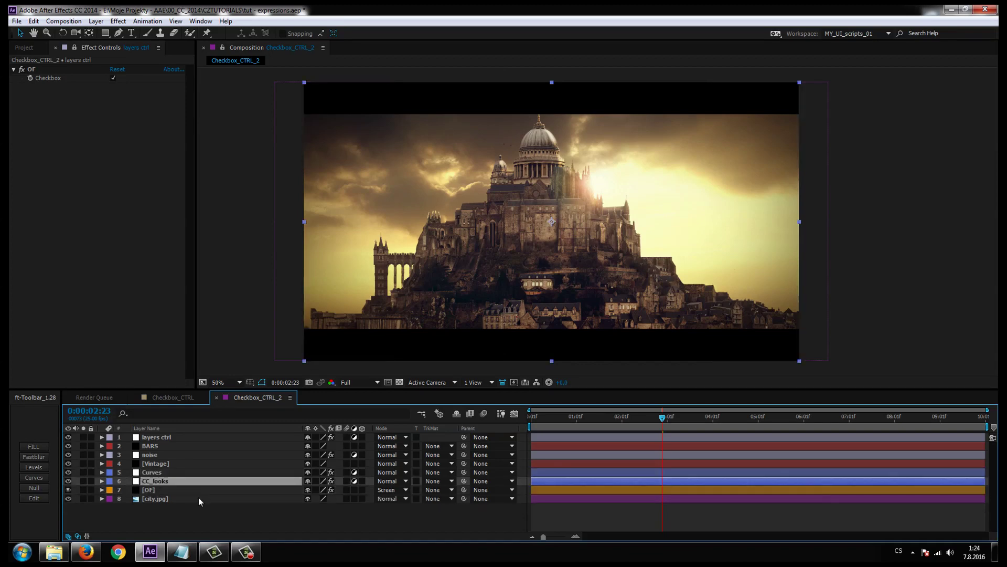
# Step: Select CC_looks, Curves and [Vintage], and toggle [Vintage]'s visibility to compare the grading
pyautogui.keyDown('ctrl'); pyautogui.click(157, 472); pyautogui.keyUp('ctrl')
pyautogui.keyDown('ctrl'); pyautogui.click(158, 463); pyautogui.keyUp('ctrl')
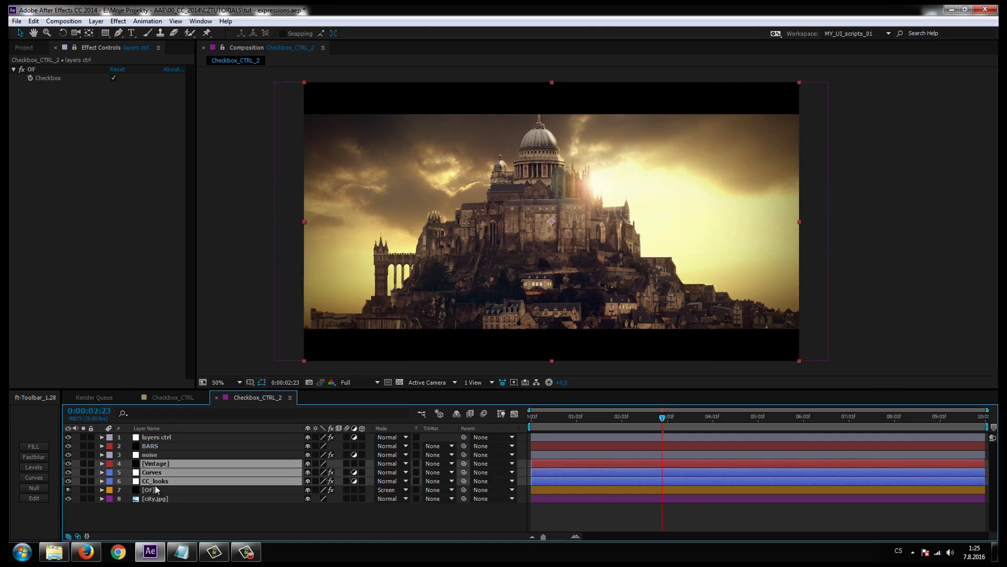
pyautogui.click(153, 487)
pyautogui.click(151, 482)
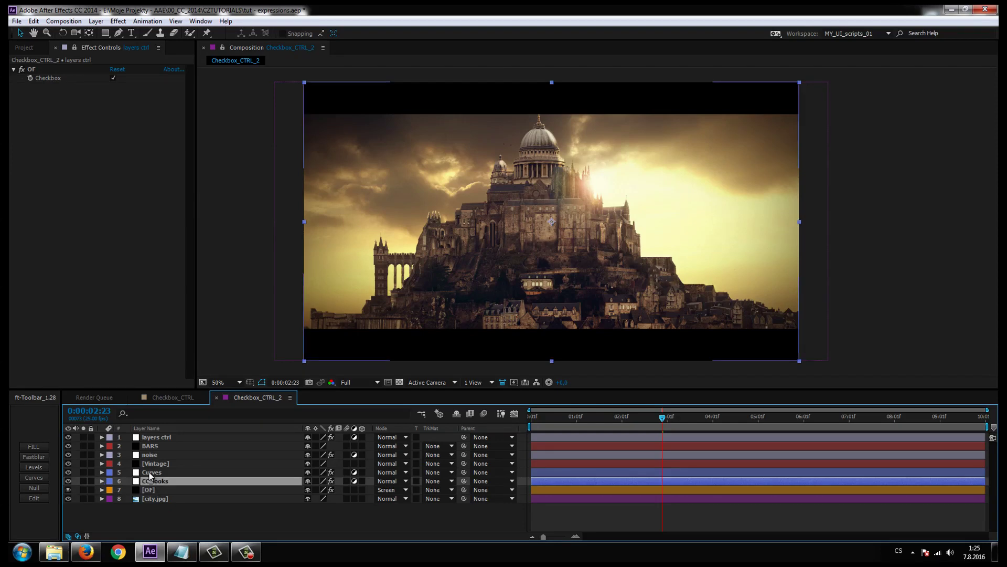
pyautogui.keyDown('ctrl'); pyautogui.click(155, 470); pyautogui.keyUp('ctrl')
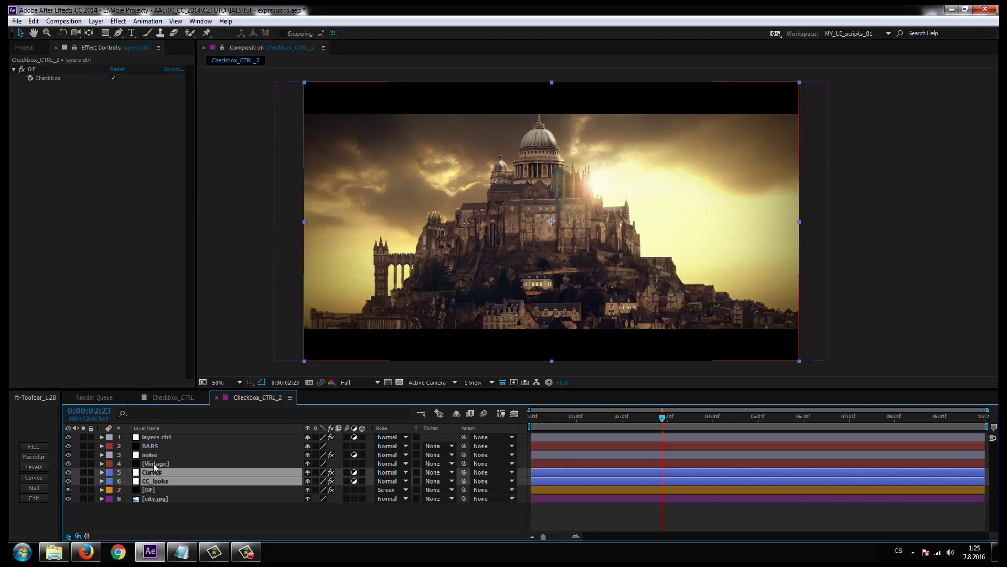
pyautogui.keyDown('ctrl'); pyautogui.click(153, 464); pyautogui.keyUp('ctrl')
pyautogui.click(68, 463)
pyautogui.click(69, 463)
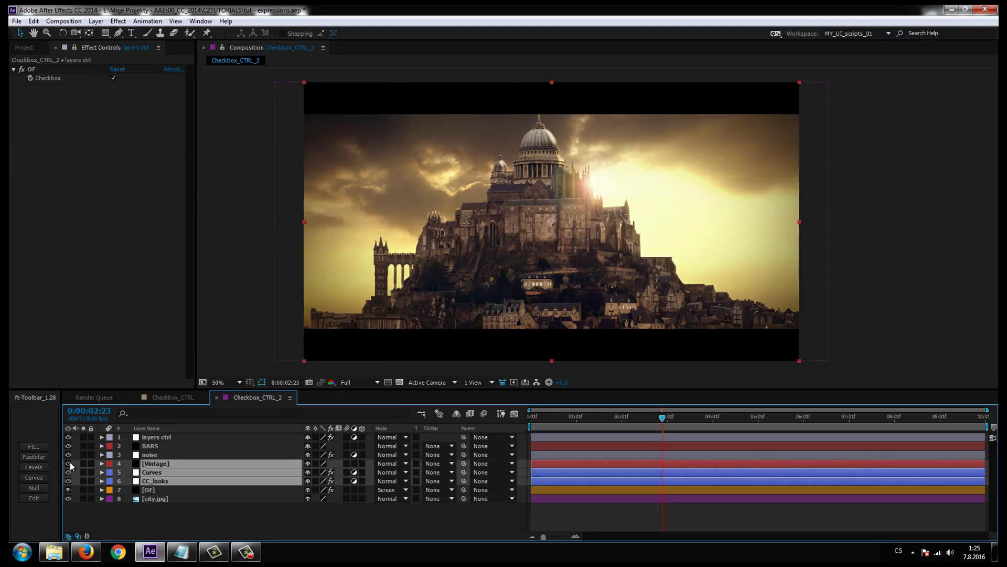
pyautogui.click(68, 463)
pyautogui.click(68, 463)
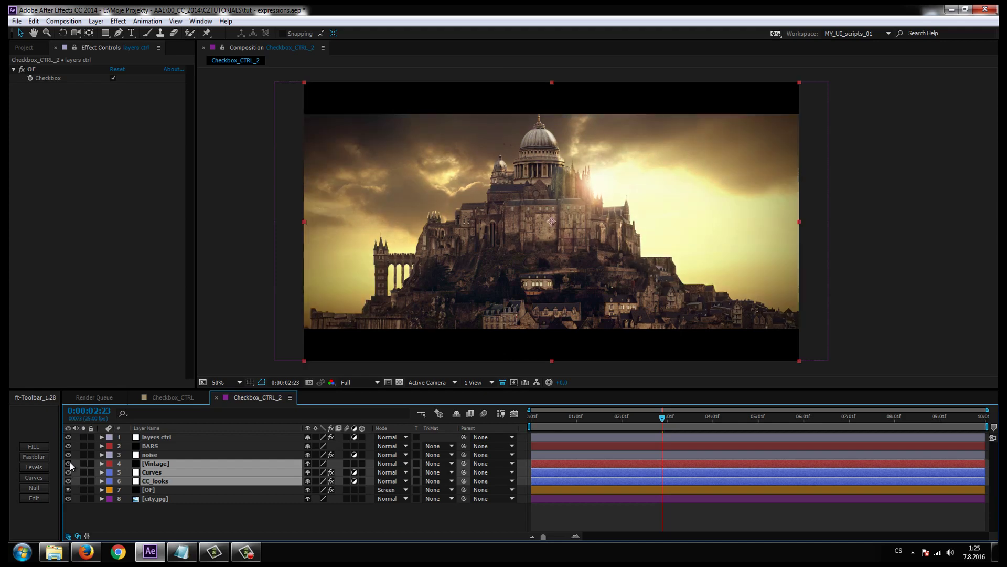
# Step: Deselect the grading layers and dismiss the Effect Controls context menu
pyautogui.click(144, 524)
pyautogui.rightClick(49, 188)
pyautogui.click(23, 100)
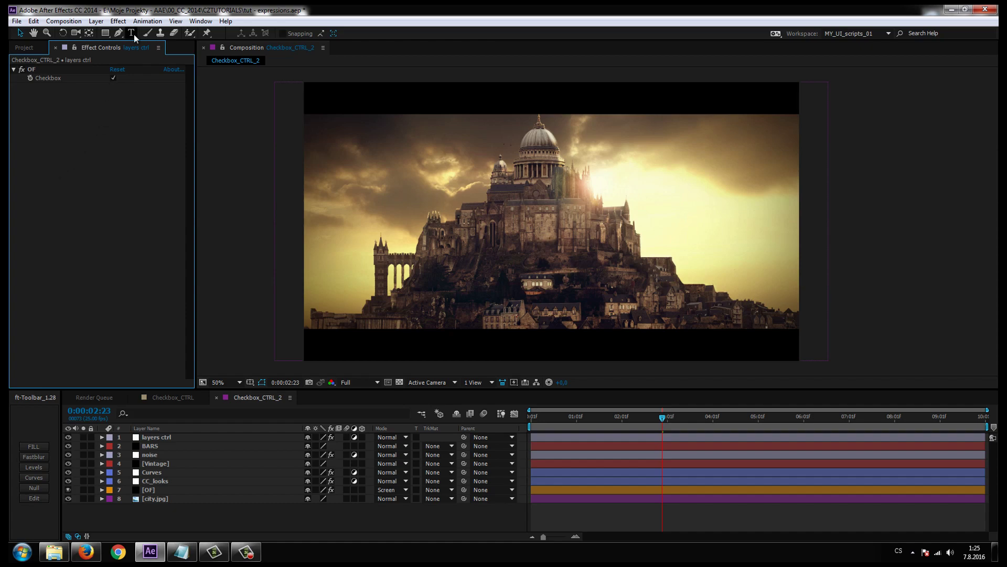
# Step: Add another Expression Controls > Checkbox Control to layers ctrl and rename it 'CC'
pyautogui.click(118, 21)
pyautogui.click(11, 173)
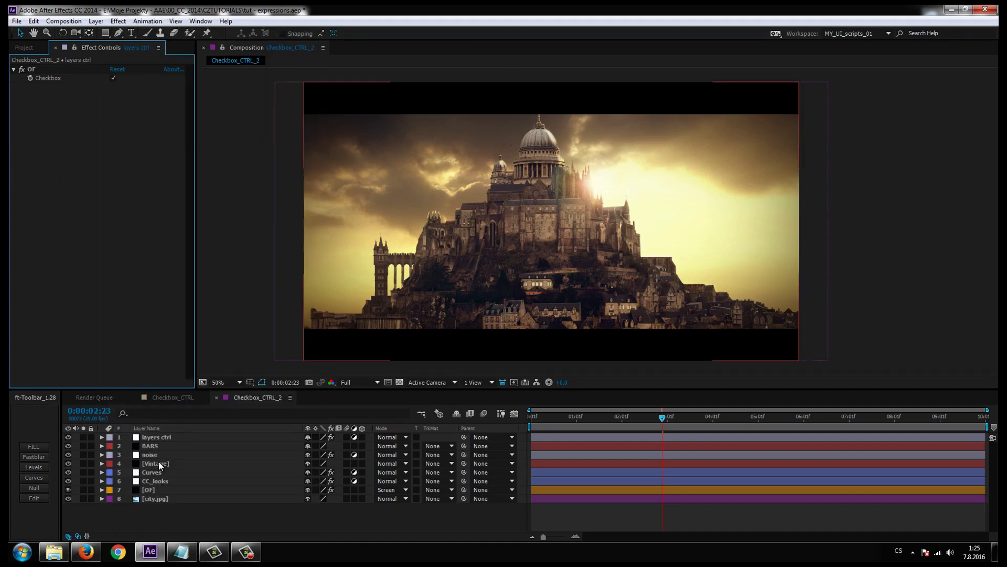
pyautogui.click(157, 437)
pyautogui.click(119, 21)
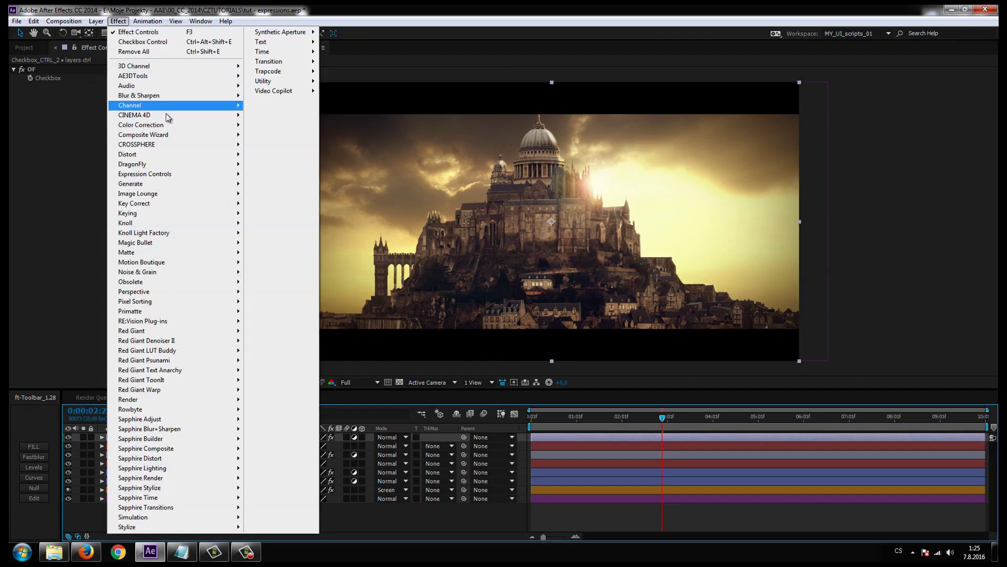
pyautogui.moveTo(159, 173)
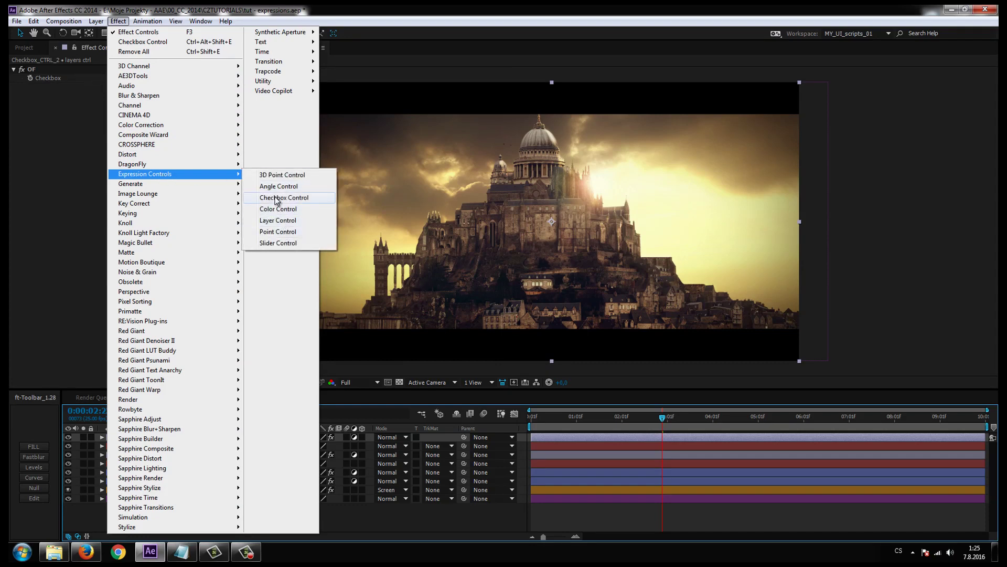
pyautogui.click(277, 198)
pyautogui.press('Return')
pyautogui.write('CC')
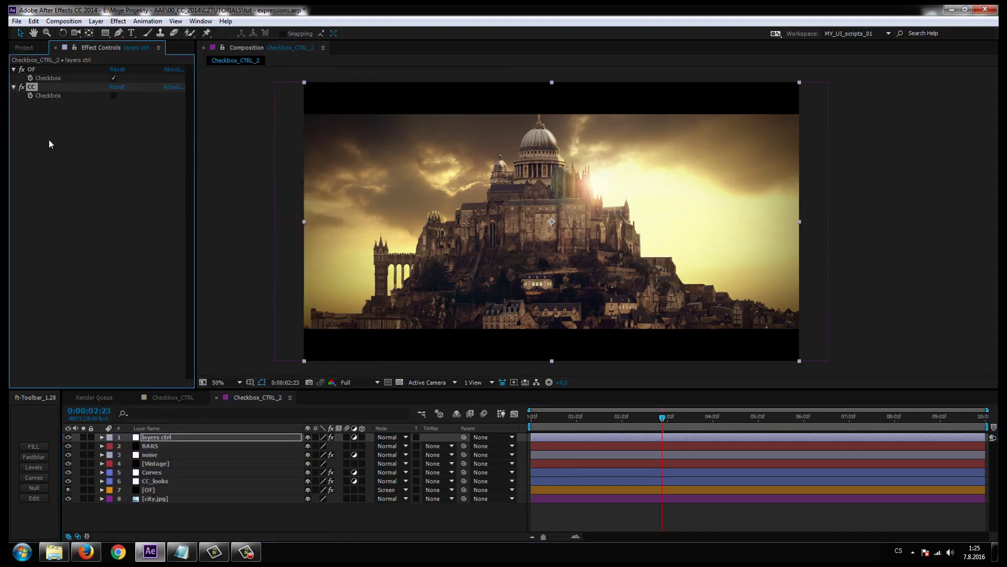
pyautogui.press('Return')
pyautogui.click(32, 88)
# Step: Reveal CC_looks' Opacity and select the saved expression line in the Notepad script notes
pyautogui.click(149, 490)
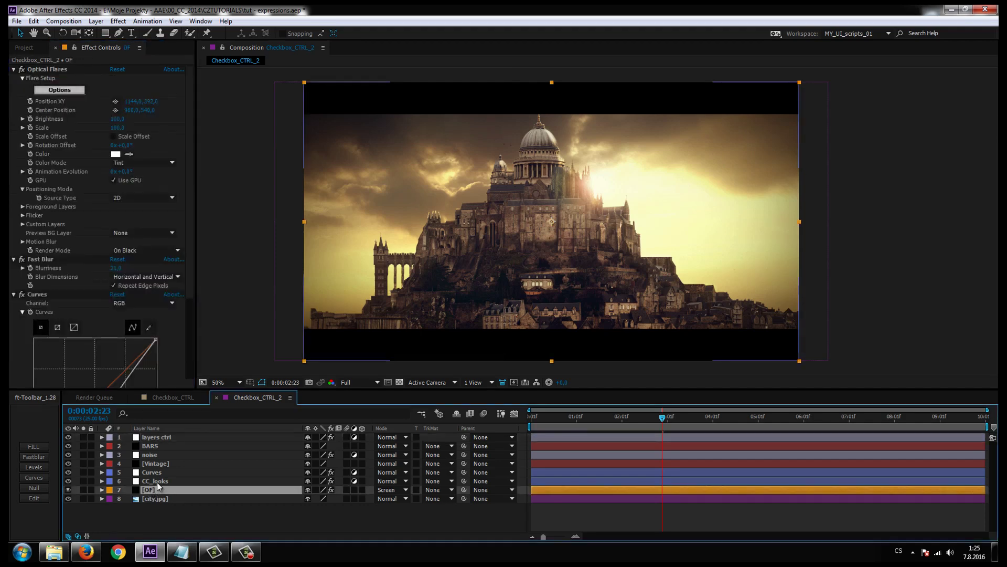
pyautogui.click(148, 481)
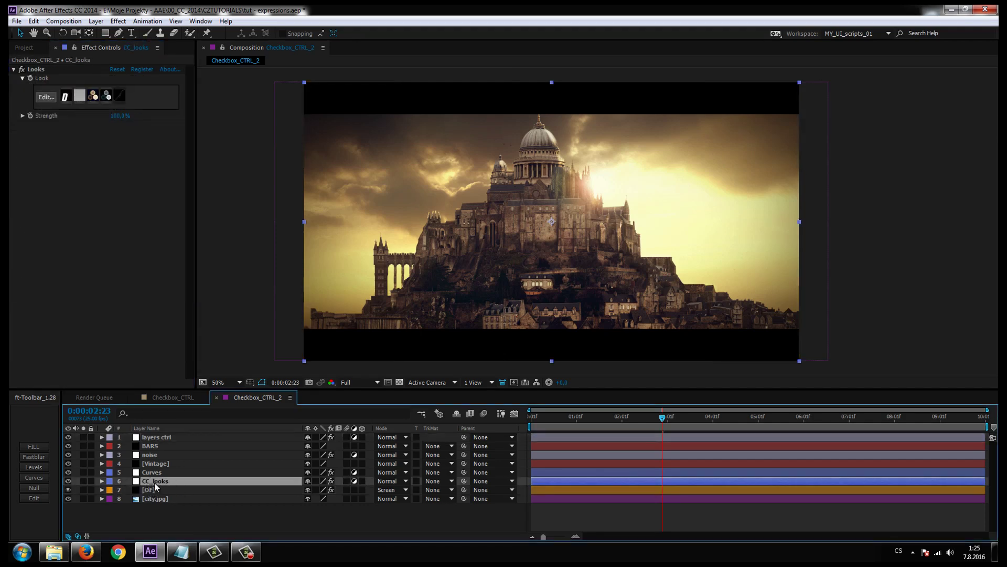
pyautogui.press('t')
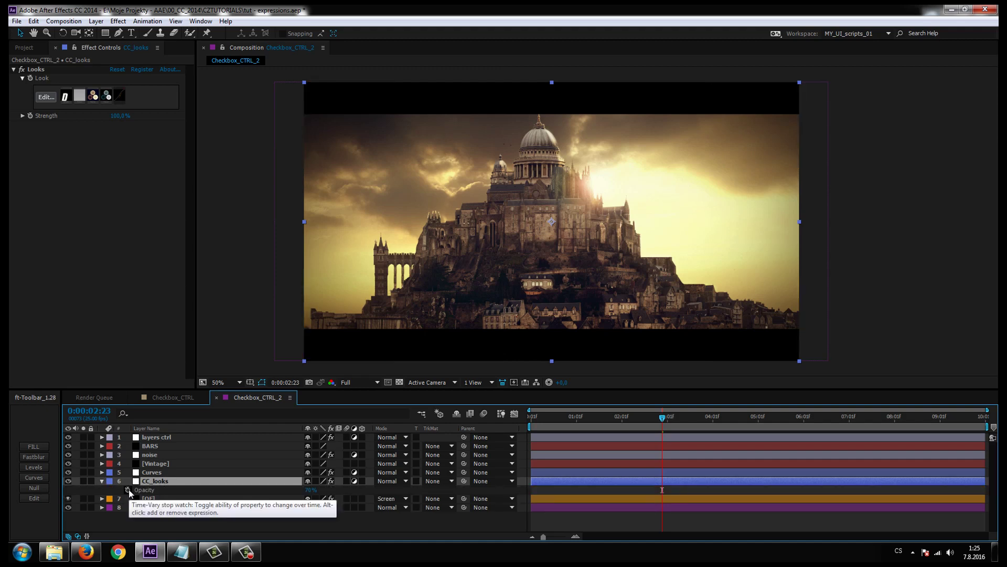
pyautogui.hotkey('alt', 'Tab')
pyautogui.moveTo(866, 192); pyautogui.dragTo(548, 262)
pyautogui.click(645, 257)
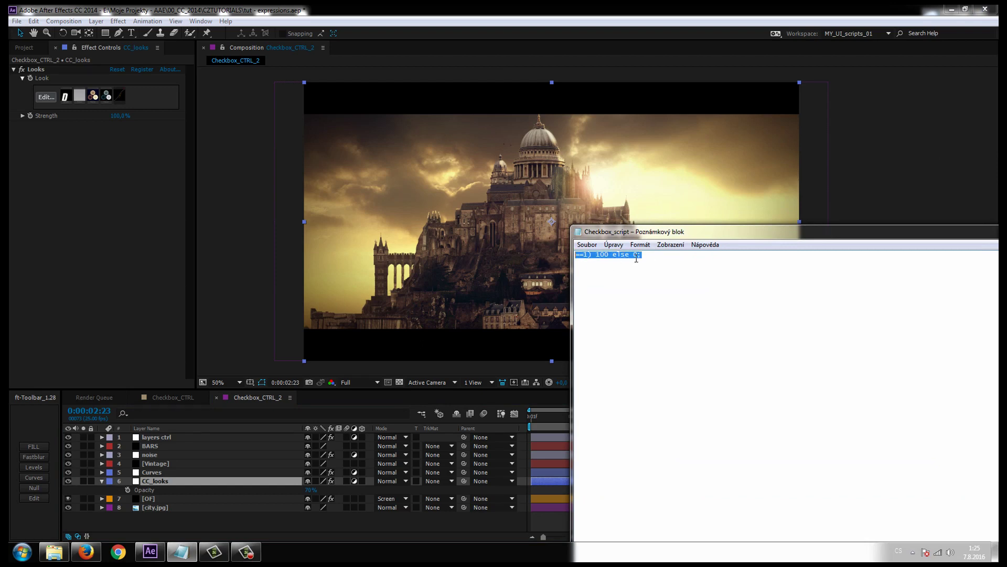
pyautogui.moveTo(662, 255); pyautogui.dragTo(567, 256)
# Step: Enable an expression on CC_looks' Opacity, then select the layers ctrl layer
pyautogui.hotkey('alt', 'Tab')
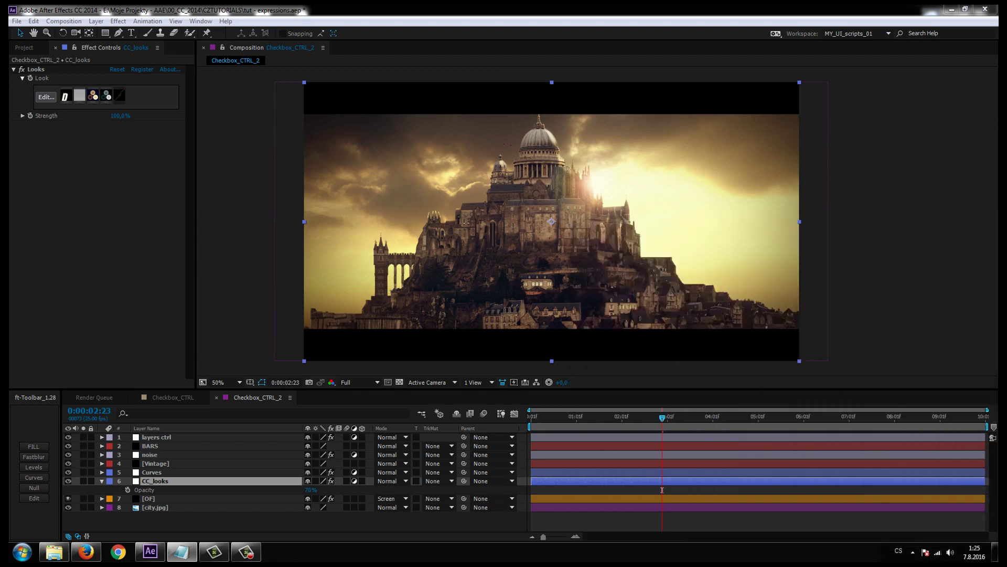
pyautogui.click(148, 519)
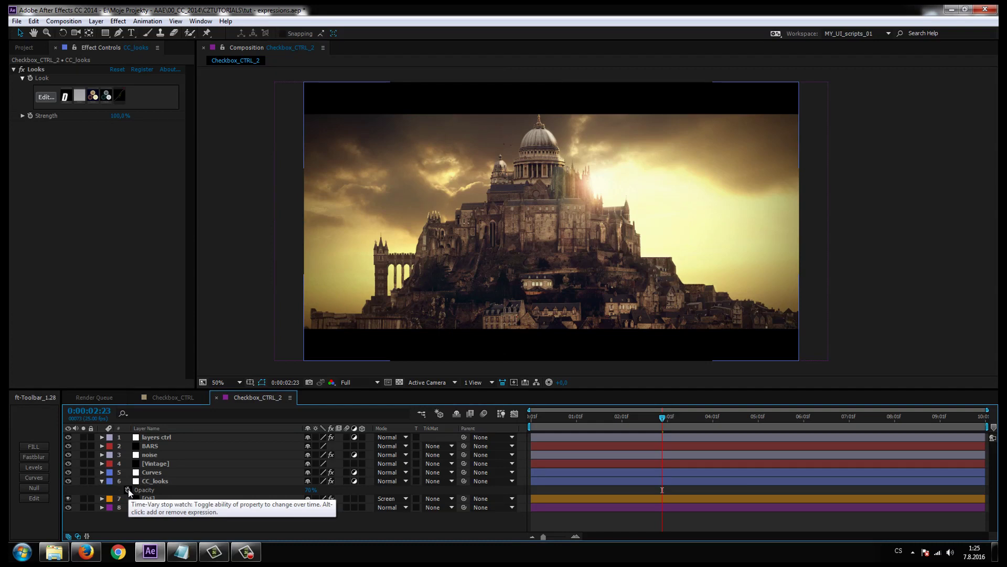
pyautogui.keyDown('alt'); pyautogui.click(128, 489); pyautogui.keyUp('alt')
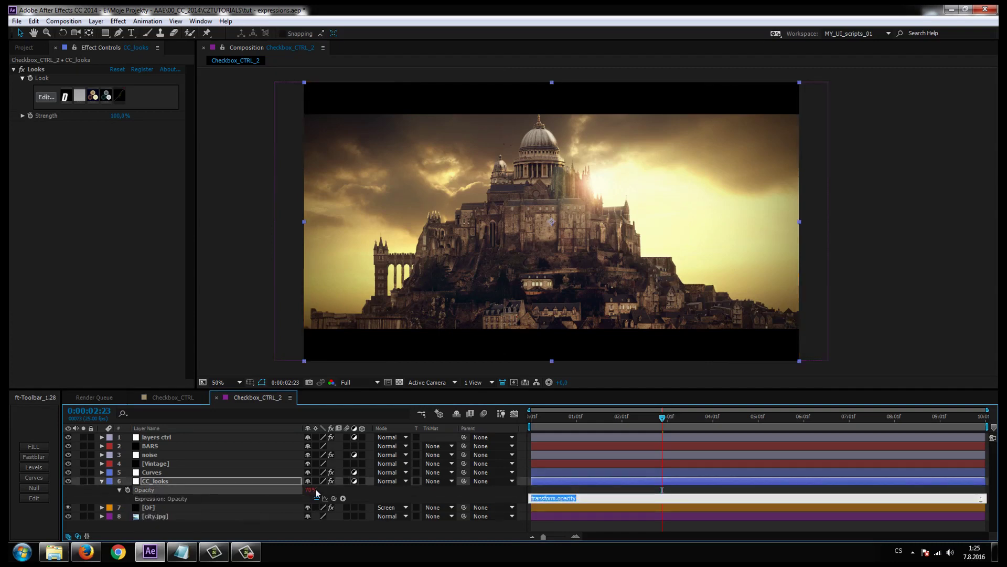
pyautogui.moveTo(334, 497); pyautogui.dragTo(206, 389)
pyautogui.moveTo(207, 389); pyautogui.dragTo(361, 496)
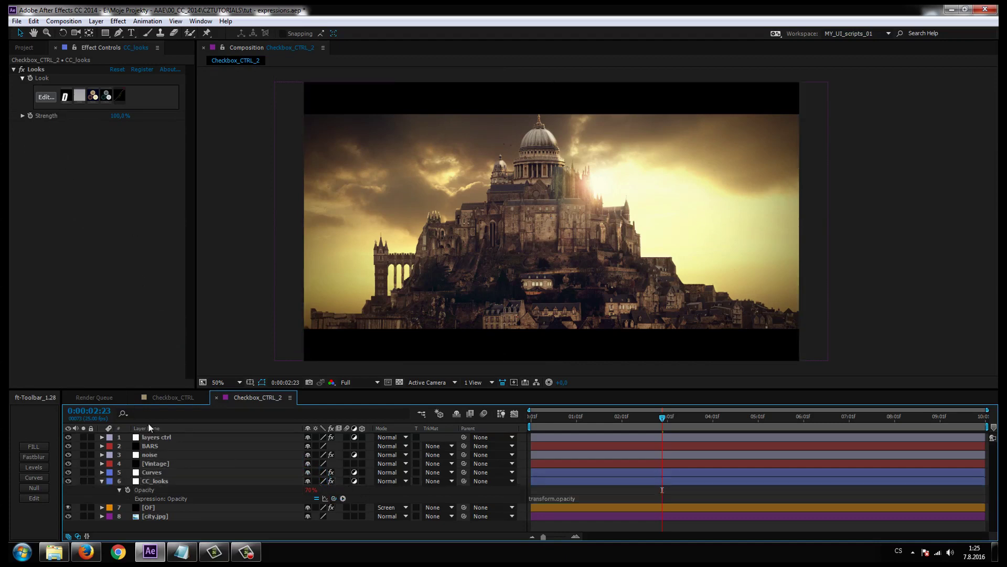
pyautogui.click(156, 436)
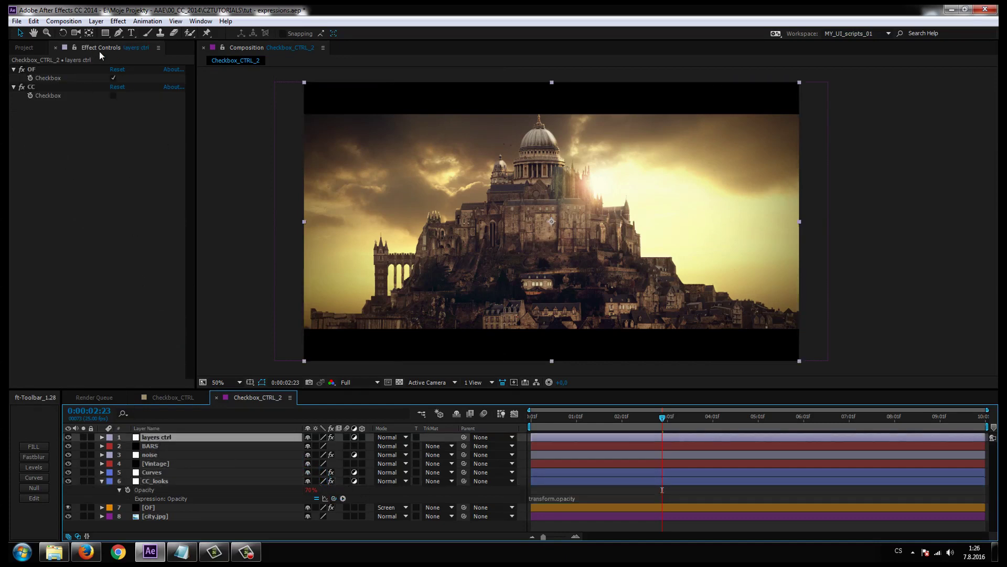
# Step: Pick-whip CC_looks' Opacity to the CC checkbox and wrap it as if(...==1) 100 else 0;
pyautogui.click(91, 113)
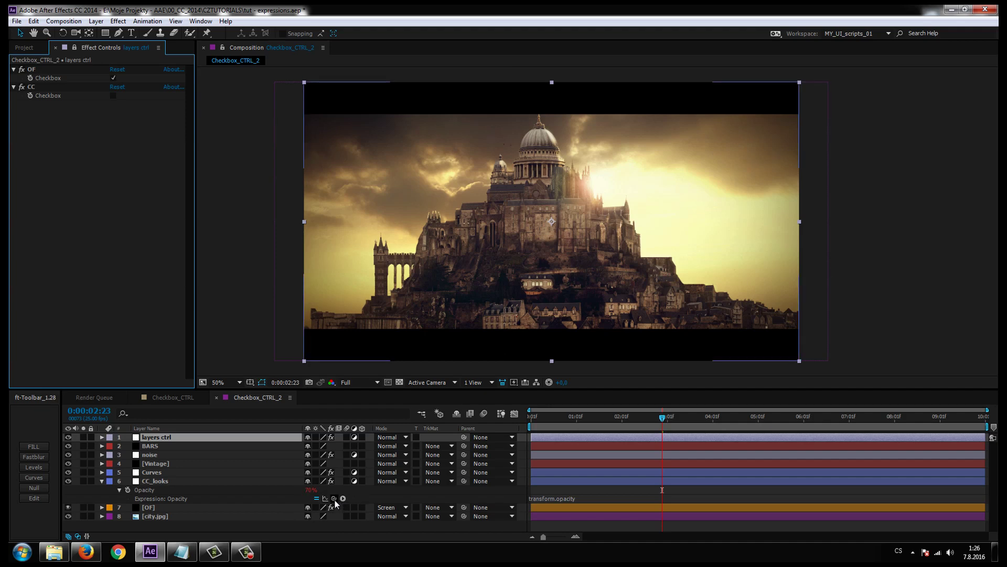
pyautogui.moveTo(334, 499); pyautogui.dragTo(48, 95)
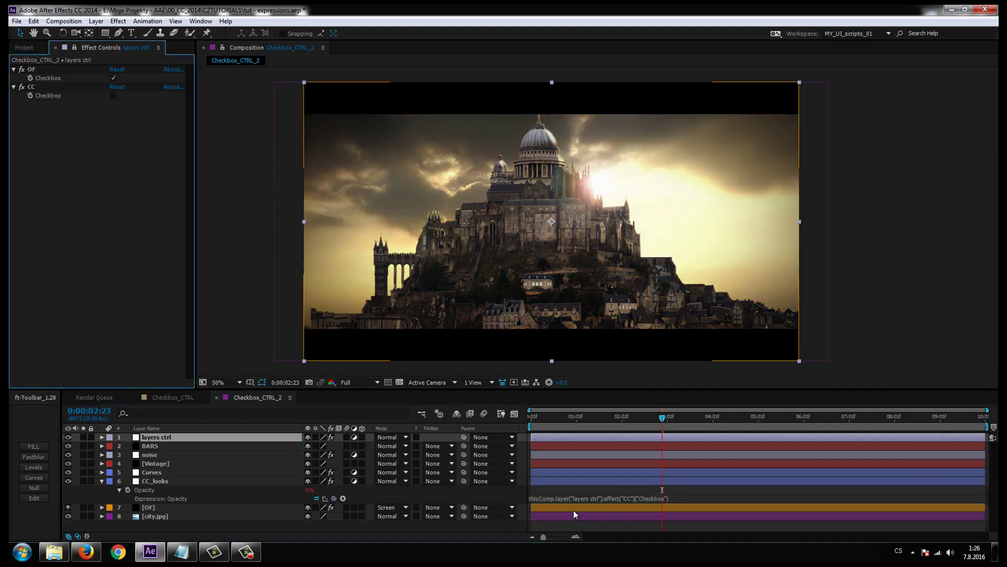
pyautogui.click(540, 498)
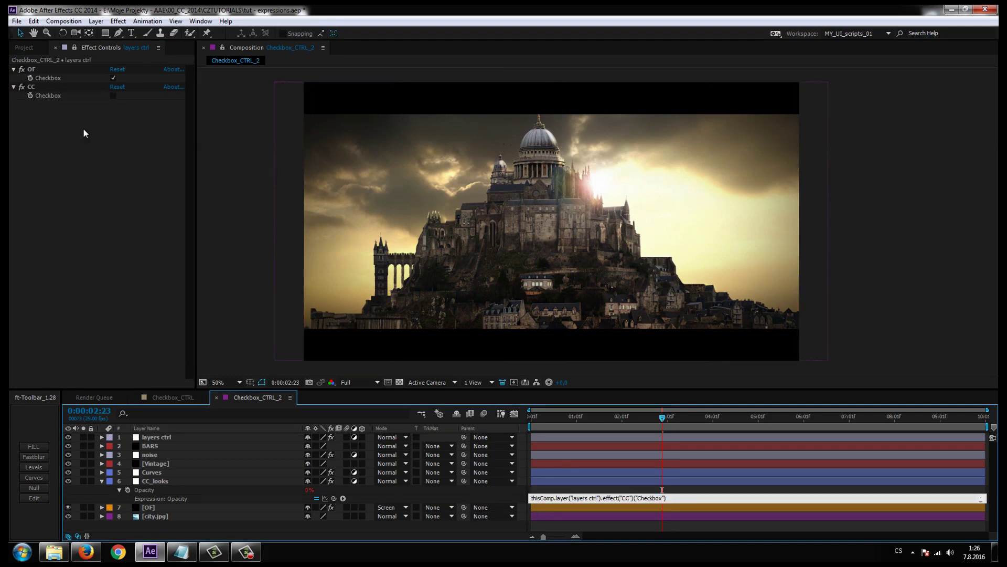
pyautogui.write('(')
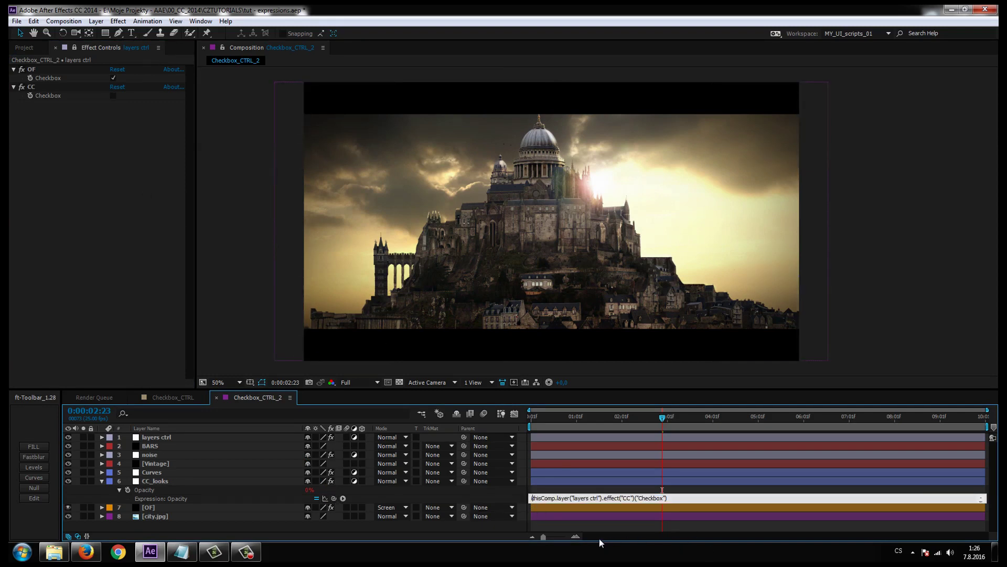
pyautogui.write('f(')
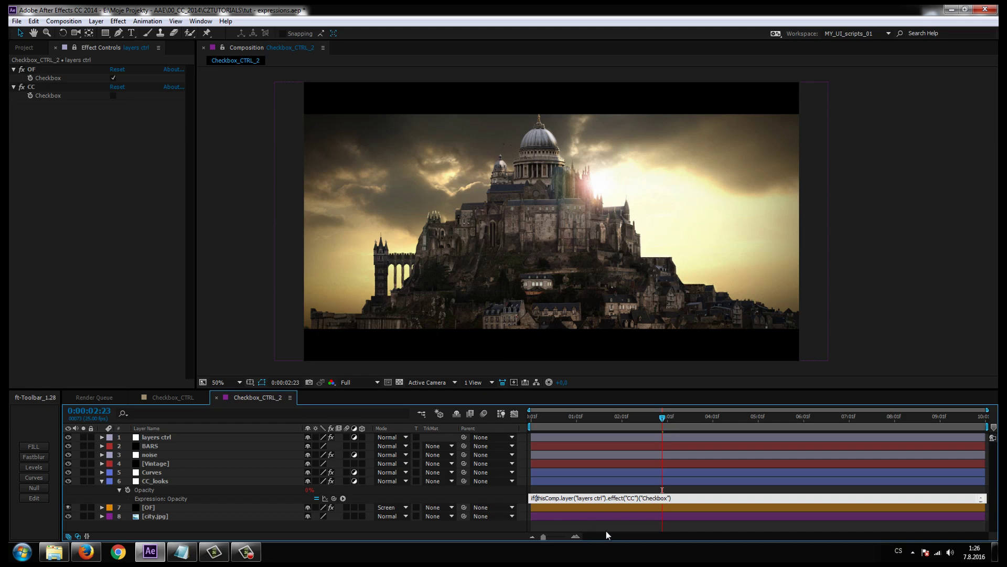
pyautogui.click(689, 498)
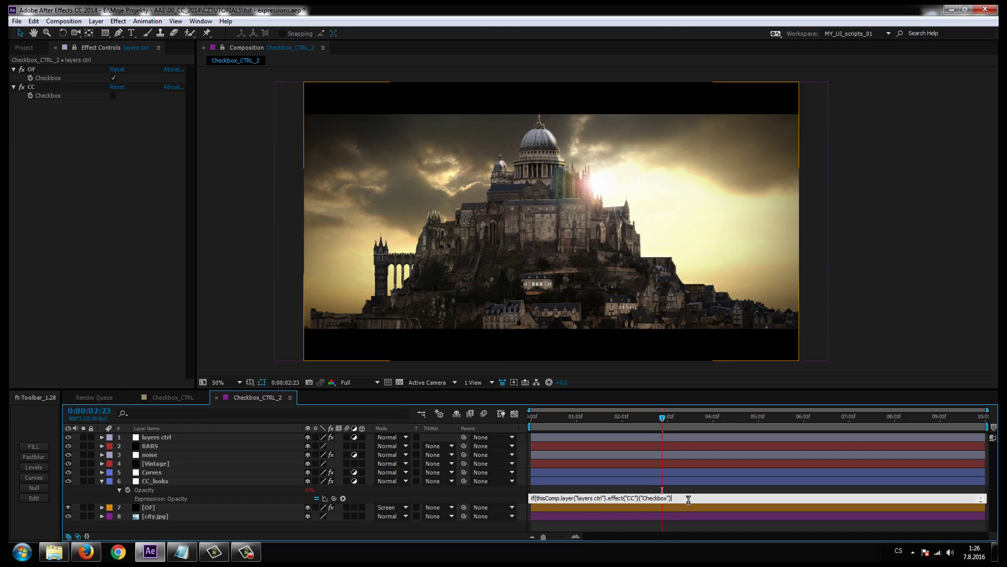
pyautogui.write('==1) 100 else 0;')
pyautogui.moveTo(715, 498); pyautogui.dragTo(672, 498)
pyautogui.click(829, 486)
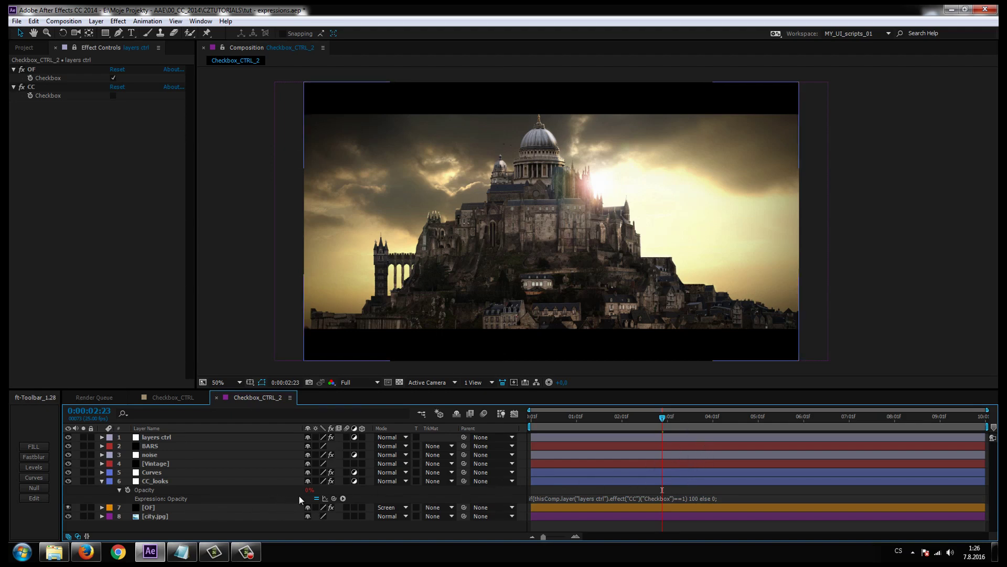
# Step: Change the expression's 100 value to 70, toggling the expression off and on to compare
pyautogui.click(317, 499)
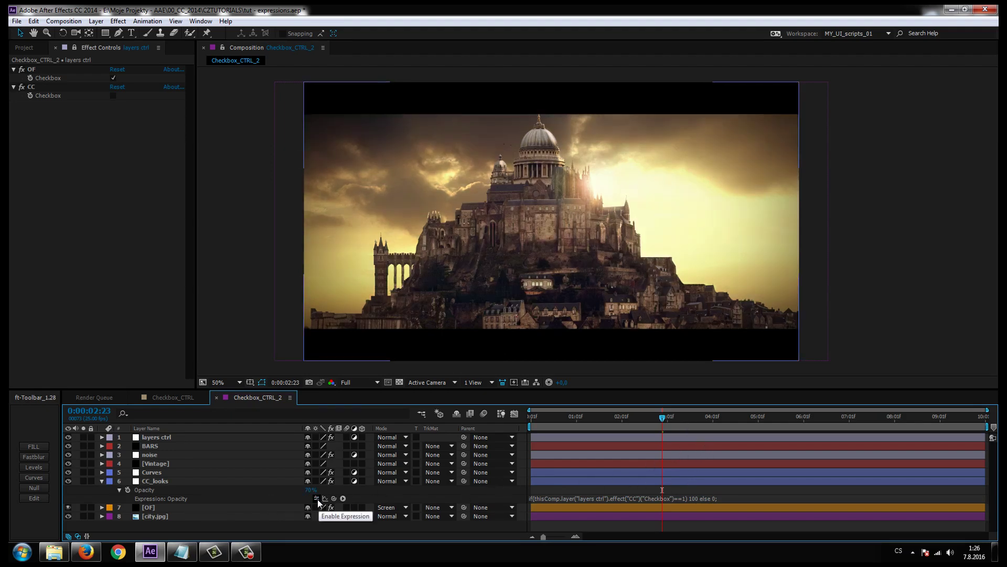
pyautogui.click(317, 498)
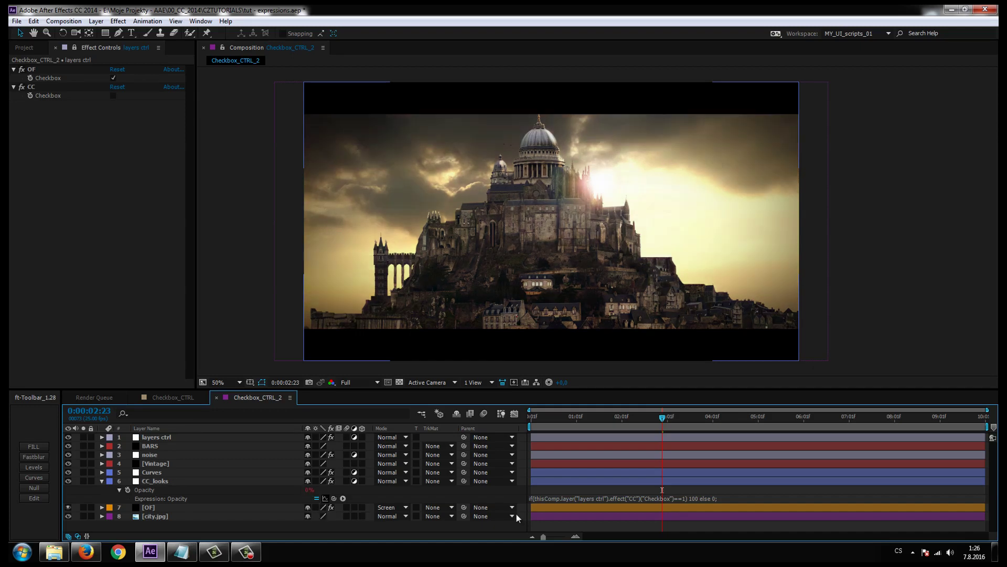
pyautogui.click(695, 498)
pyautogui.click(695, 497)
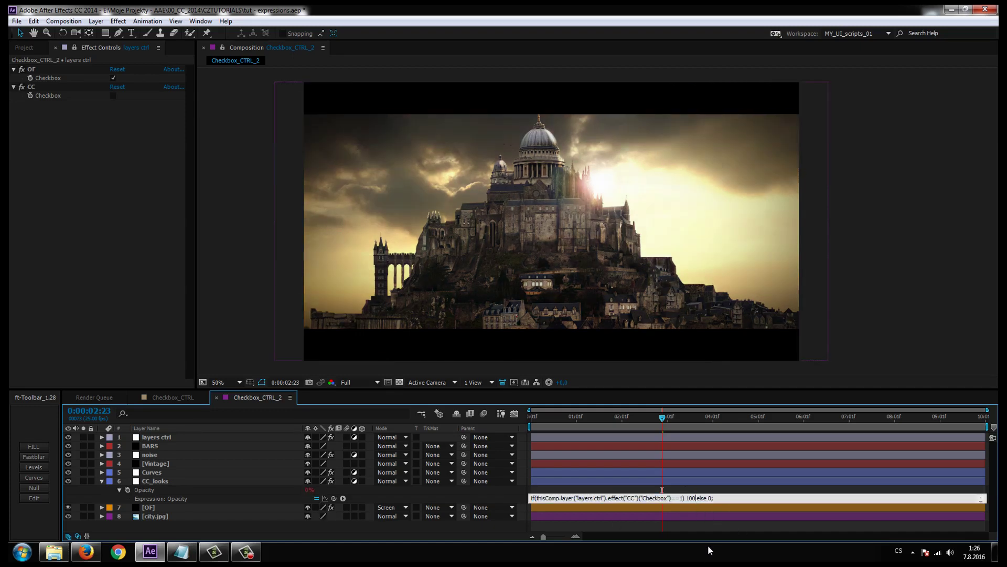
pyautogui.press('BackSpace')
pyautogui.press('BackSpace')
pyautogui.press('BackSpace')
pyautogui.write('70')
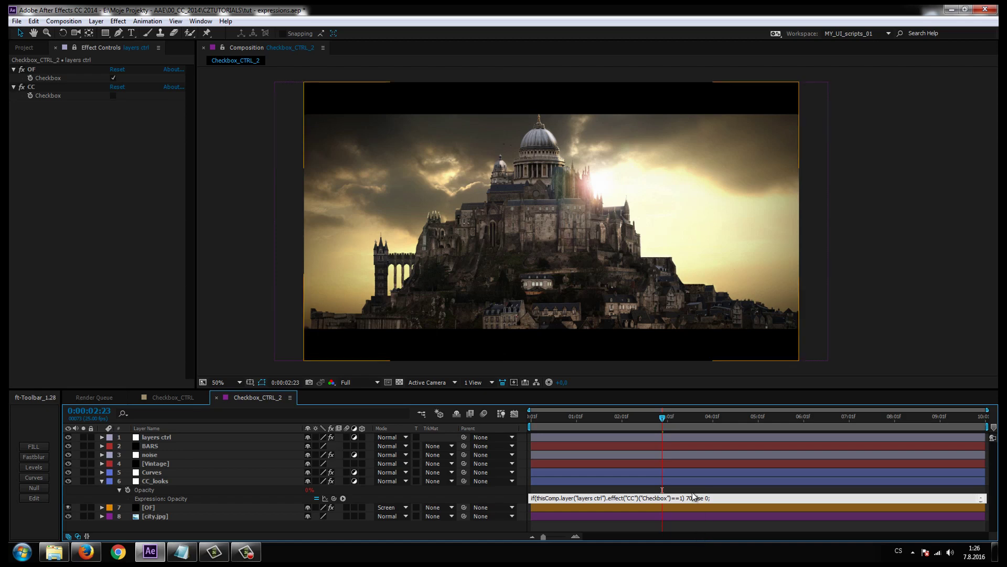
pyautogui.click(691, 490)
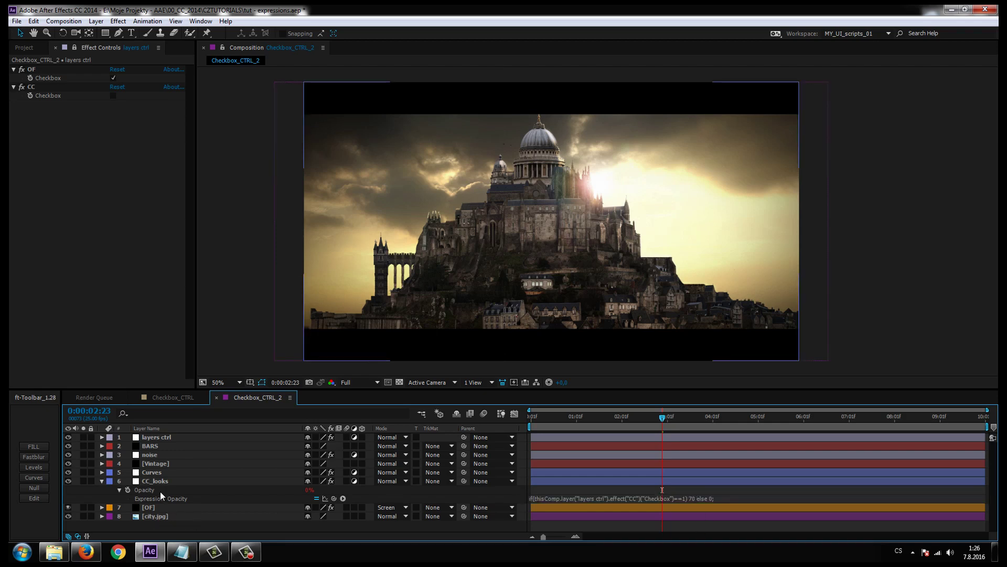
pyautogui.click(316, 498)
pyautogui.click(316, 497)
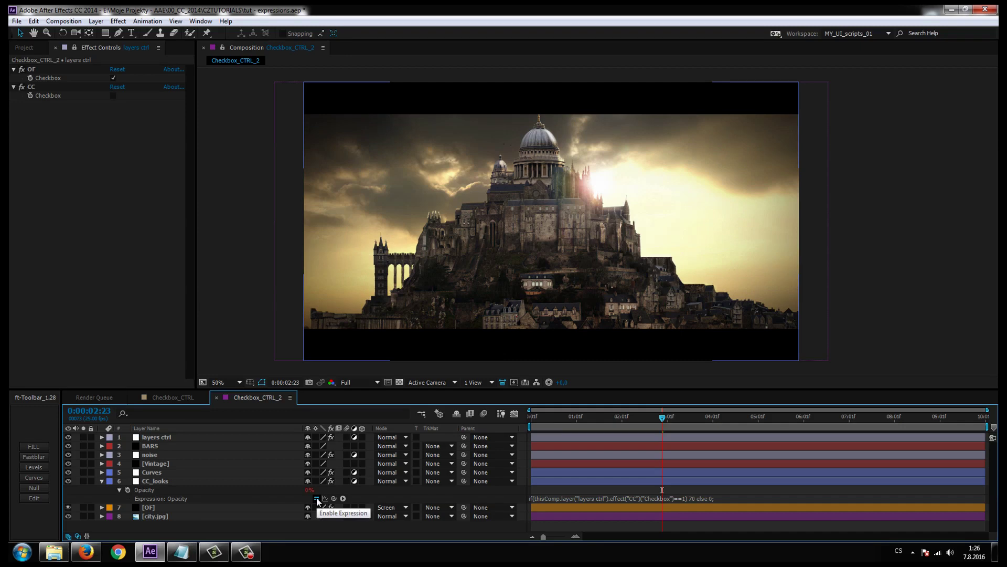
# Step: Tick the CC checkbox on layers ctrl, toggle it off and on to test, then reselect CC_looks
pyautogui.click(101, 481)
pyautogui.click(156, 480)
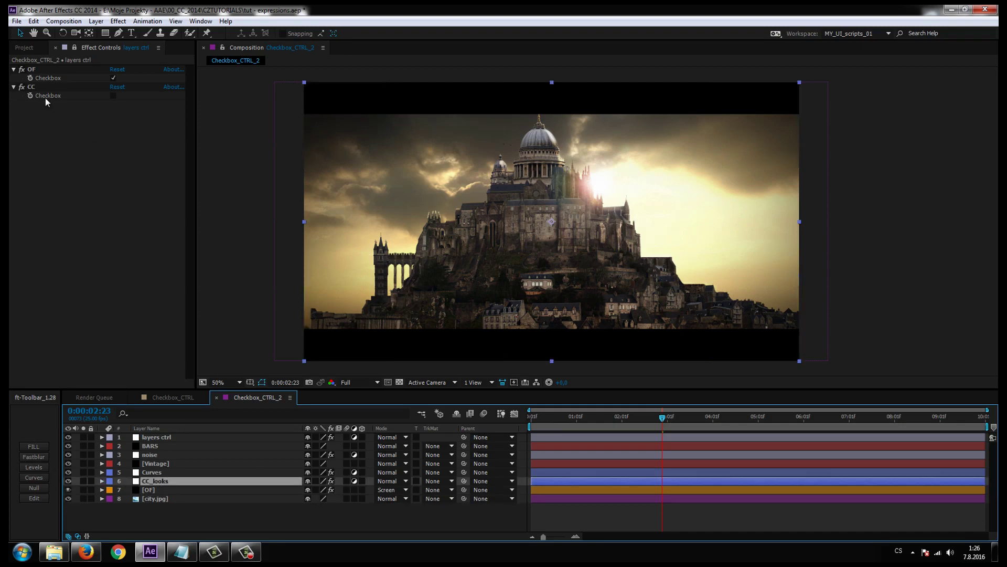
pyautogui.click(114, 96)
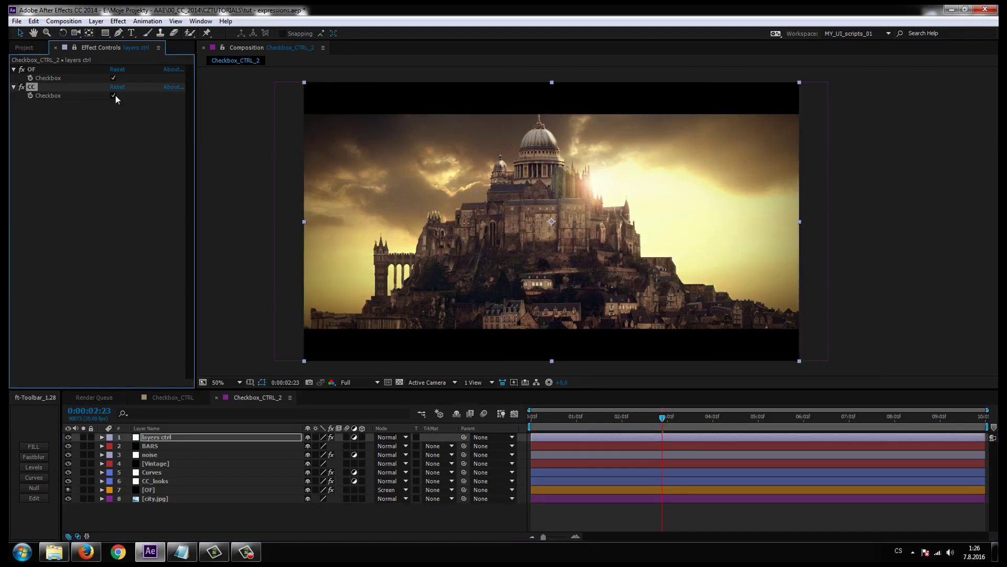
pyautogui.click(112, 95)
pyautogui.click(113, 96)
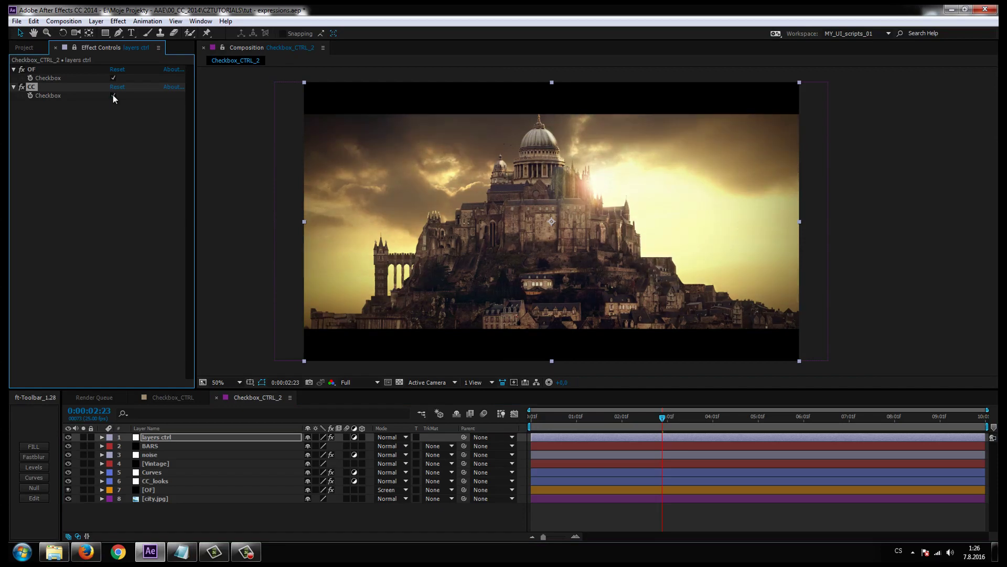
pyautogui.click(148, 480)
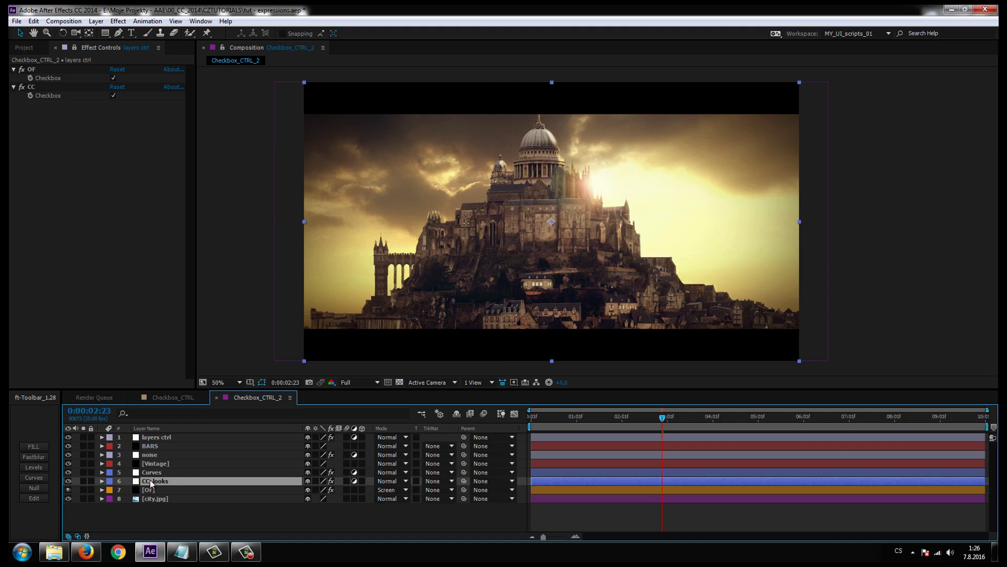
pyautogui.click(39, 89)
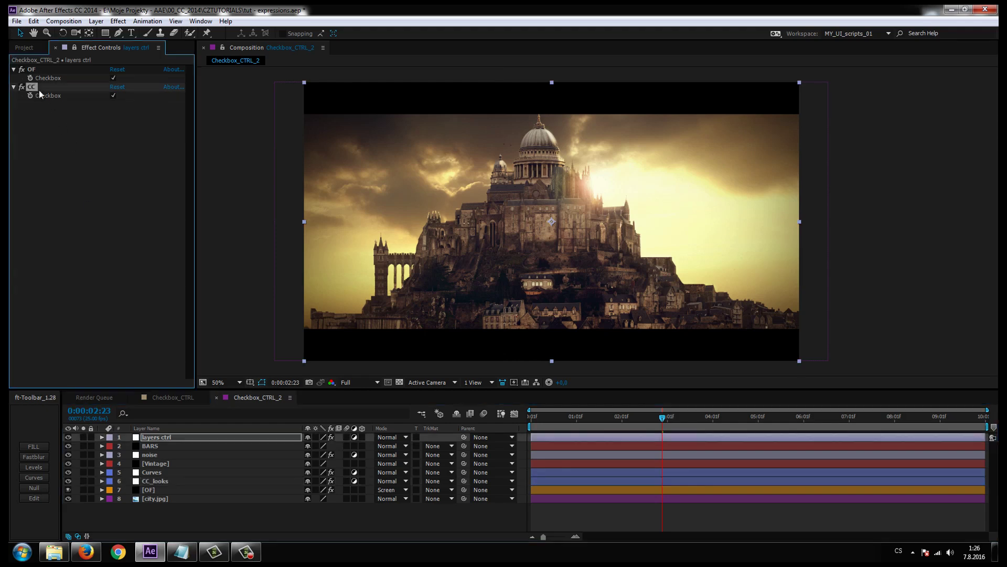
pyautogui.click(152, 481)
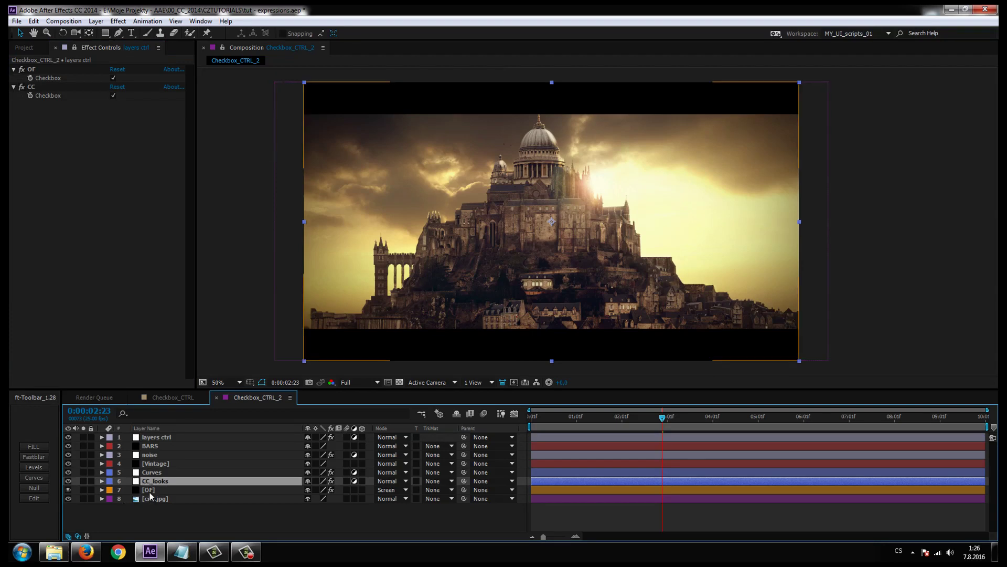
# Step: Expand CC_looks' Effects group to inspect the Looks effect settings
pyautogui.click(102, 481)
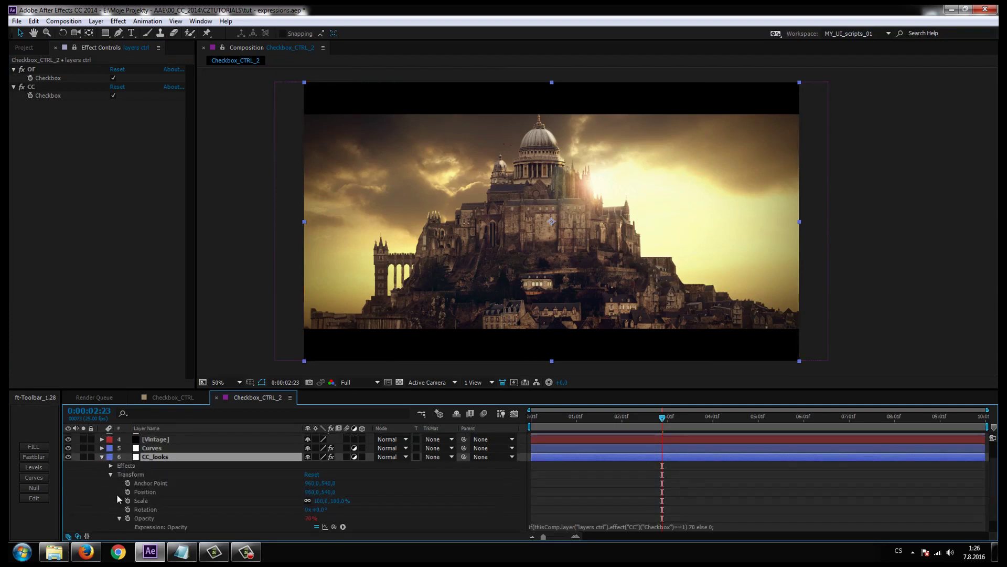
pyautogui.click(111, 473)
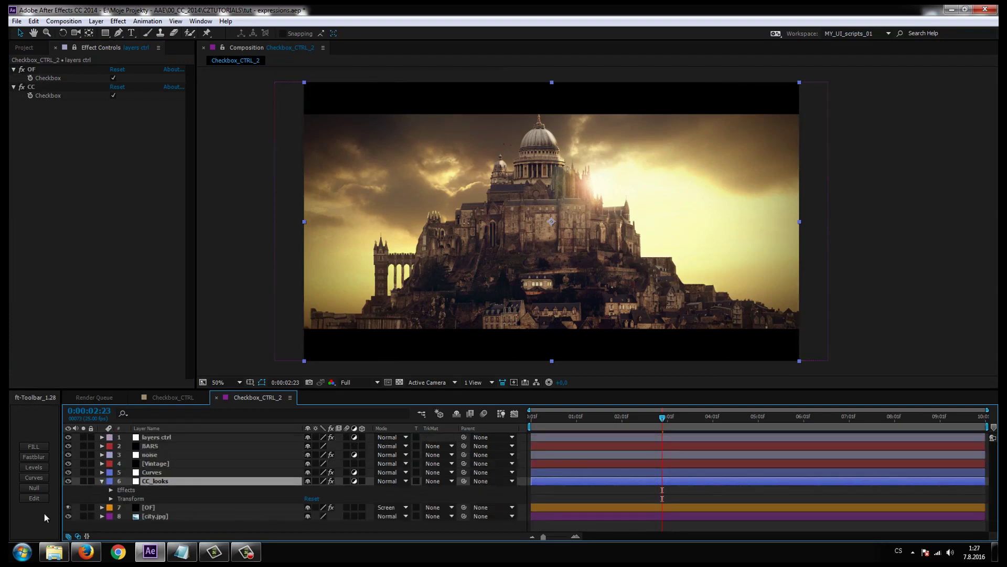
pyautogui.click(111, 490)
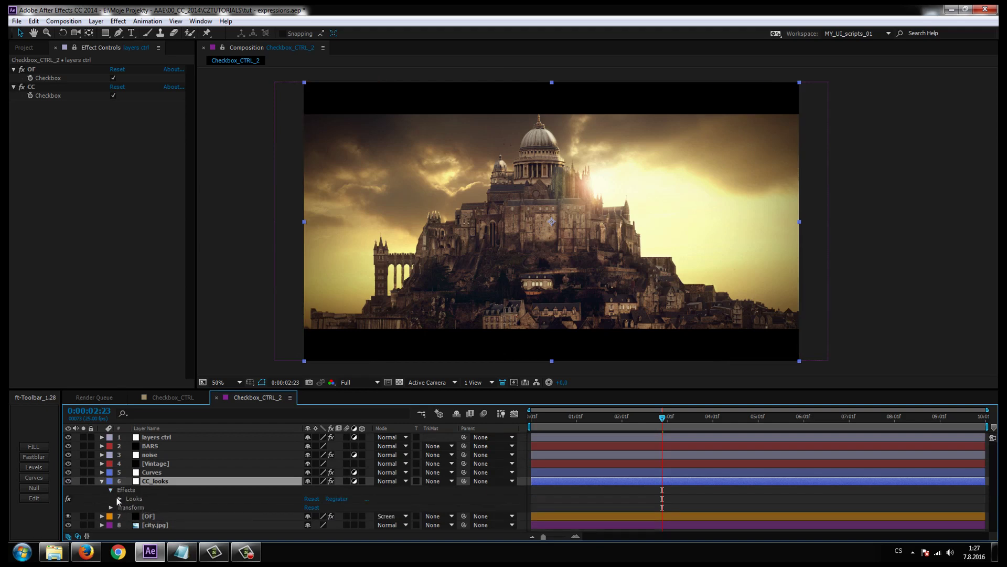
pyautogui.click(120, 498)
pyautogui.scroll(-1, 198, 504)
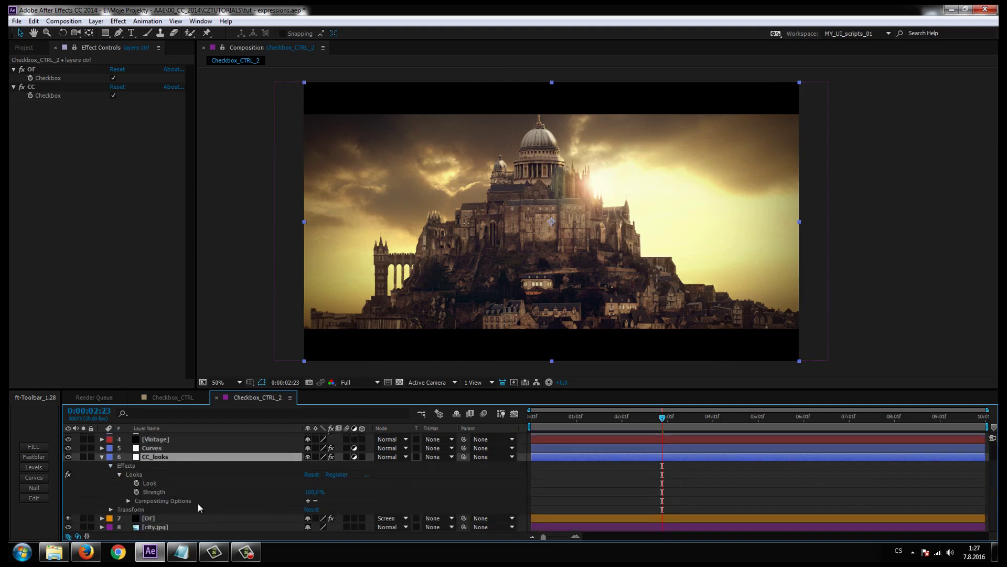
pyautogui.click(110, 465)
# Step: Show only CC_looks' opacity expression with EE and select its whole text for copying
pyautogui.press('e')
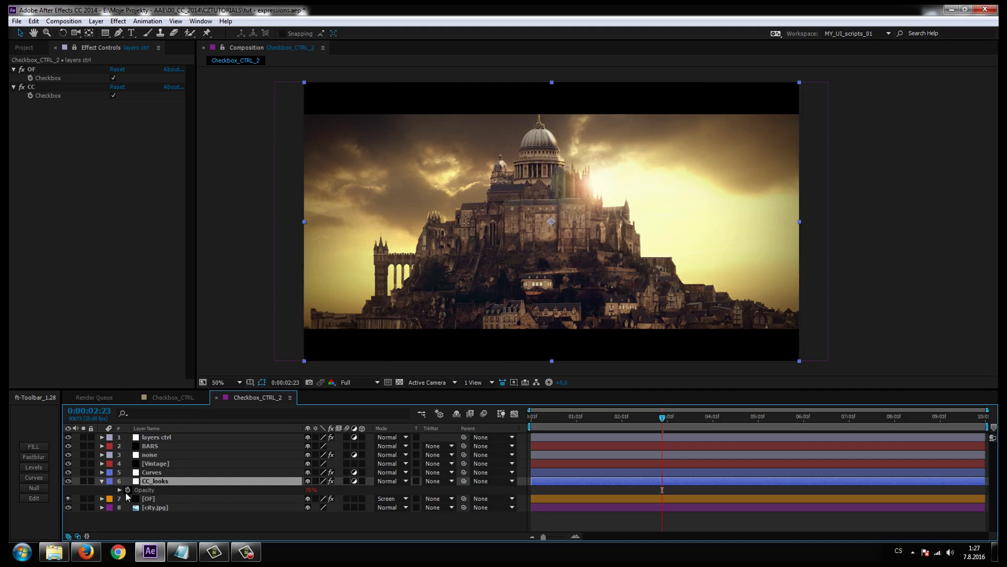
pyautogui.press('e')
pyautogui.press('e')
pyautogui.click(594, 498)
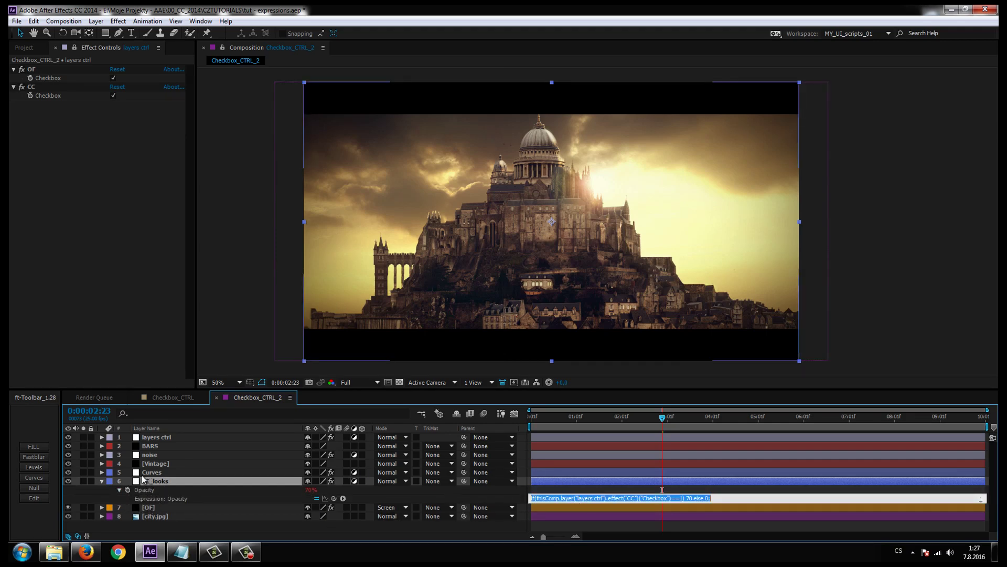
pyautogui.click(102, 481)
pyautogui.click(155, 472)
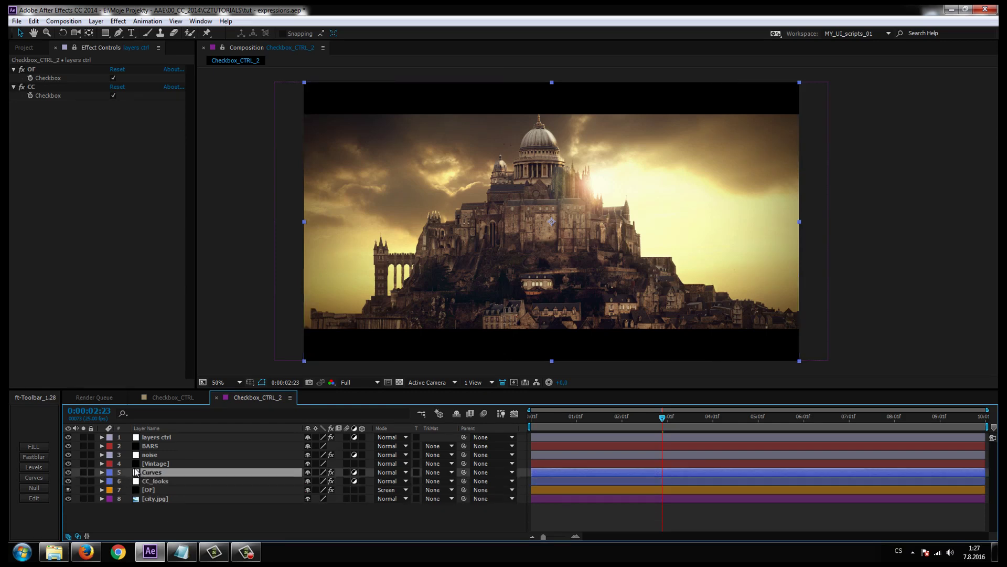
# Step: Paste the CC checkbox expression into Curves' Opacity with a value of 50
pyautogui.press('t')
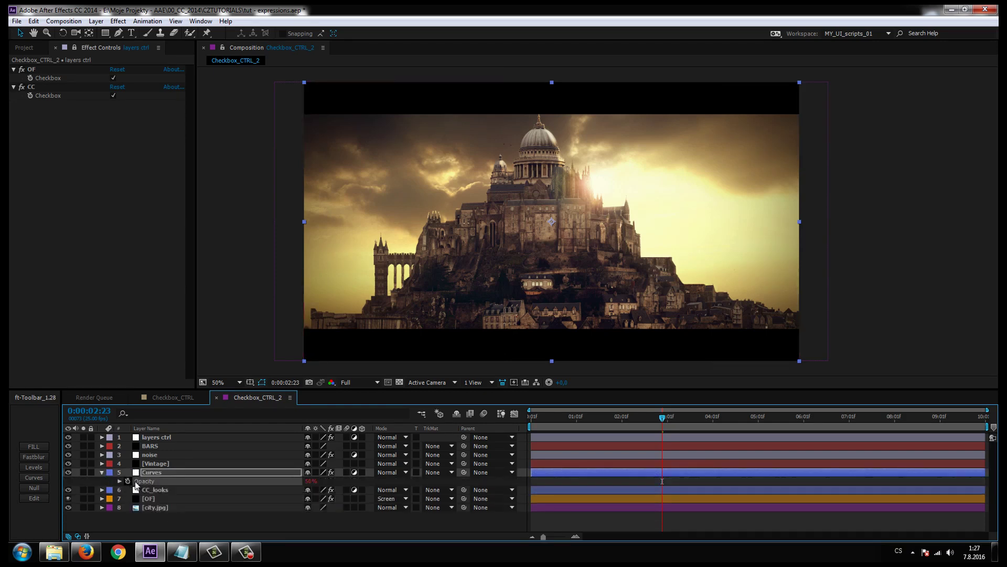
pyautogui.keyDown('alt'); pyautogui.click(127, 481); pyautogui.keyUp('alt')
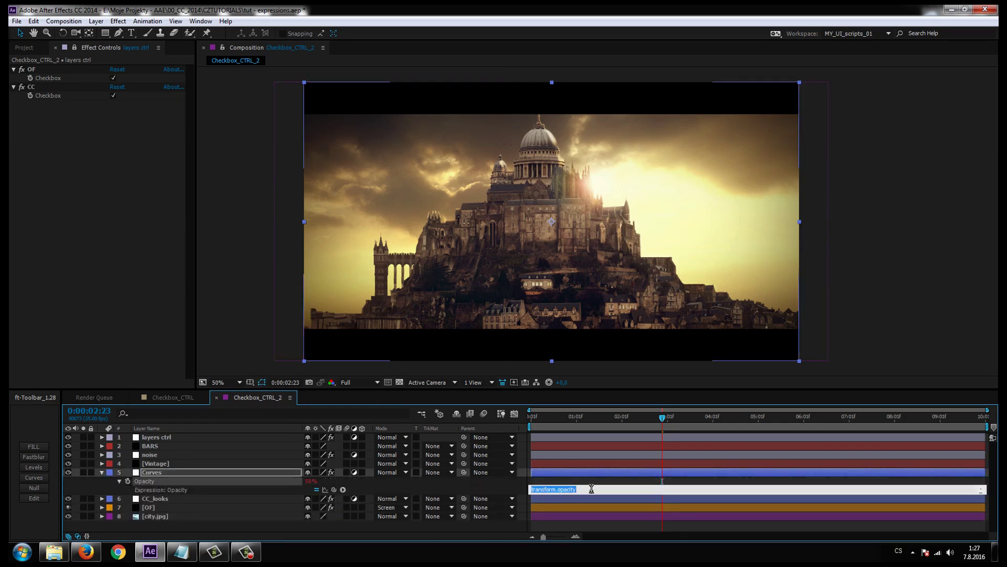
pyautogui.write('if(thisComp.layer("layers ctrl").effect("CC")("Checkbox")==1) 70 else 0;')
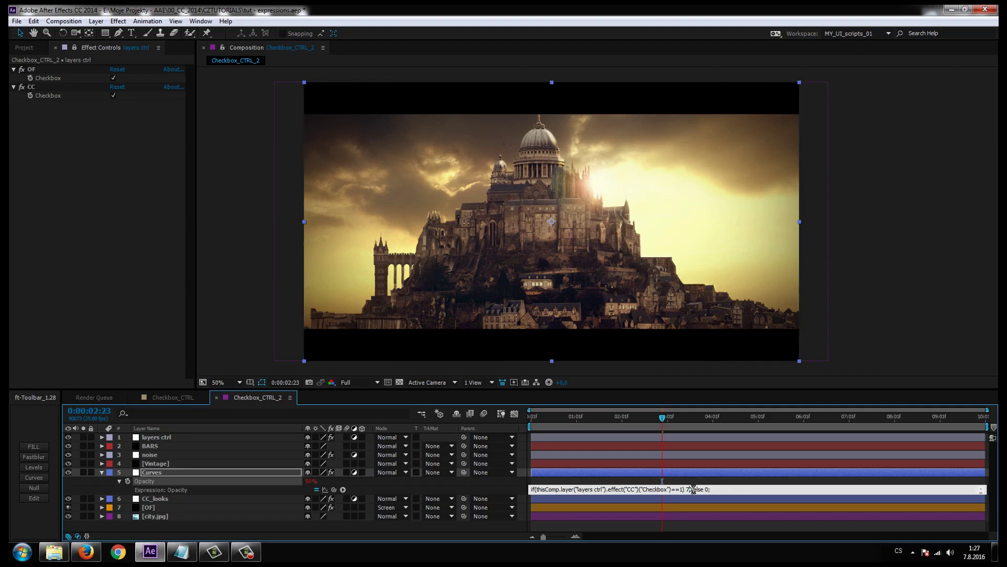
pyautogui.write('50')
pyautogui.press('KP_Enter')
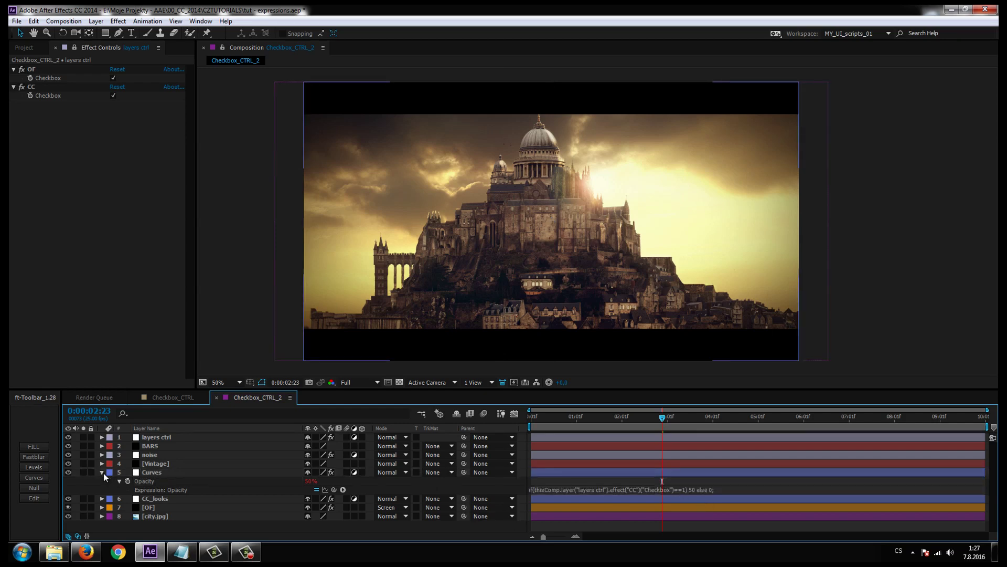
pyautogui.click(103, 472)
# Step: Paste the same CC checkbox expression into [Vintage] Opacity with 50, then collapse the layer
pyautogui.click(162, 464)
pyautogui.press('t')
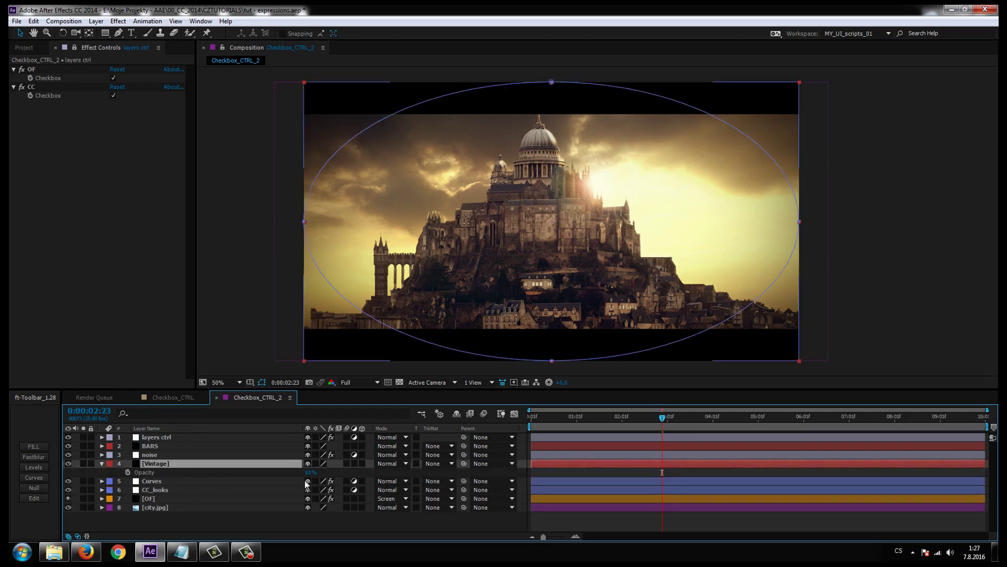
pyautogui.keyDown('alt'); pyautogui.click(128, 472); pyautogui.keyUp('alt')
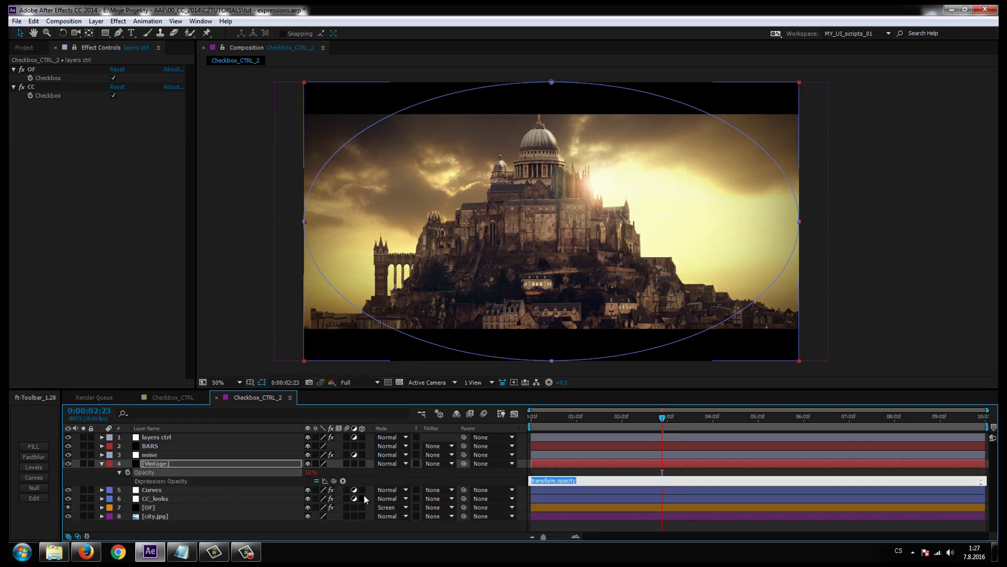
pyautogui.write('if(thisComp.layer("layers ctrl").effect("CC")("Checkbox")==1) 70 else 0;')
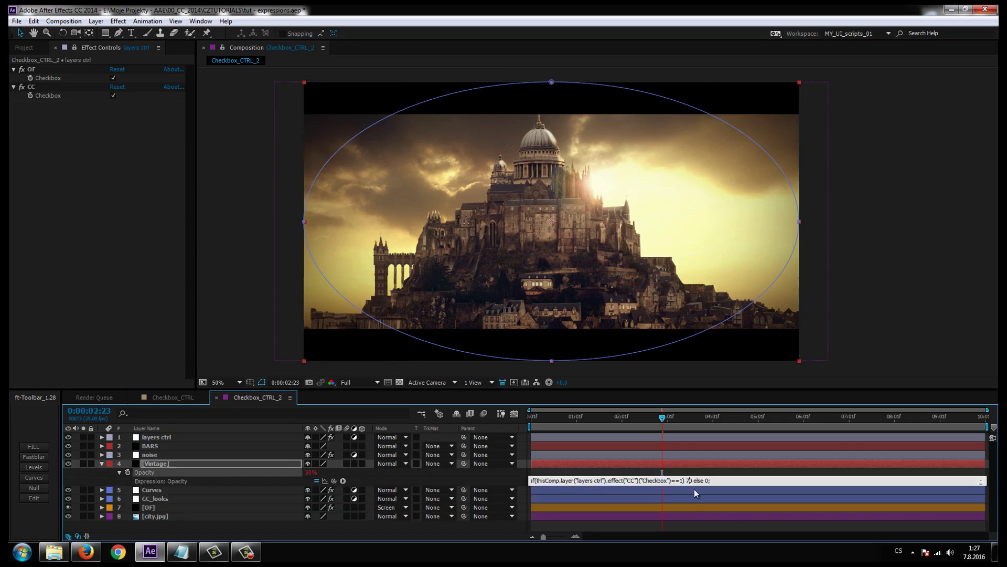
pyautogui.write('50')
pyautogui.click(165, 457)
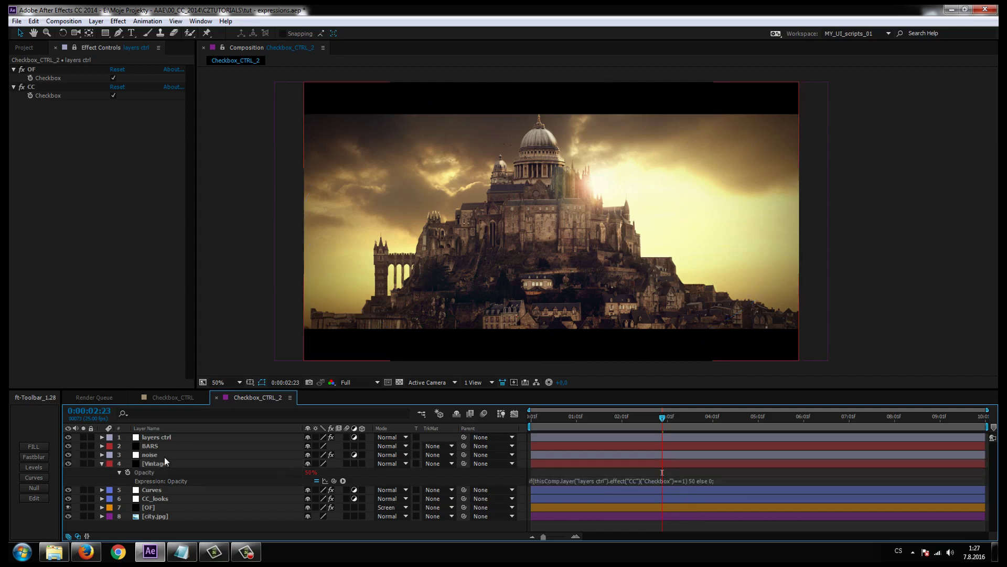
pyautogui.click(102, 463)
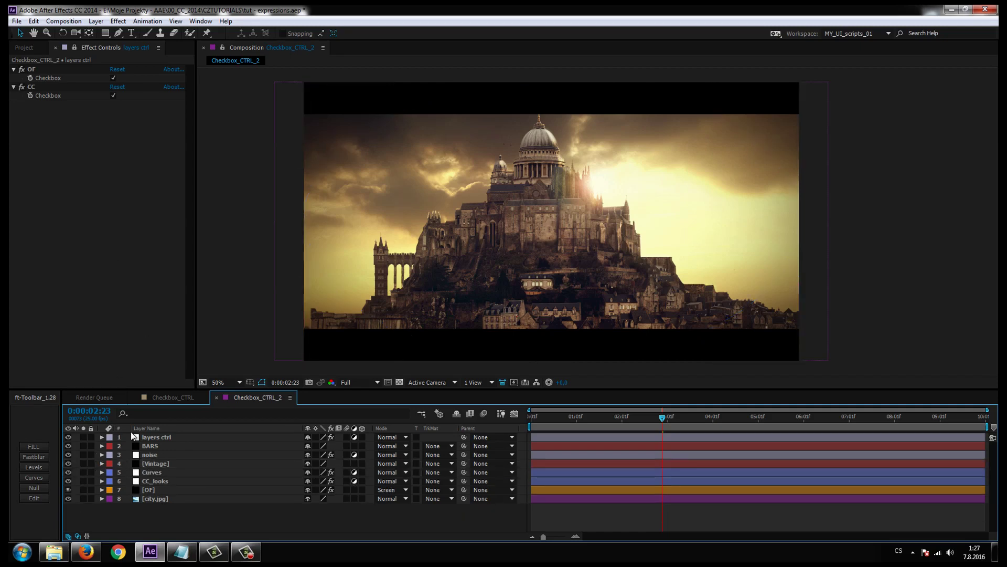
# Step: Label the [Vintage], Curves and CC_looks layers green
pyautogui.click(156, 437)
pyautogui.click(30, 86)
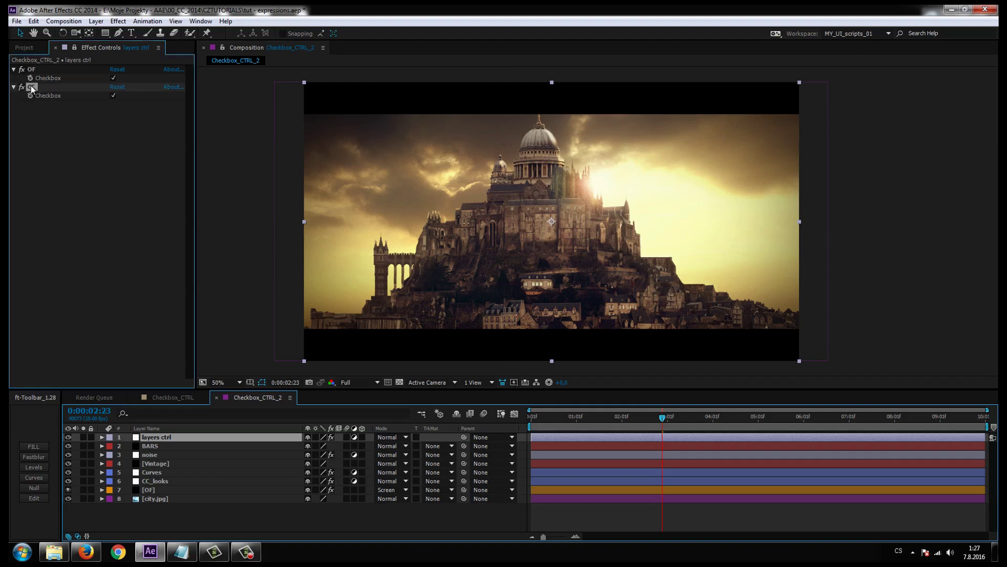
pyautogui.write('CC')
pyautogui.click(156, 463)
pyautogui.keyDown('shift'); pyautogui.click(155, 481); pyautogui.keyUp('shift')
pyautogui.click(113, 469)
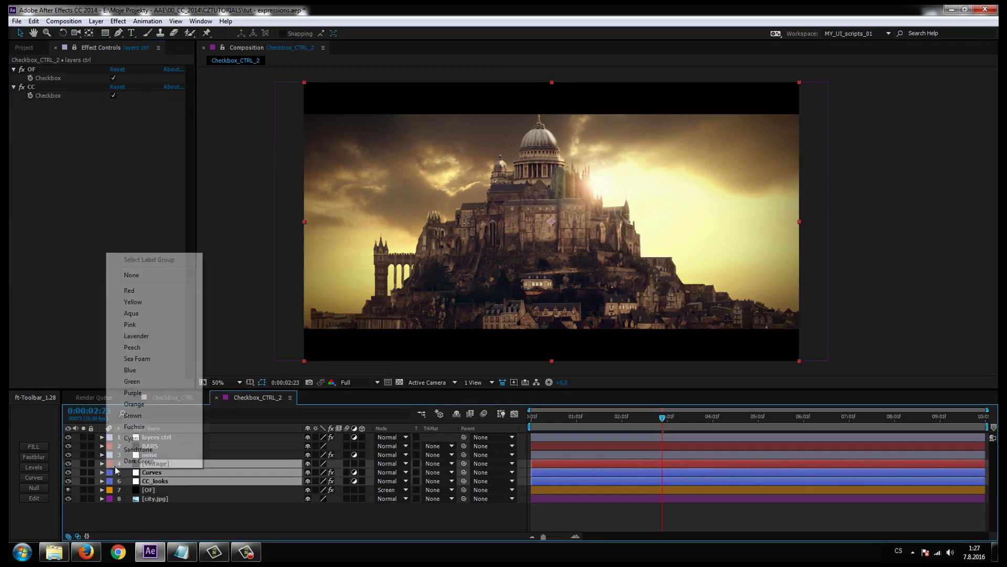
pyautogui.click(132, 381)
# Step: Untick and retick the CC checkbox on layers ctrl to confirm the grading turns off and on
pyautogui.click(114, 101)
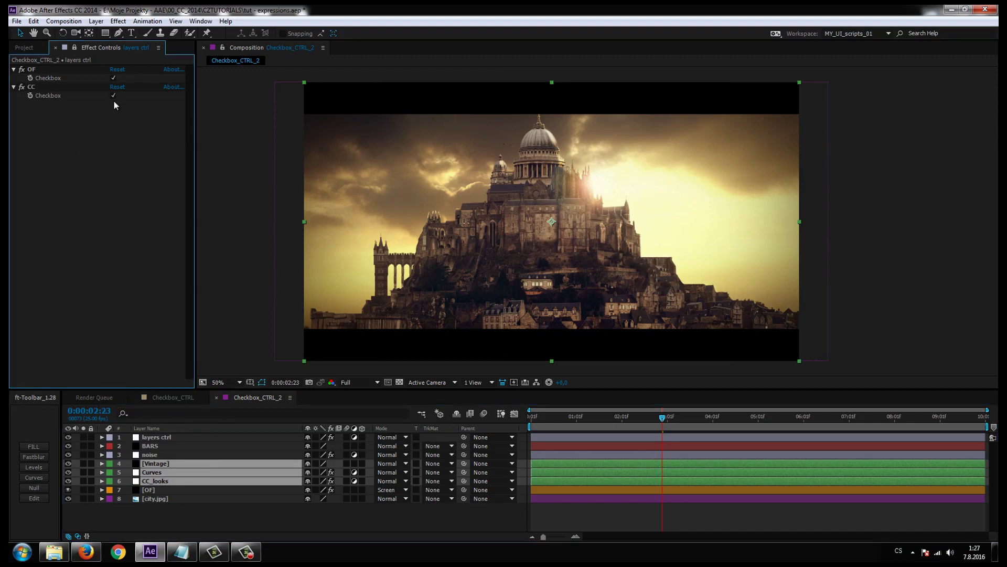
pyautogui.click(113, 96)
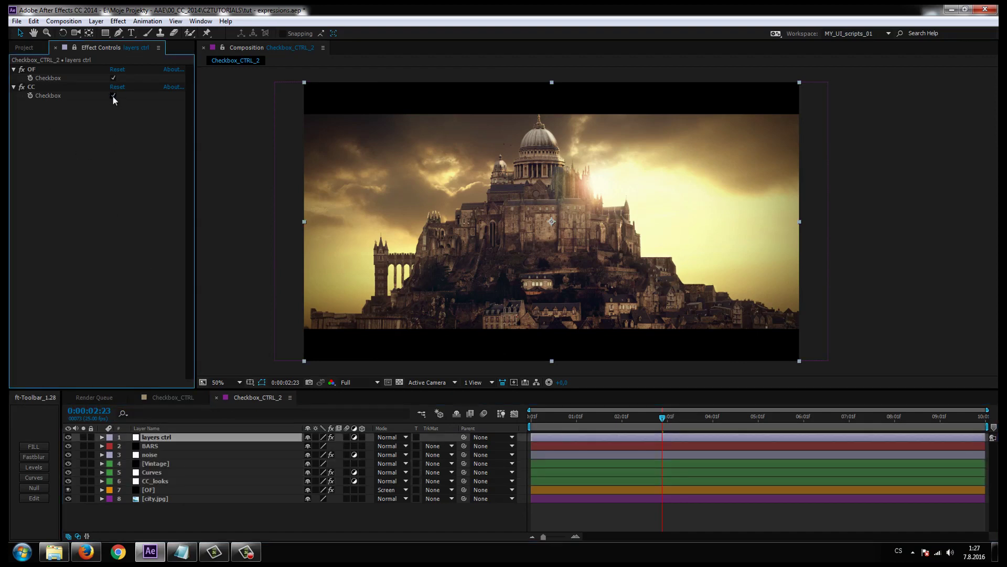
pyautogui.click(112, 96)
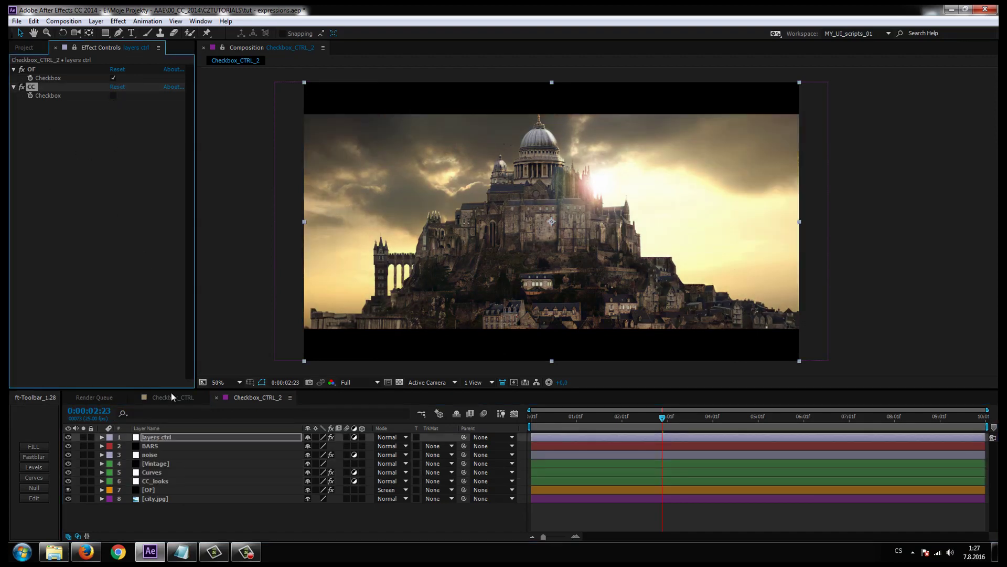
pyautogui.click(151, 472)
pyautogui.click(154, 481)
pyautogui.click(155, 464)
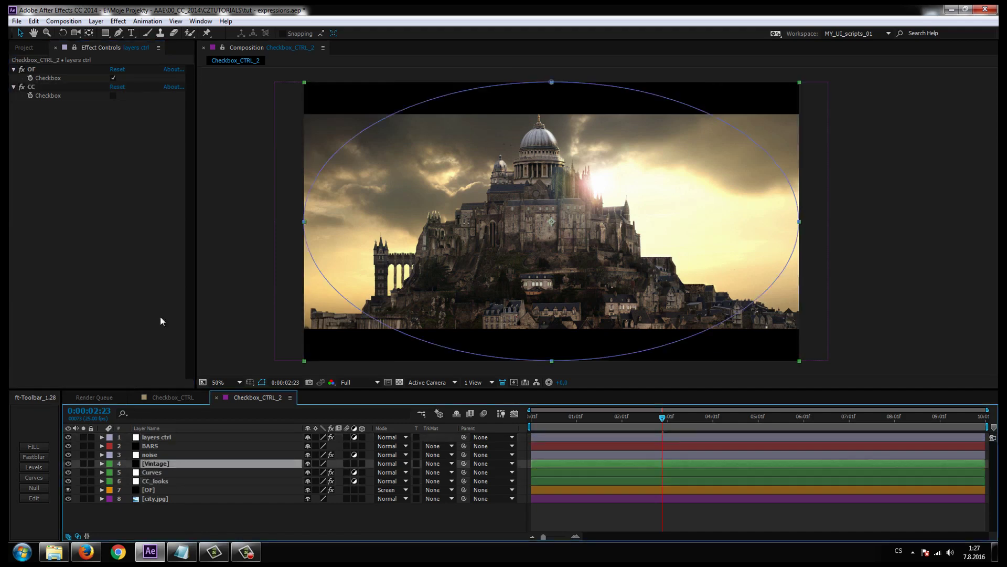
pyautogui.click(112, 95)
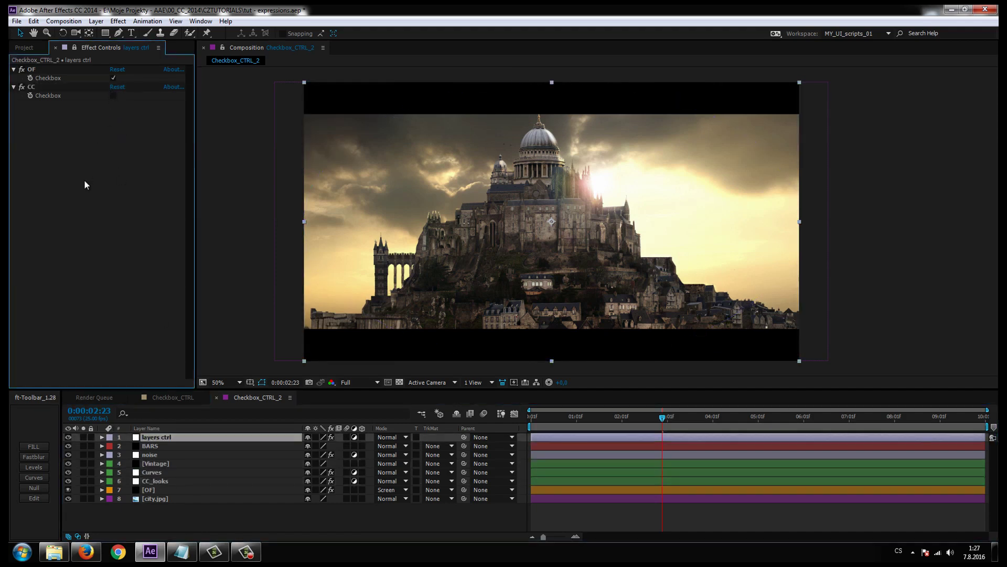
pyautogui.click(114, 95)
# Step: Inspect the [city.jpg] and [OF] layers, then deselect all layers
pyautogui.click(182, 514)
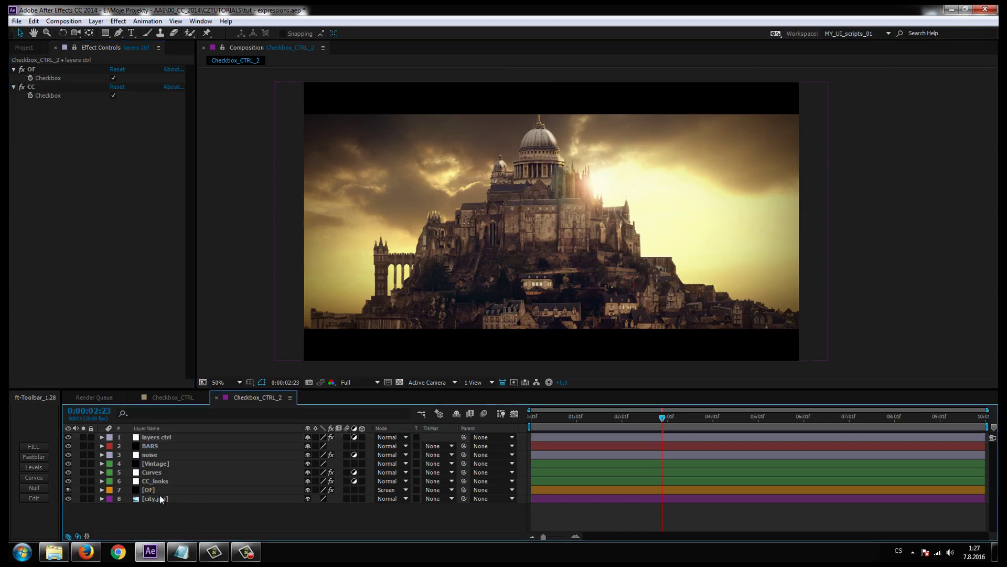
pyautogui.click(162, 499)
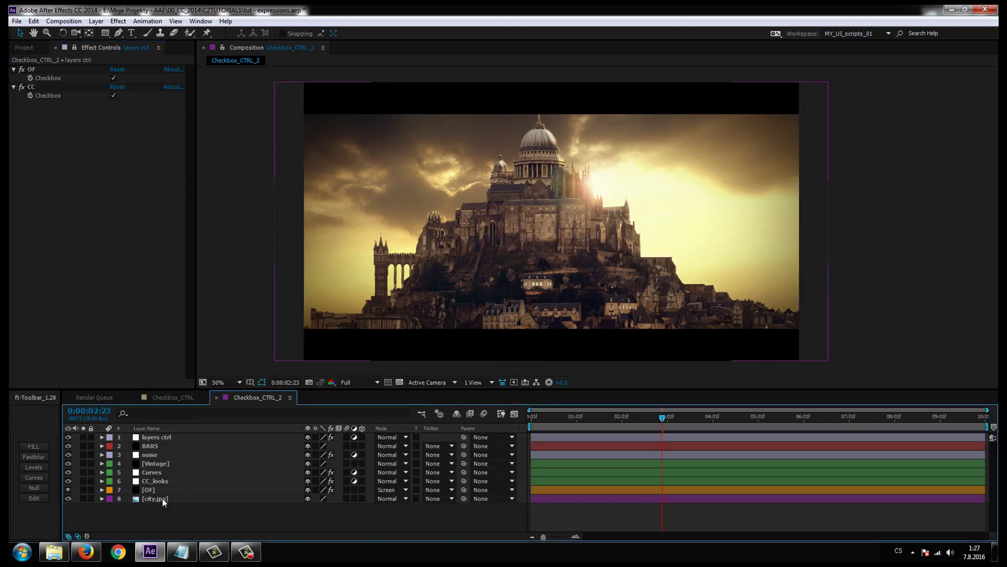
pyautogui.click(154, 489)
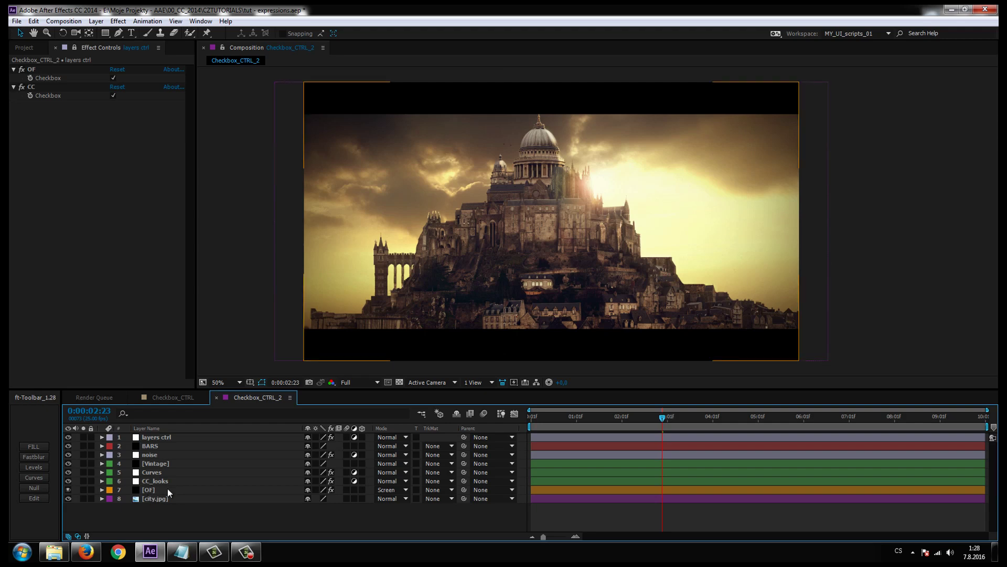
pyautogui.click(160, 510)
pyautogui.click(163, 501)
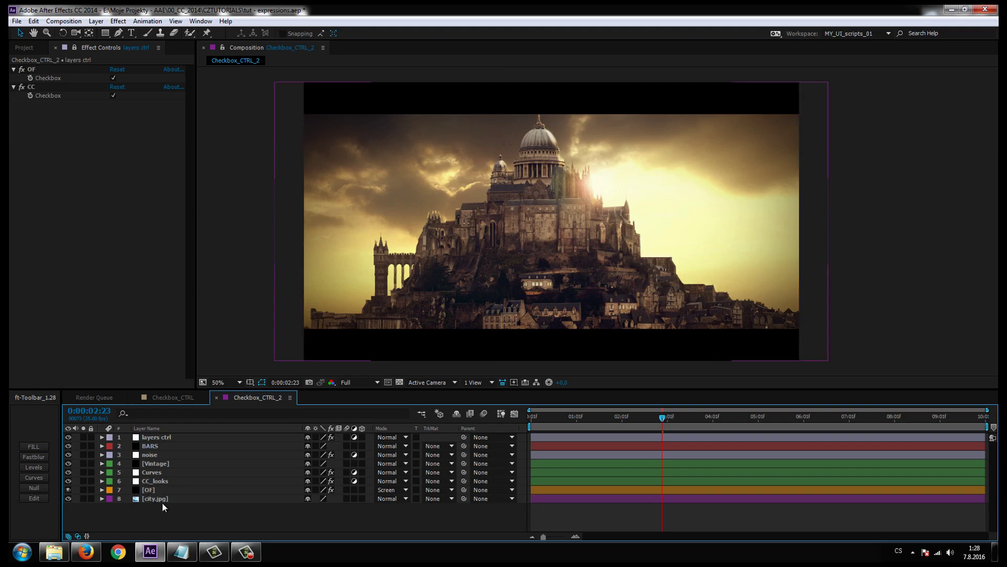
pyautogui.click(162, 511)
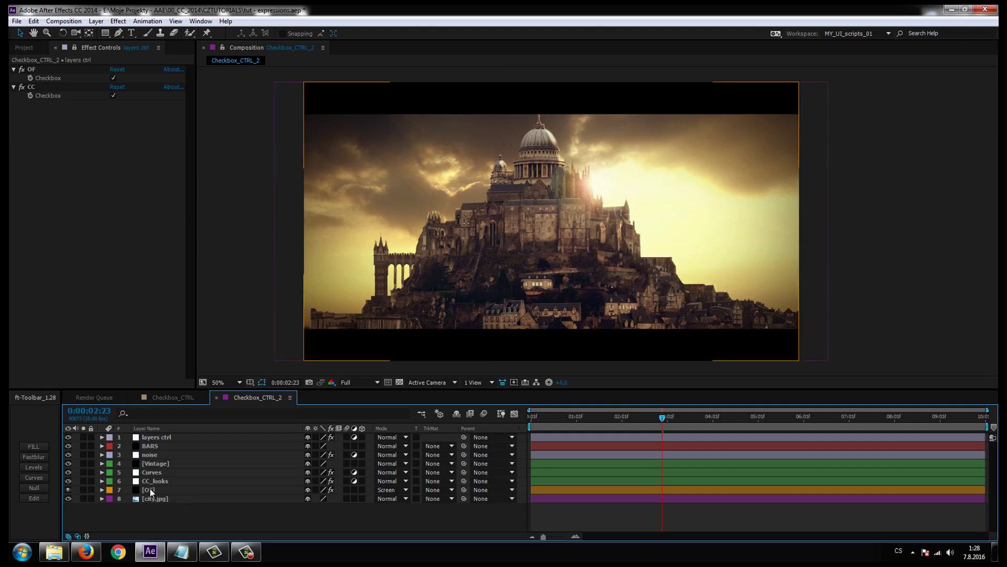
pyautogui.click(150, 489)
pyautogui.click(152, 484)
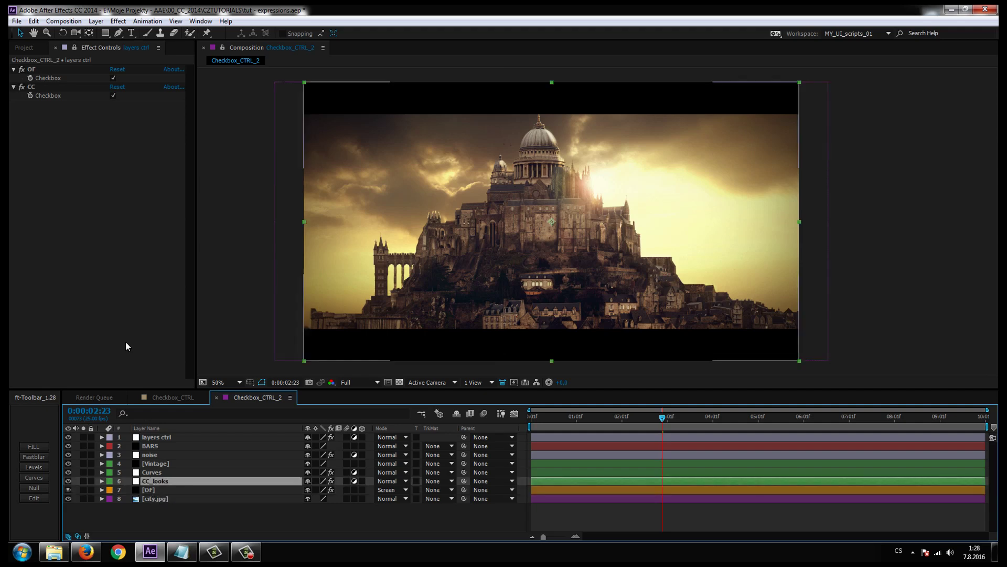
pyautogui.click(97, 180)
pyautogui.click(118, 22)
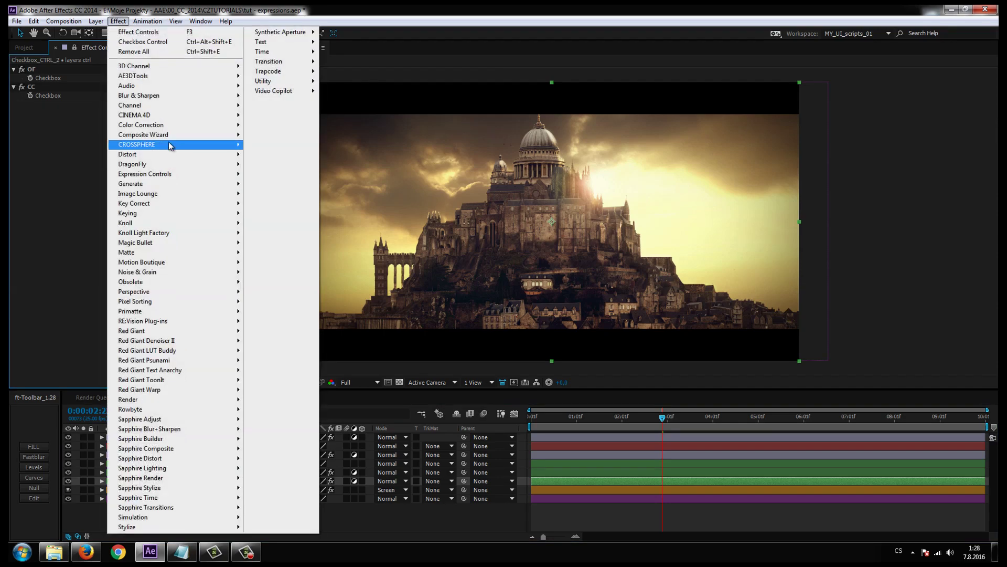
pyautogui.moveTo(220, 153)
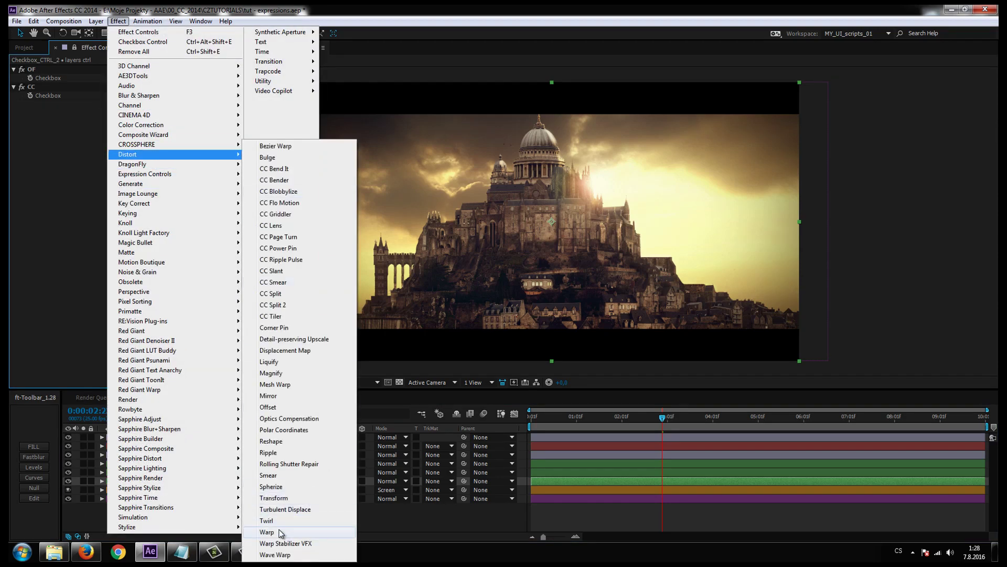
pyautogui.click(278, 499)
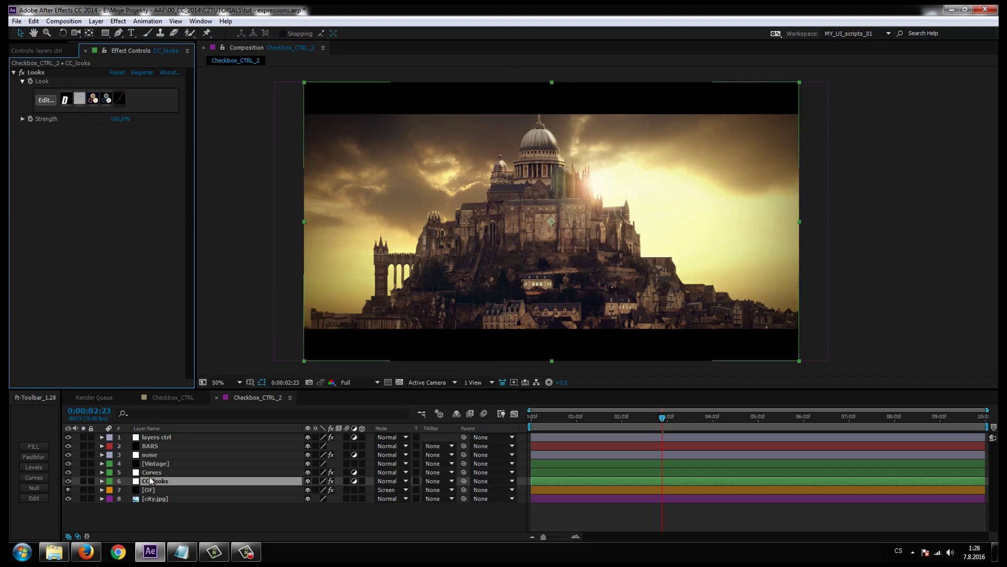
pyautogui.click(148, 481)
pyautogui.hotkey('ctrl', 'z')
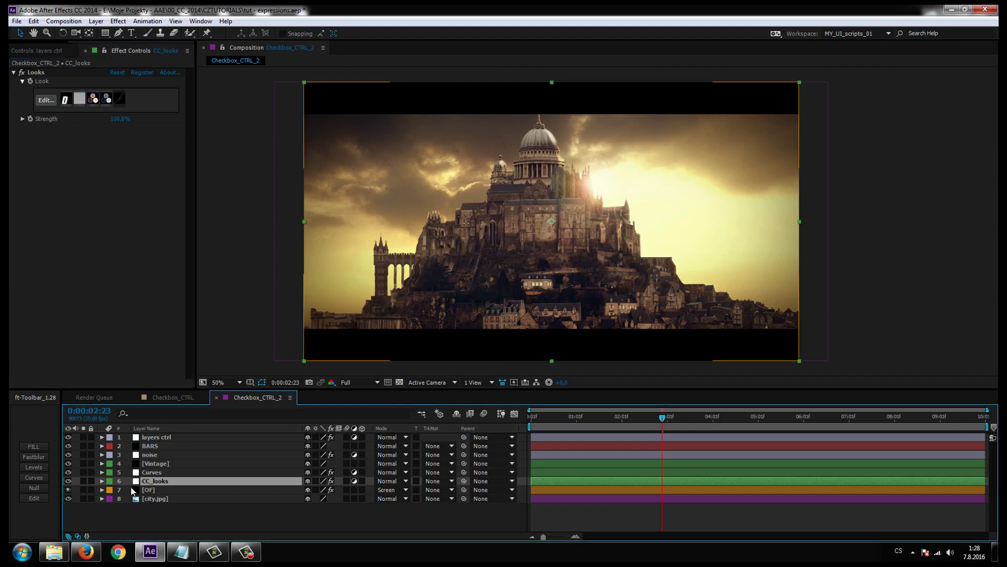
pyautogui.press('t')
pyautogui.click(120, 490)
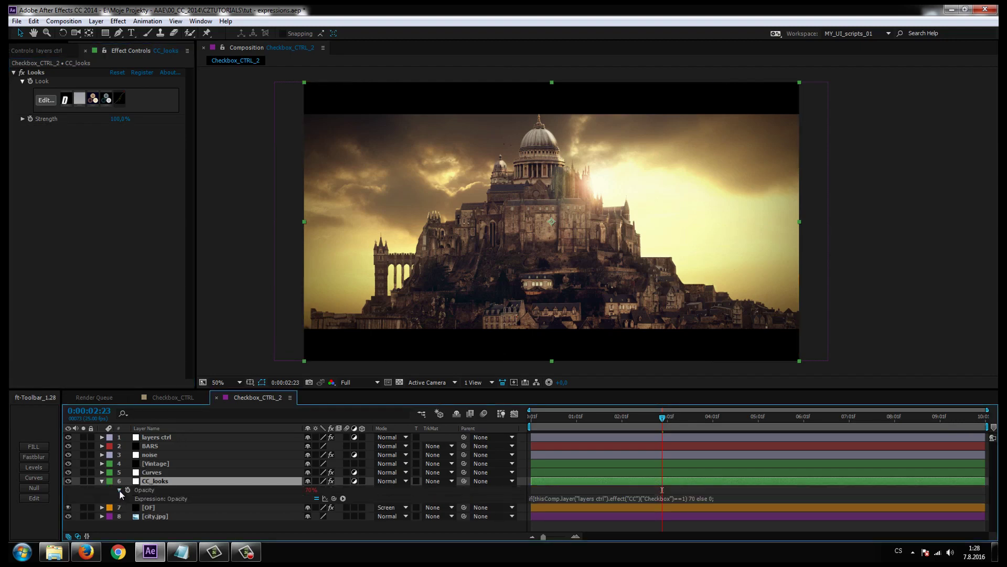
pyautogui.click(119, 490)
pyautogui.click(101, 481)
pyautogui.click(249, 526)
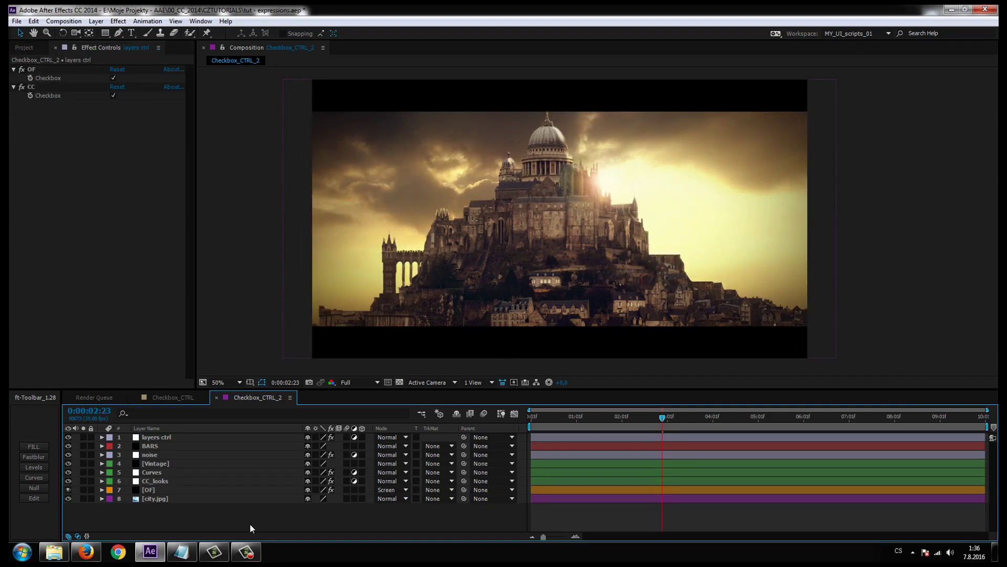